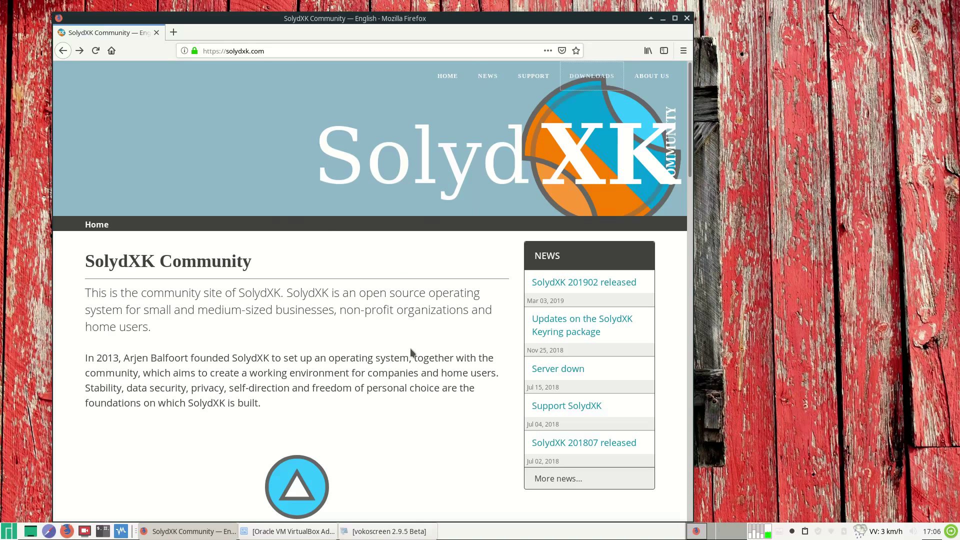
Step: Scroll through the solydxk.com community homepage in Firefox
scroll(420, 355, "down", 10)
scroll(434, 353, "down", 10)
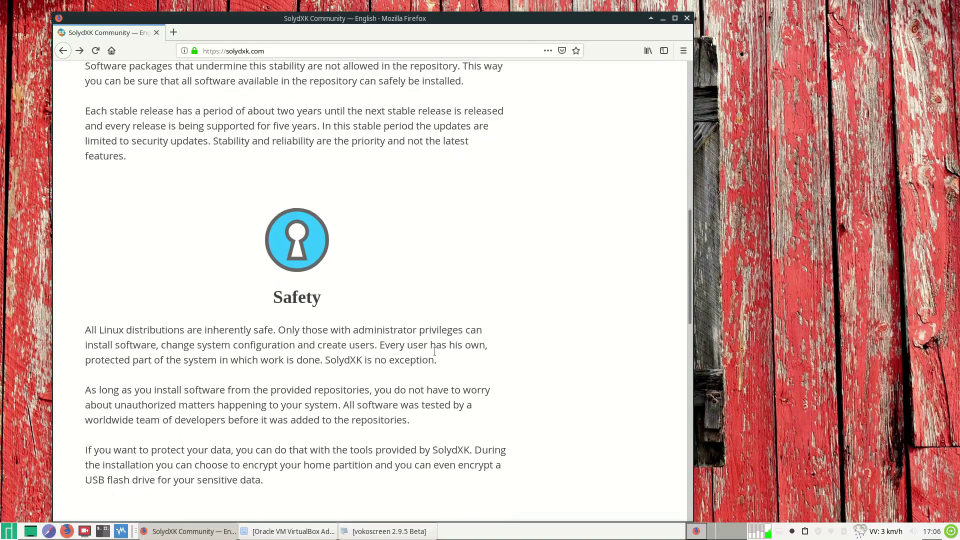
scroll(437, 350, "up", 7)
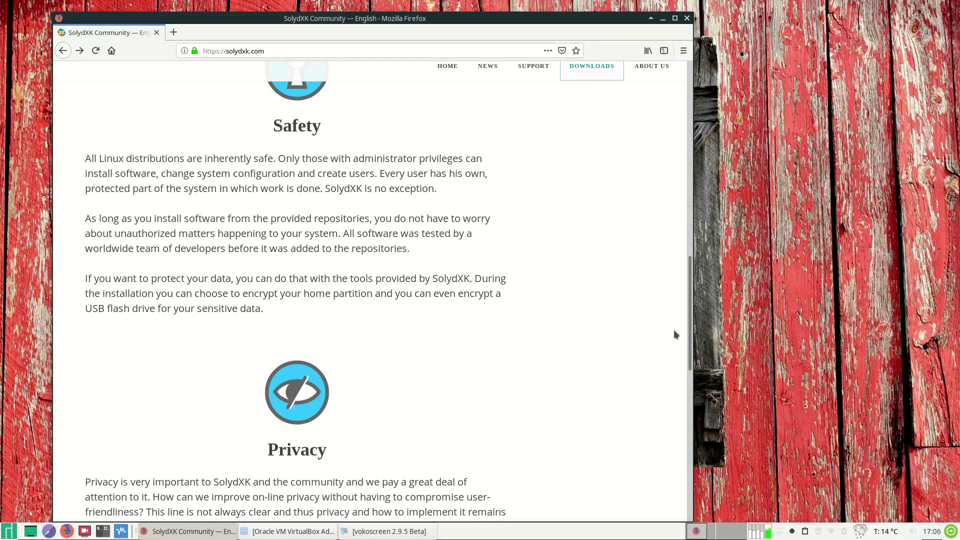
left_click_drag(691, 325, 677, 116)
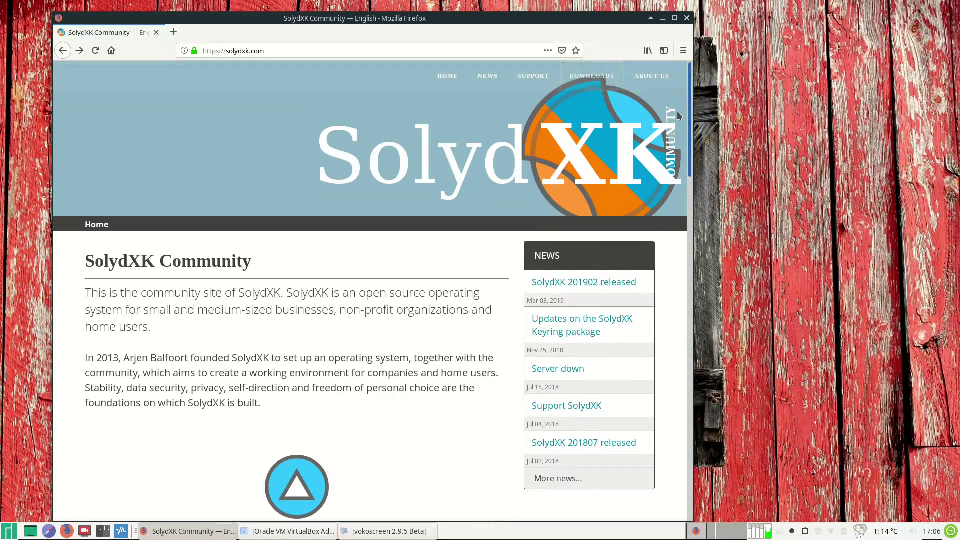
Step: Open the SolydXK Downloads page and read its installation instructions, including the dd command
left_click(585, 81)
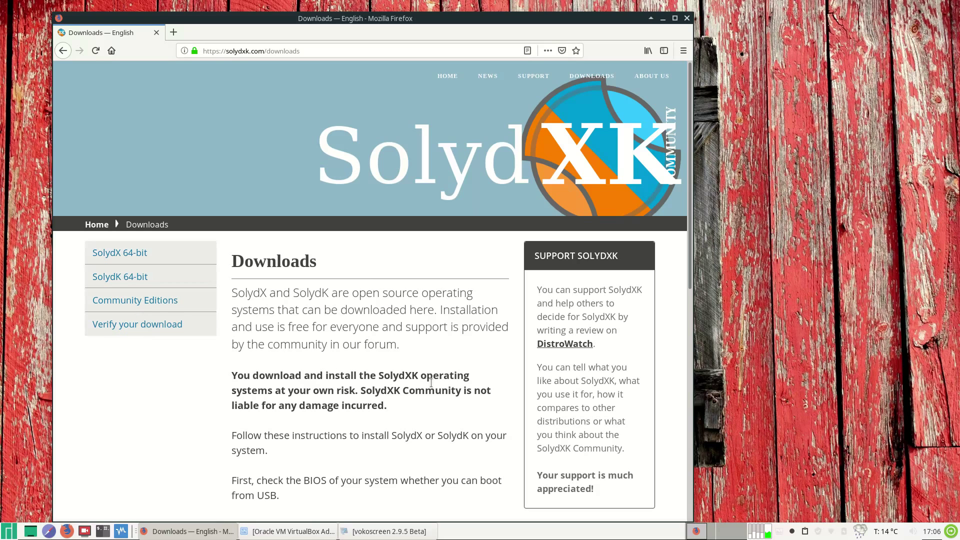
scroll(430, 382, "down", 3)
scroll(431, 382, "down", 4)
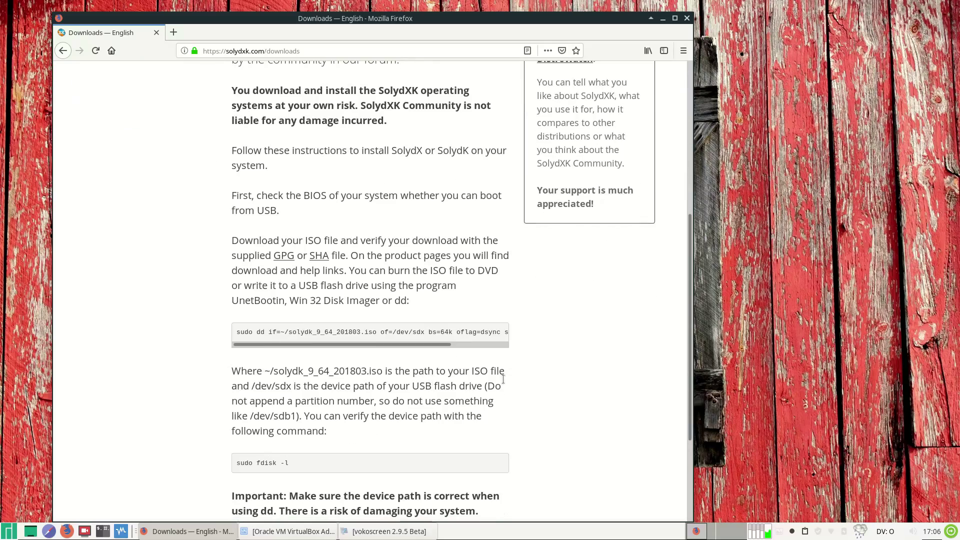
scroll(507, 379, "up", 1)
scroll(507, 379, "down", 3)
scroll(521, 370, "up", 9)
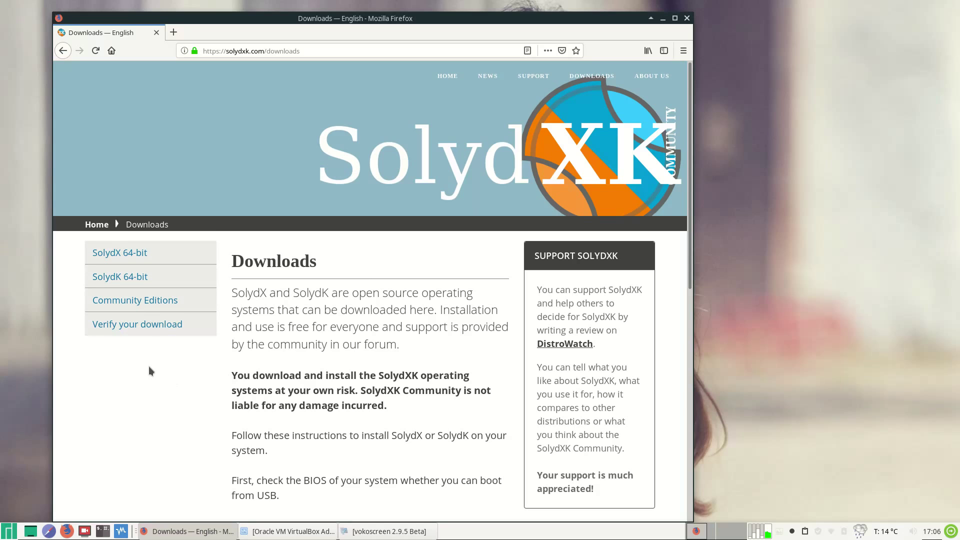
Step: Close Firefox, start the SolidX VM from VirtualBox Manager, then minimize the Manager
left_click(687, 18)
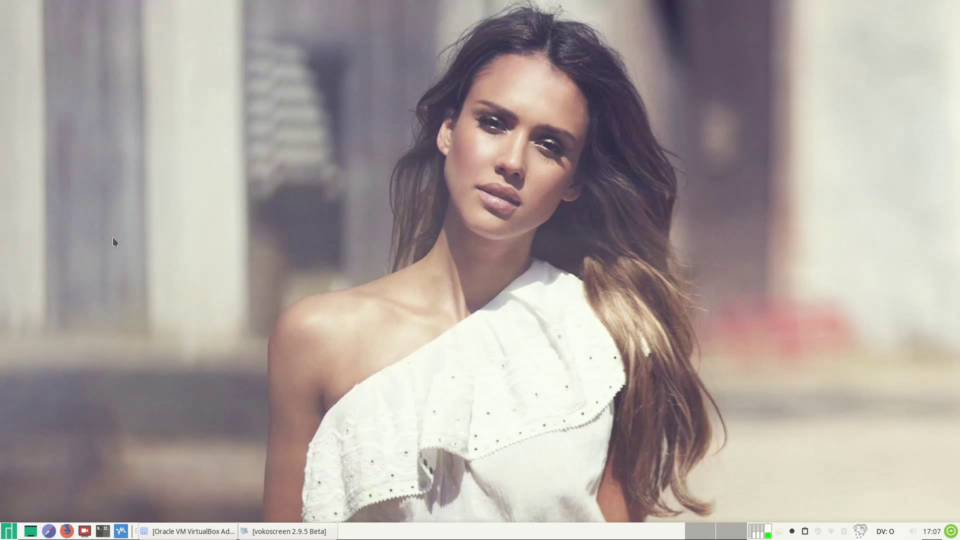
left_click(169, 530)
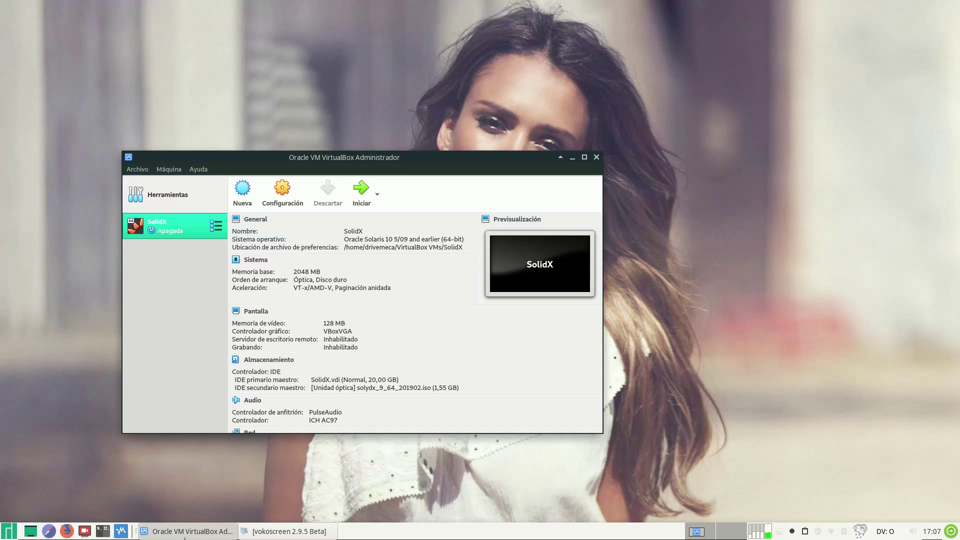
left_click(361, 192)
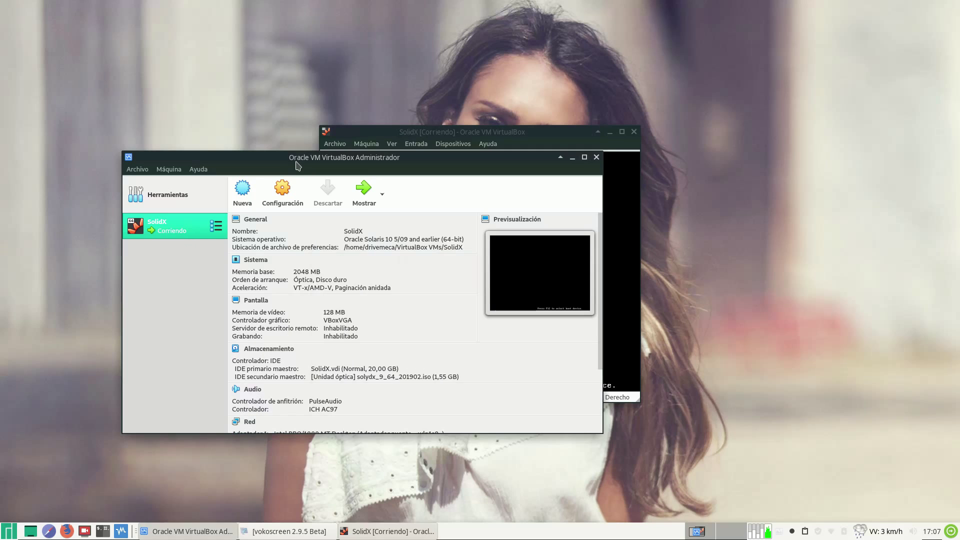
left_click(573, 157)
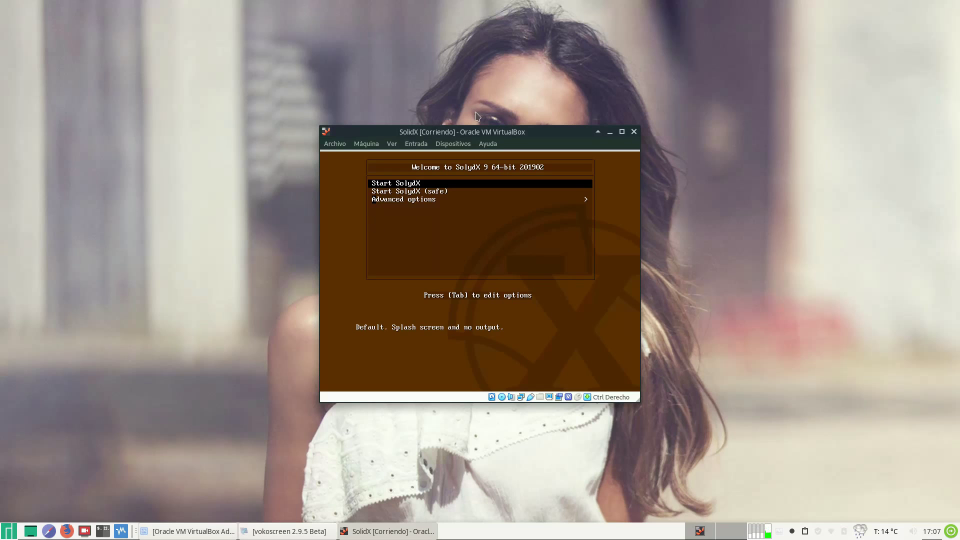
Step: Scale the VM's Virtual Screen 1 to 125% and move the window left
left_click(392, 144)
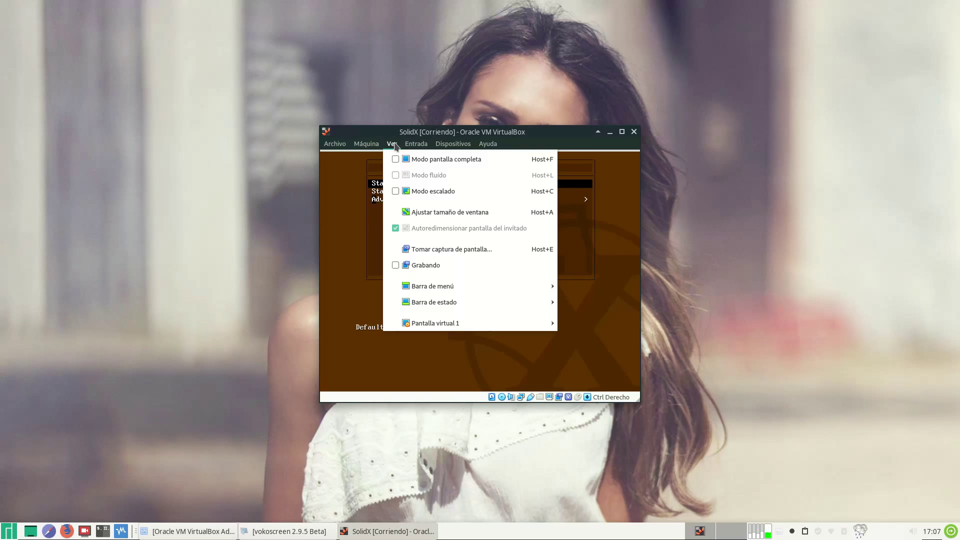
mouse_move(484, 325)
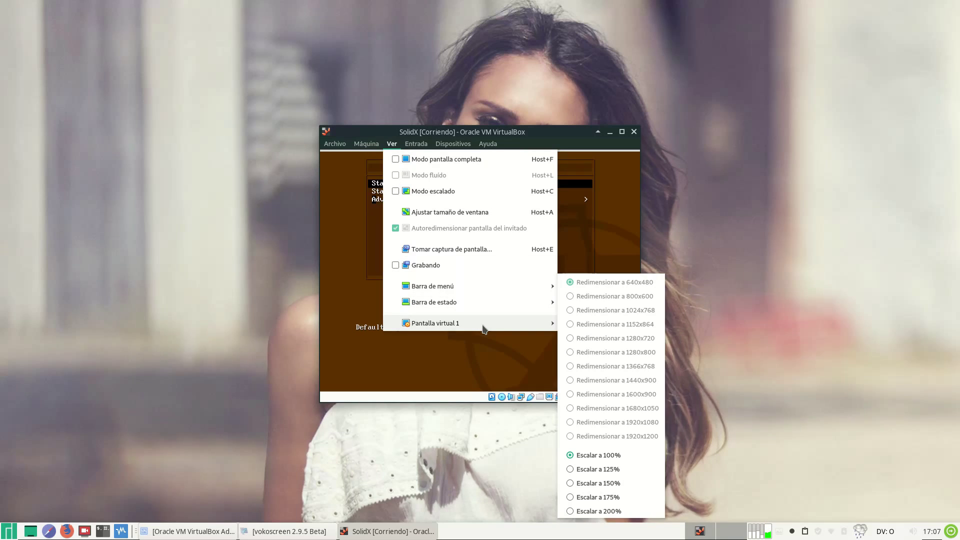
left_click(613, 470)
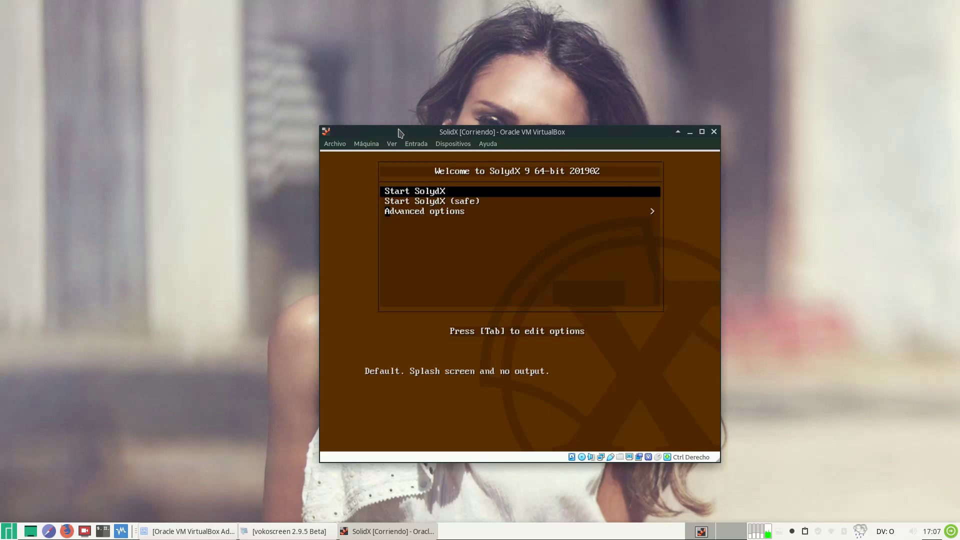
left_click_drag(393, 130, 342, 132)
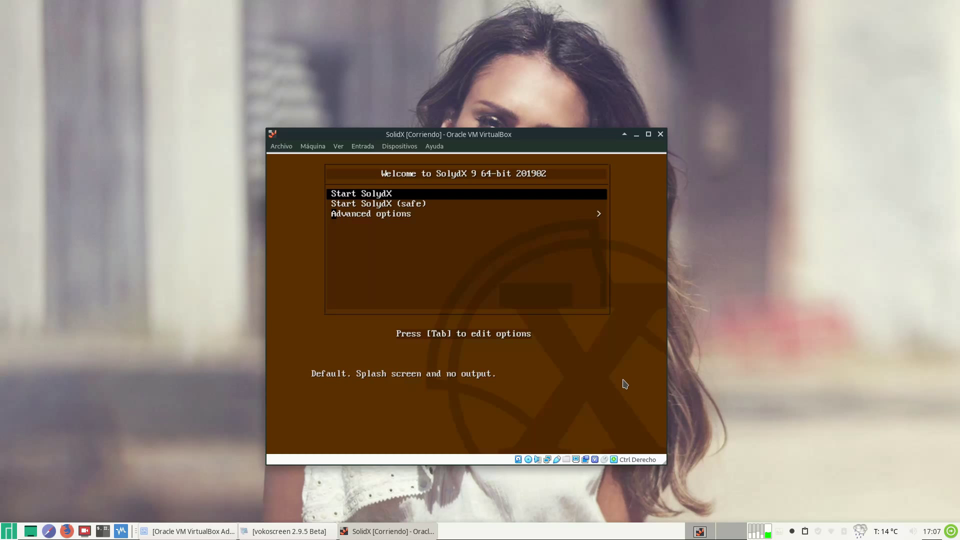
Step: Browse the boot menu's Advanced options, from the medium integrity check to System shutdown
key("Down")
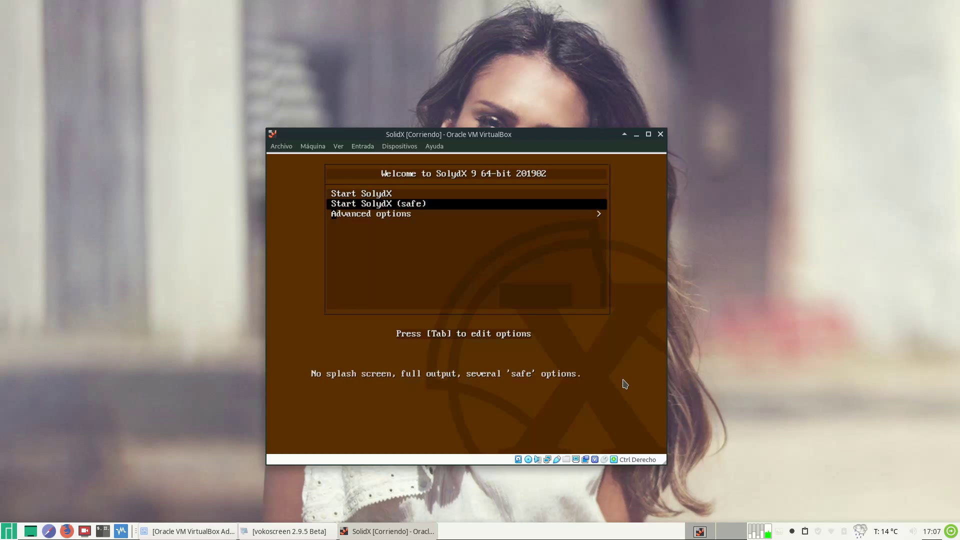
key("Down")
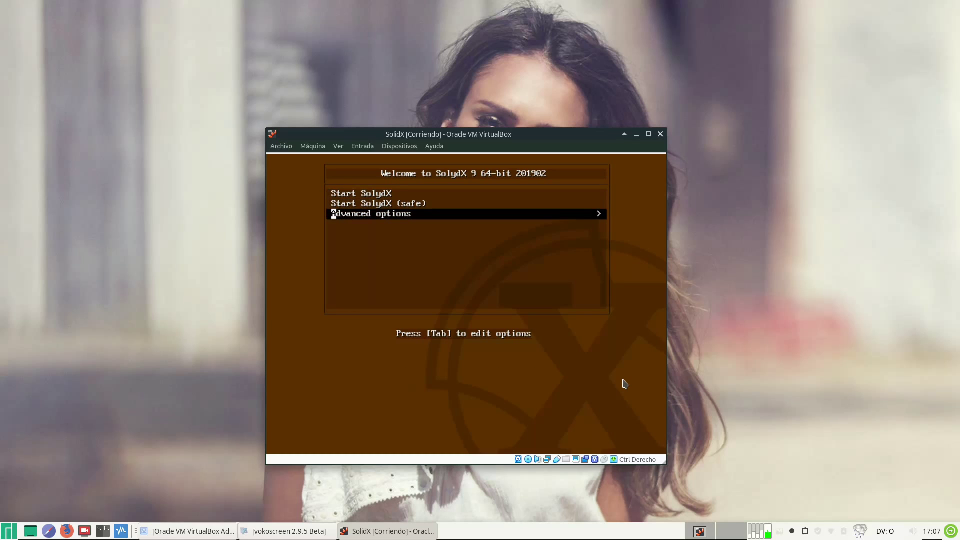
key("Return")
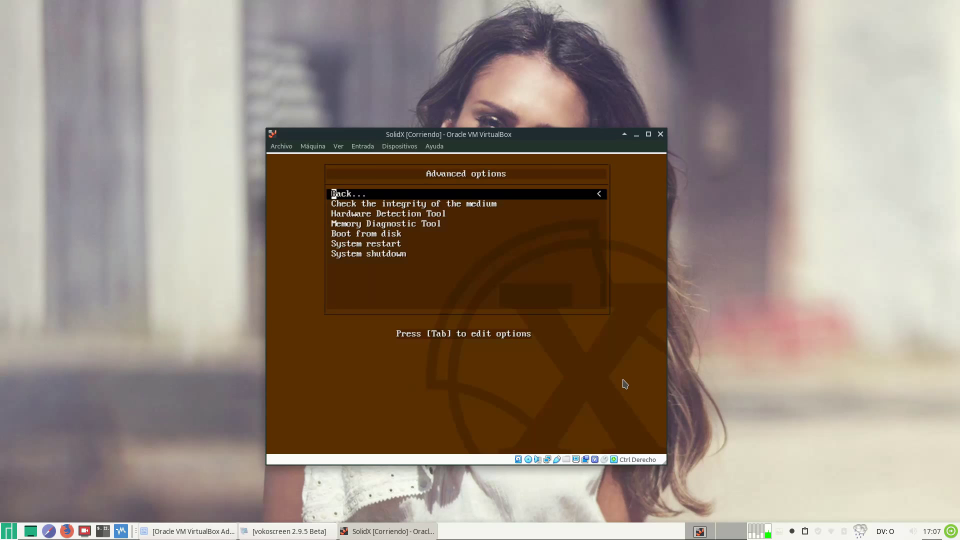
key("Down")
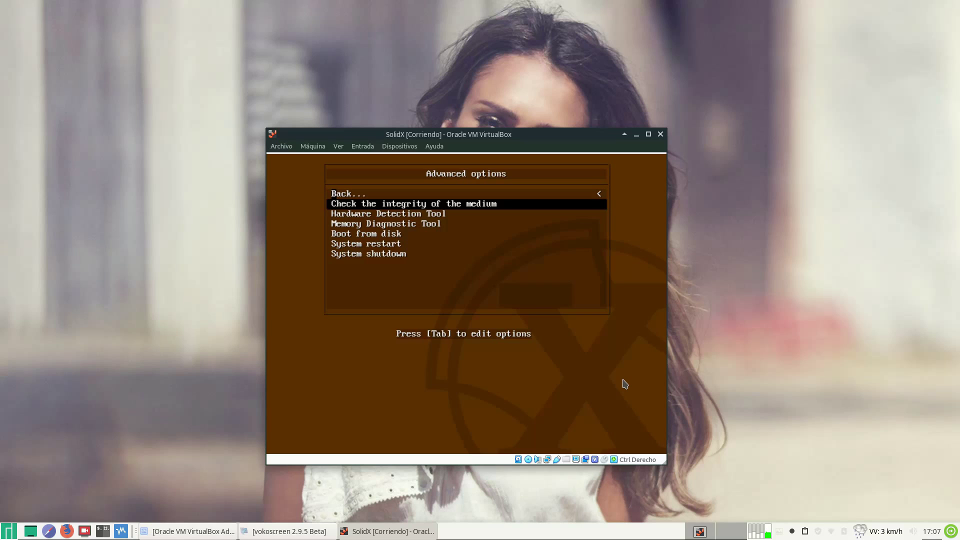
key("Down")
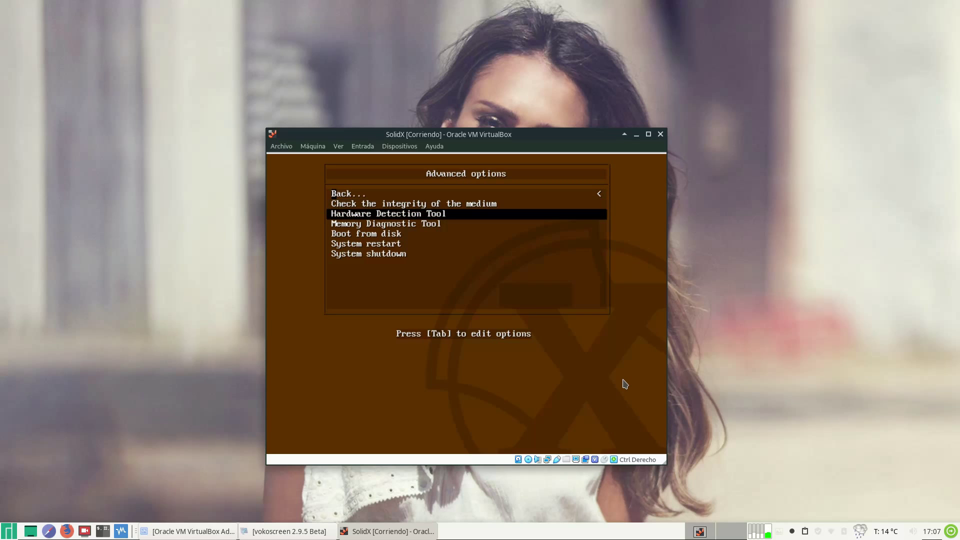
key("Down")
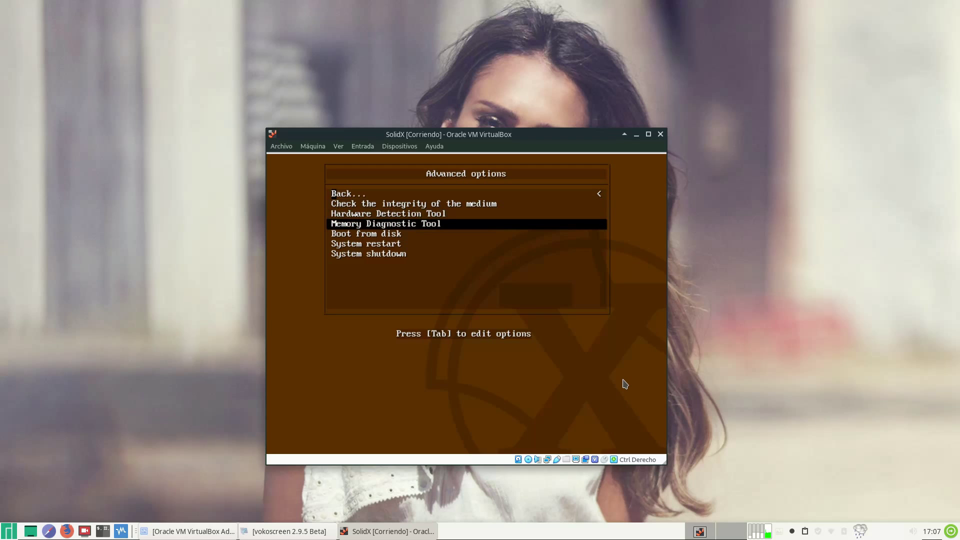
key("Down")
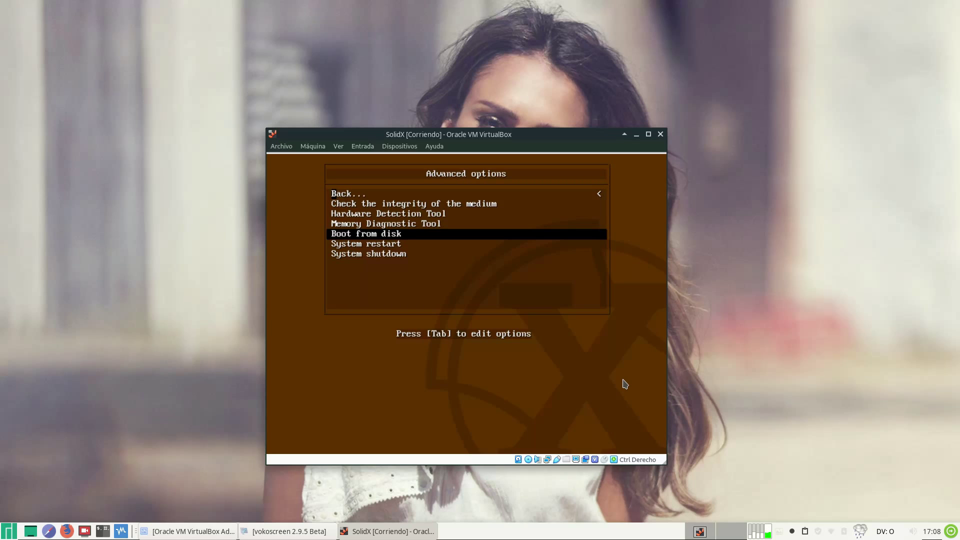
key("Down")
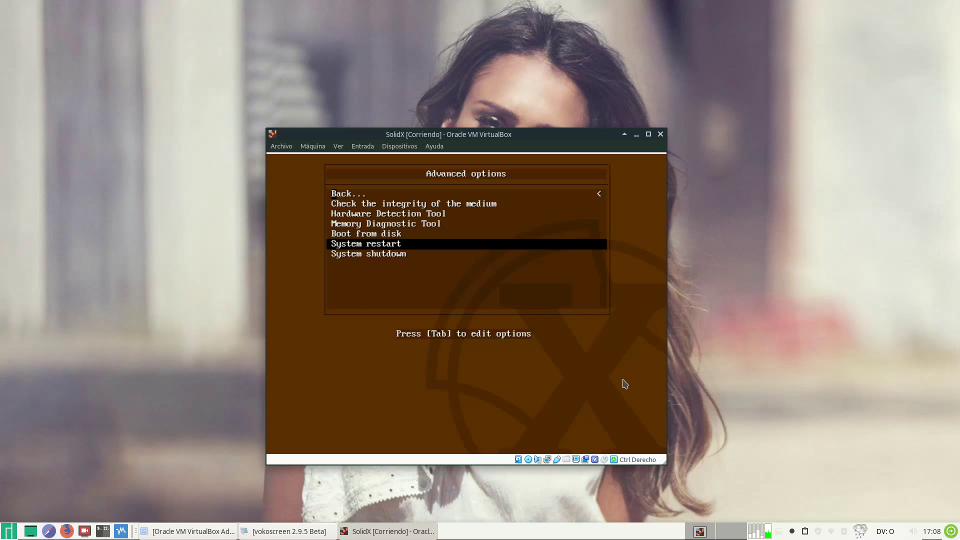
key("Down")
Step: Go back to the Welcome menu and boot the Start SolydX entry
key("Up")
key("Up")
key("Up")
key("Up")
key("Up")
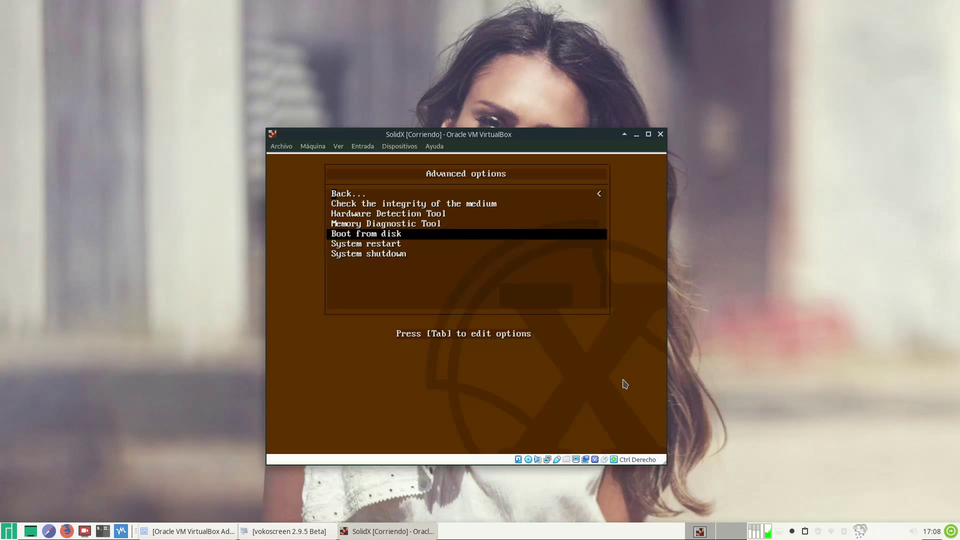
key("Up")
key("Return")
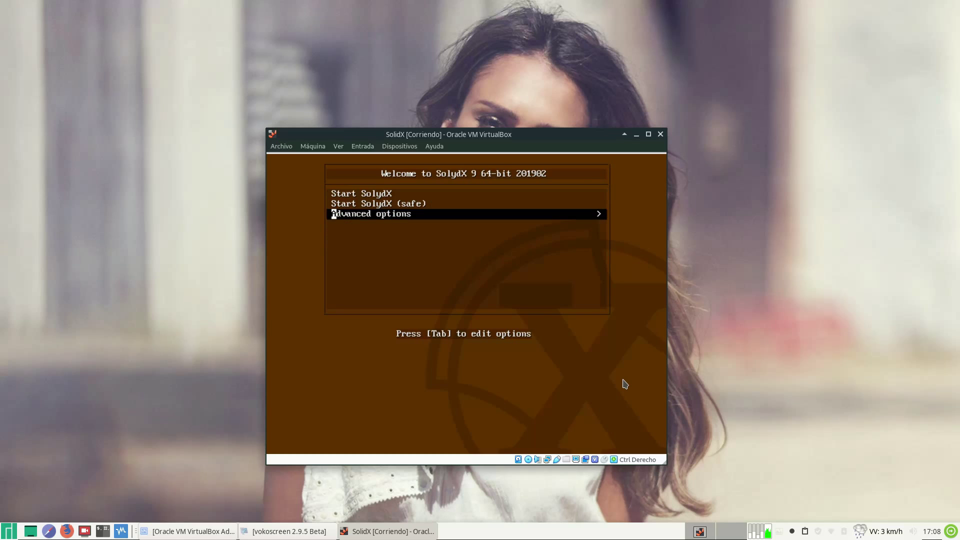
key("Up")
key("Up")
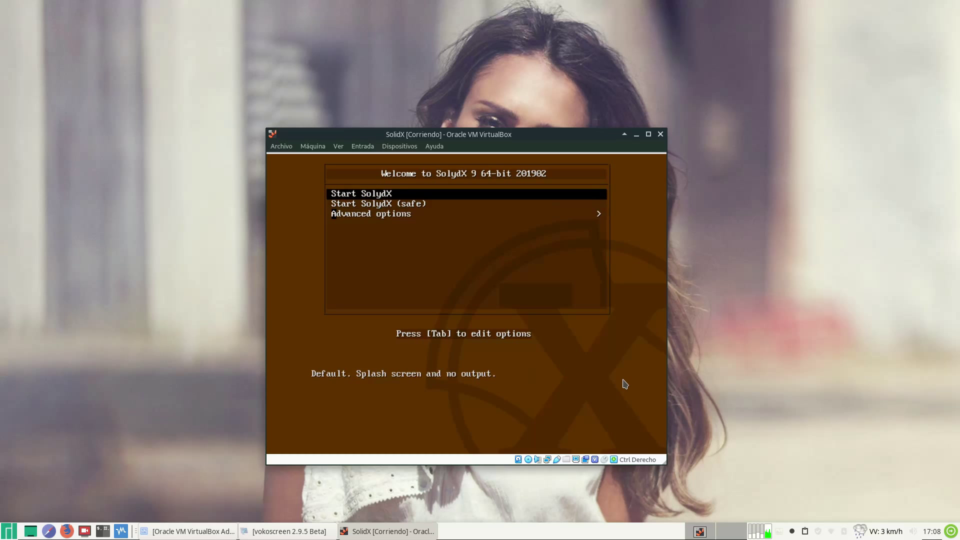
key("Return")
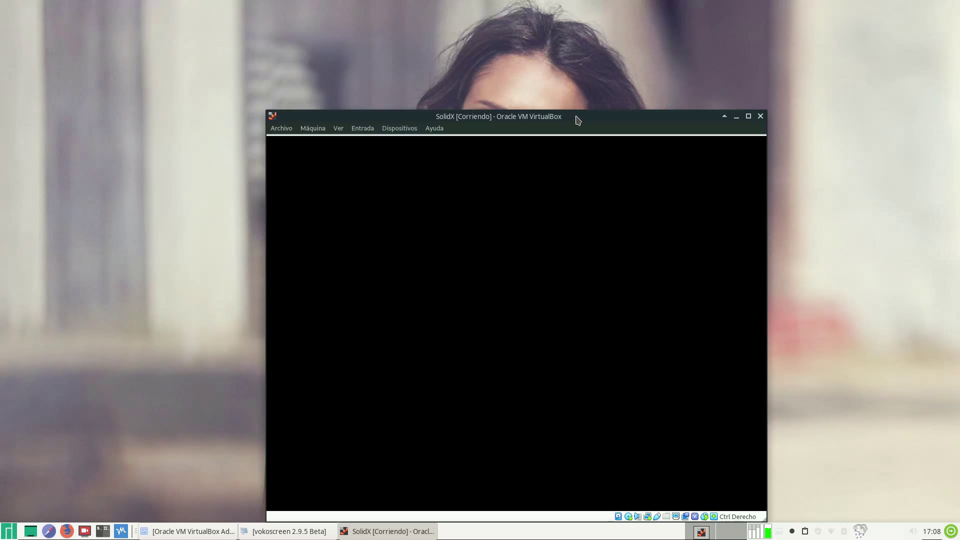
Step: Let the guest boot to the SolydX live desktop and reposition the VM window up-left
left_click_drag(577, 120, 556, 101)
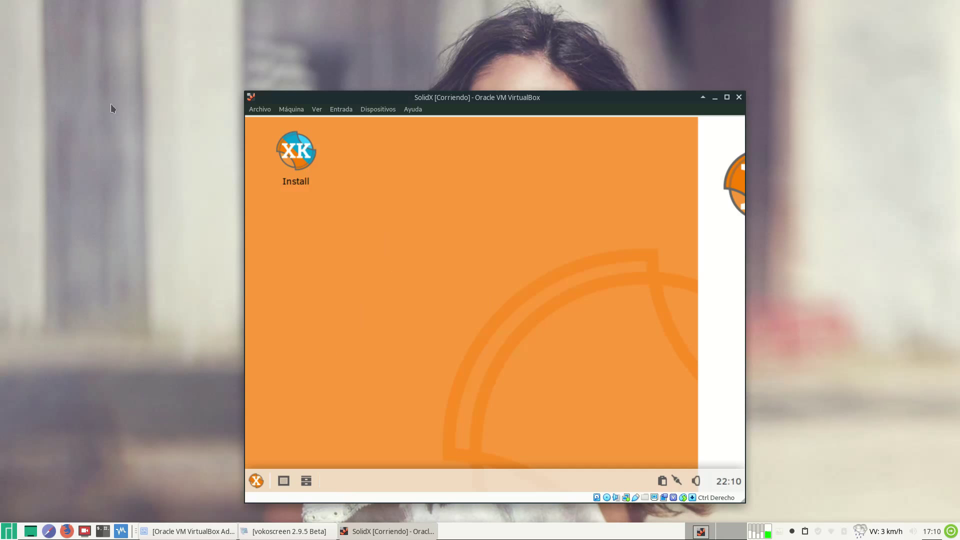
Step: Set the guest resolution to 1360x768 in Display settings, apply it, and close
left_click(256, 481)
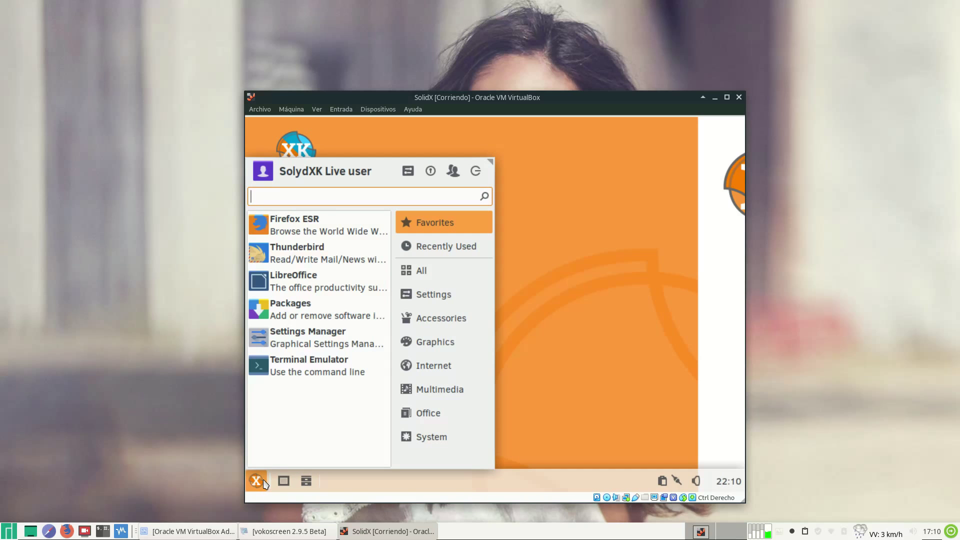
type("displa")
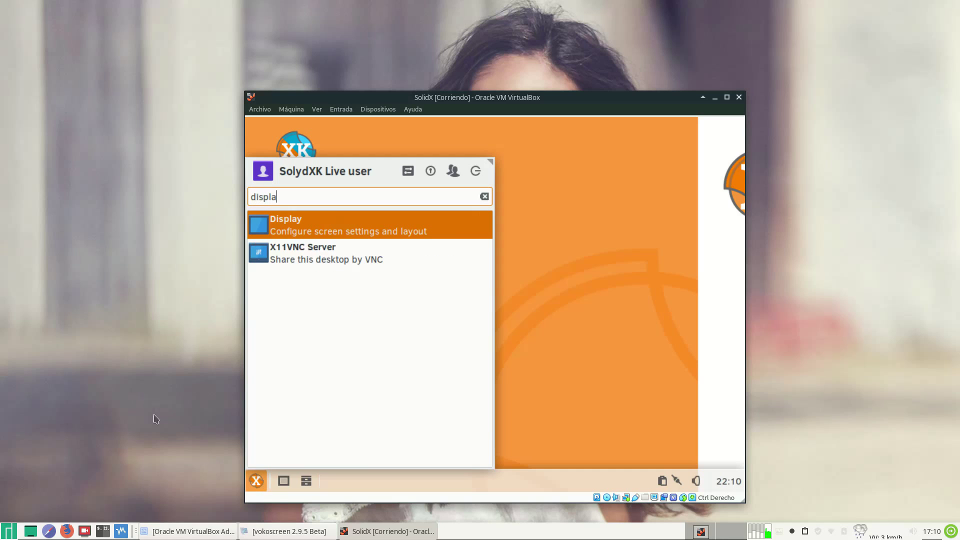
left_click(310, 228)
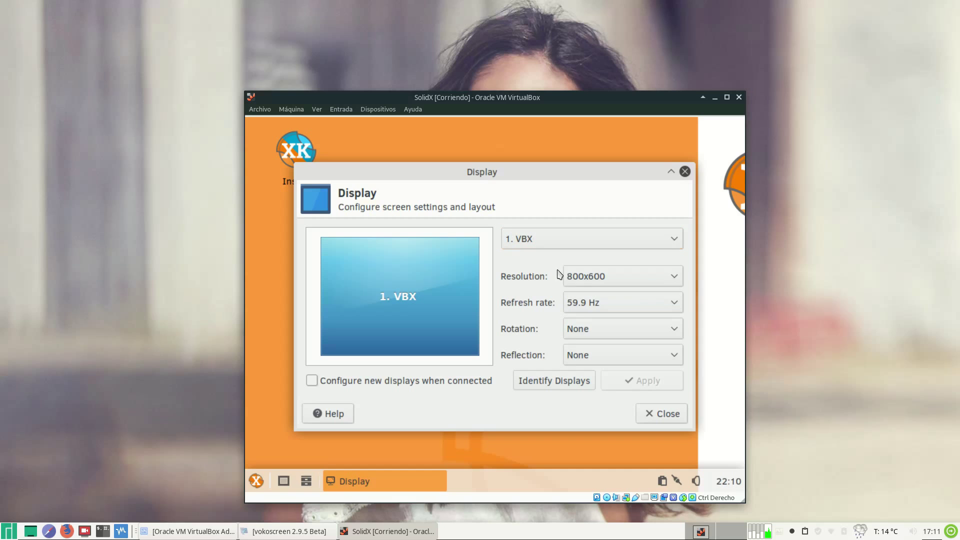
left_click(670, 279)
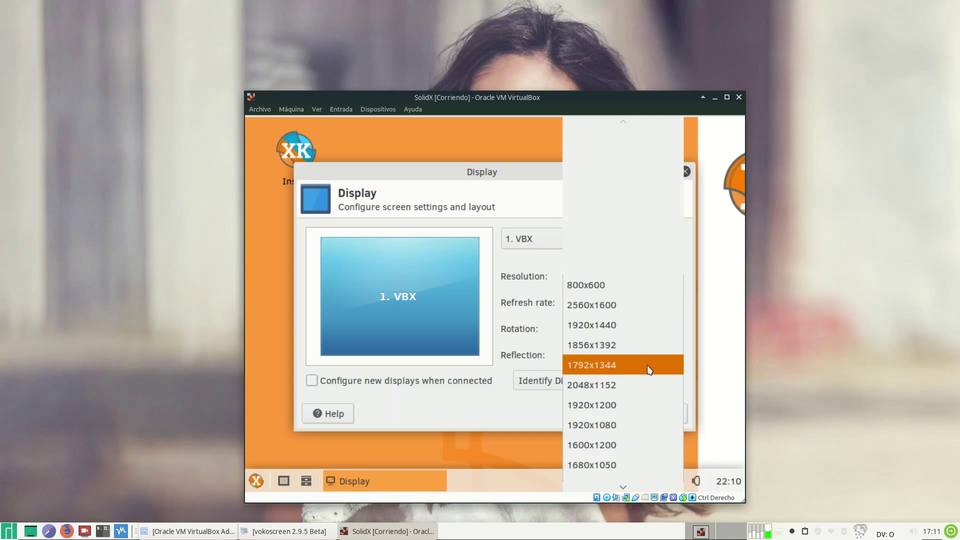
scroll(640, 404, "down", 5)
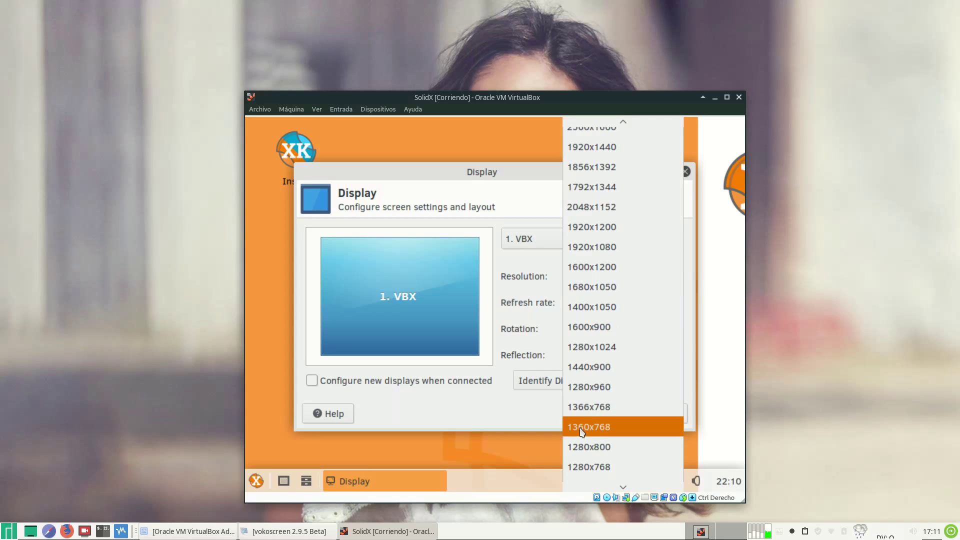
left_click(640, 423)
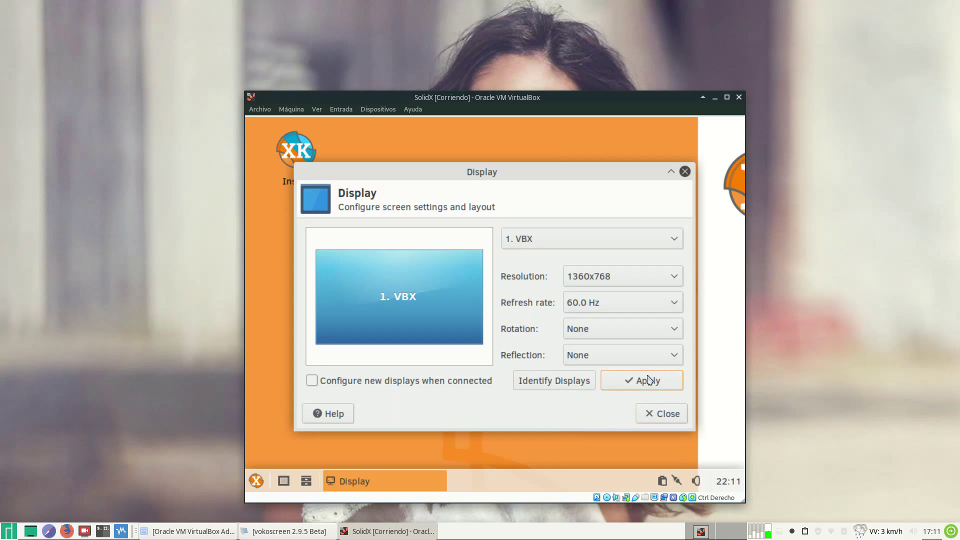
left_click(629, 384)
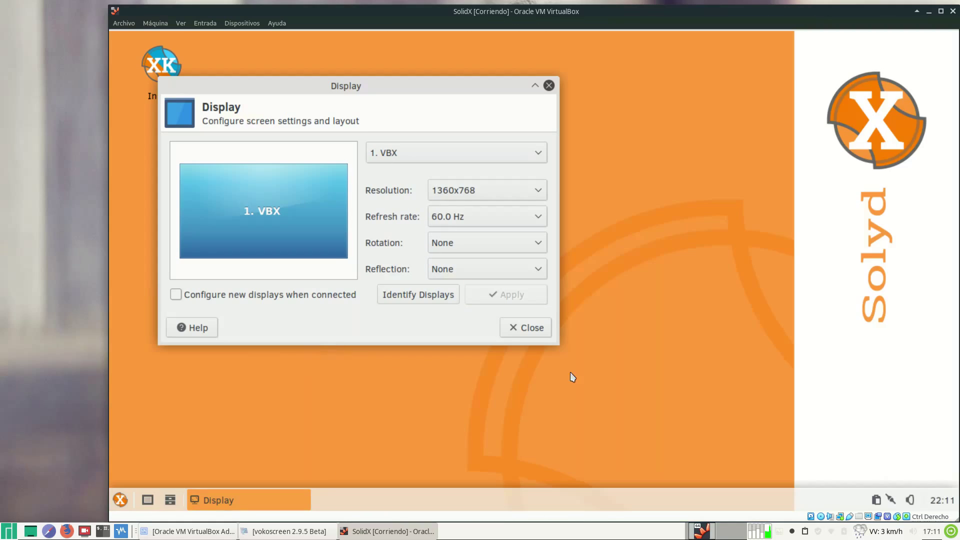
left_click(525, 328)
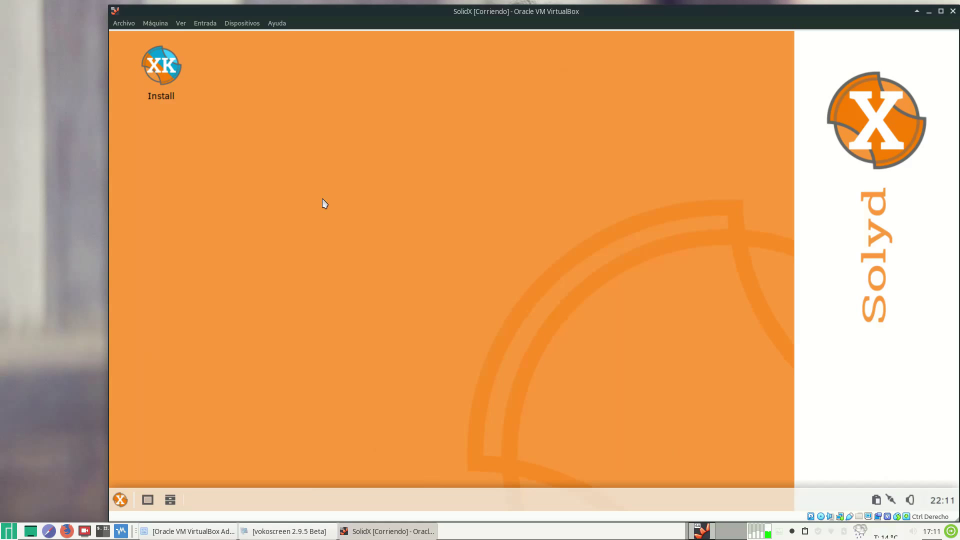
Step: Launch the desktop Install icon and decline automatic partition creation
double_click(159, 69)
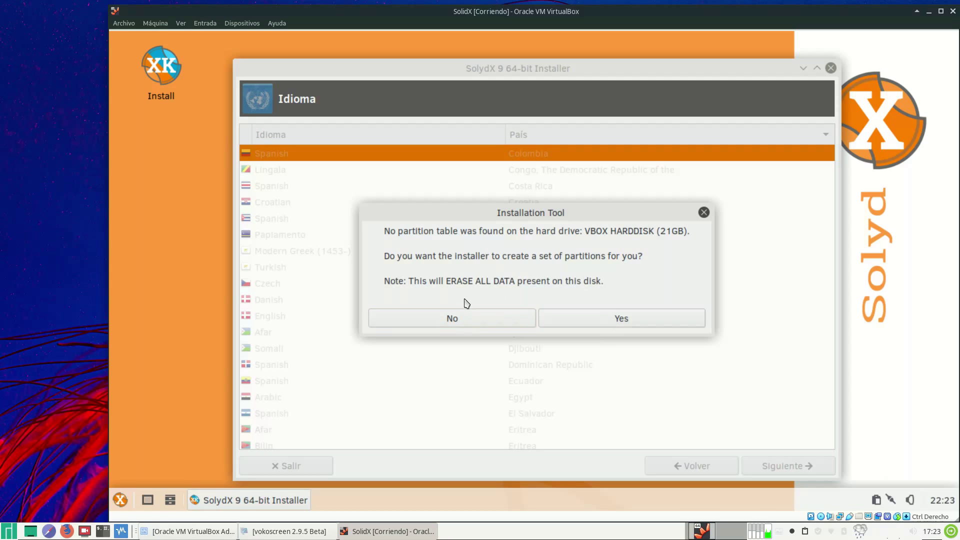
left_click(461, 321)
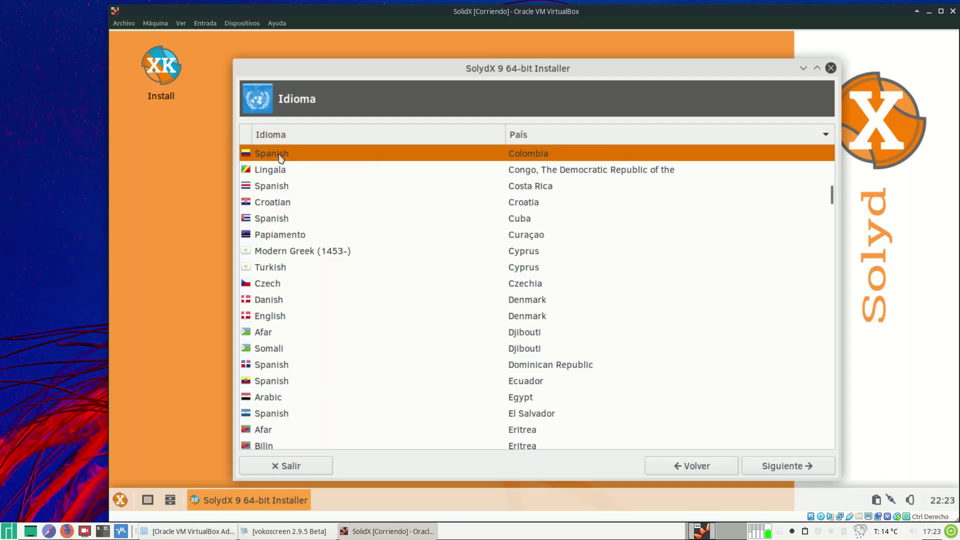
Step: Pick America/Bogota as the time zone on the installer's world map
left_click(782, 467)
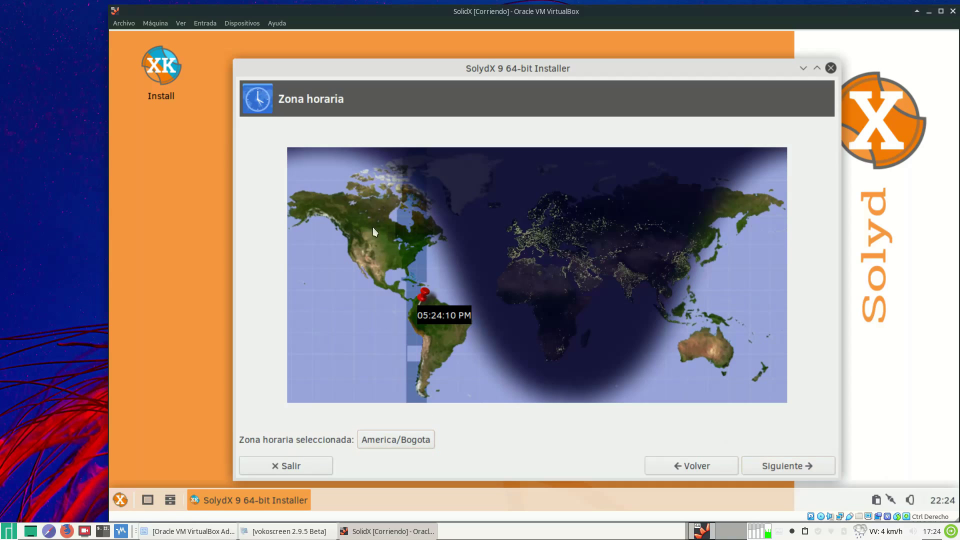
left_click(385, 241)
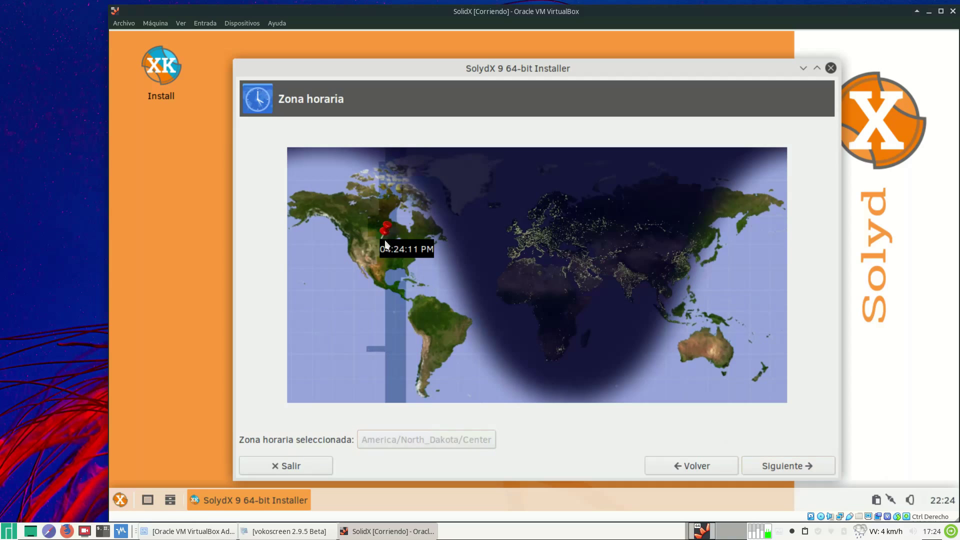
left_click(567, 254)
left_click(522, 273)
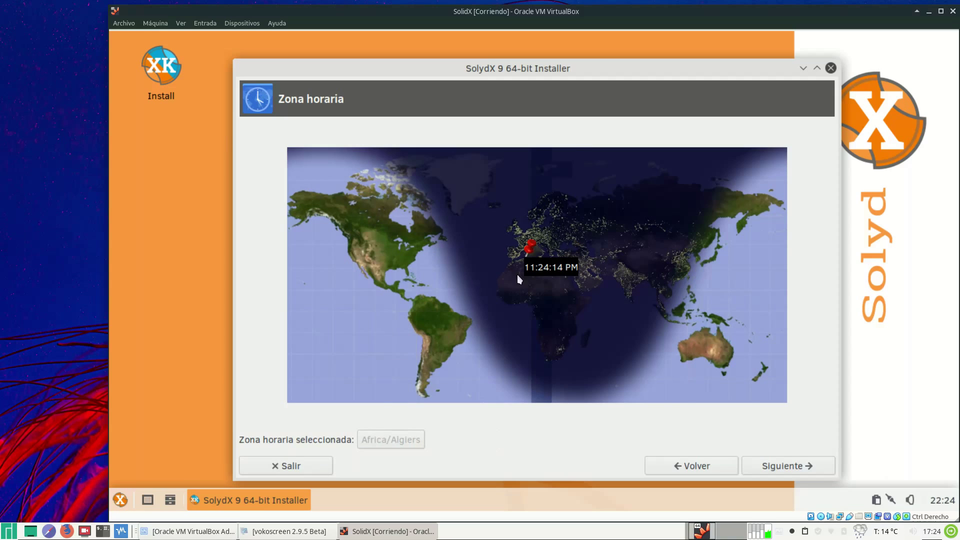
left_click(425, 303)
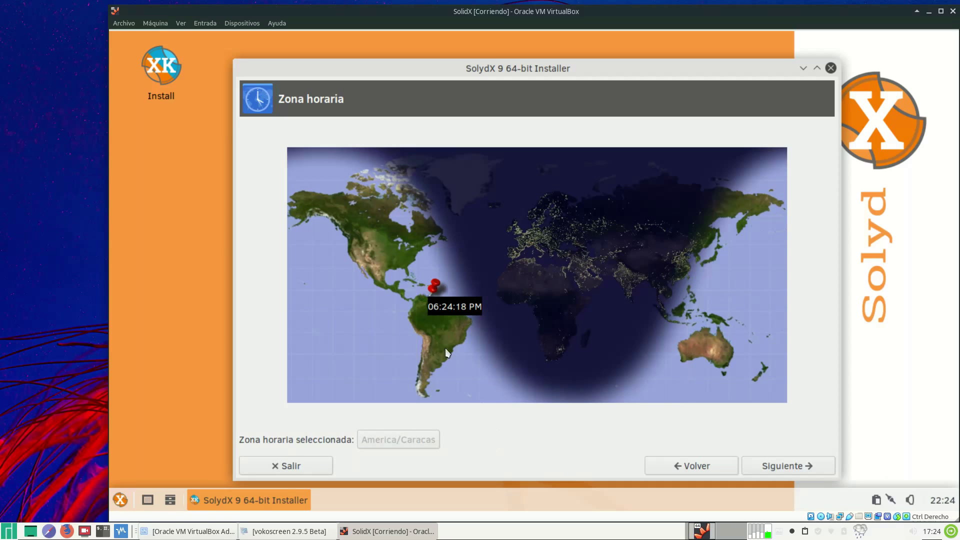
left_click(421, 302)
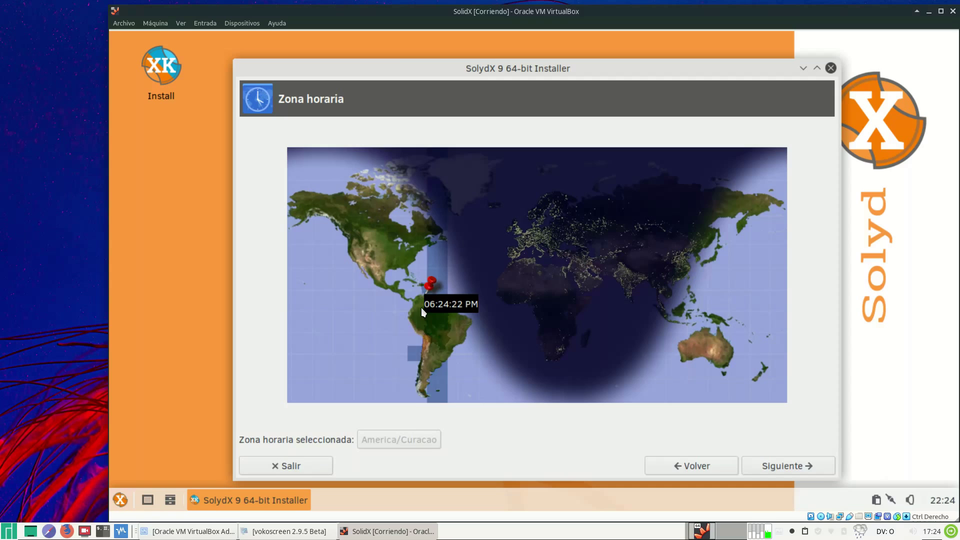
left_click(421, 306)
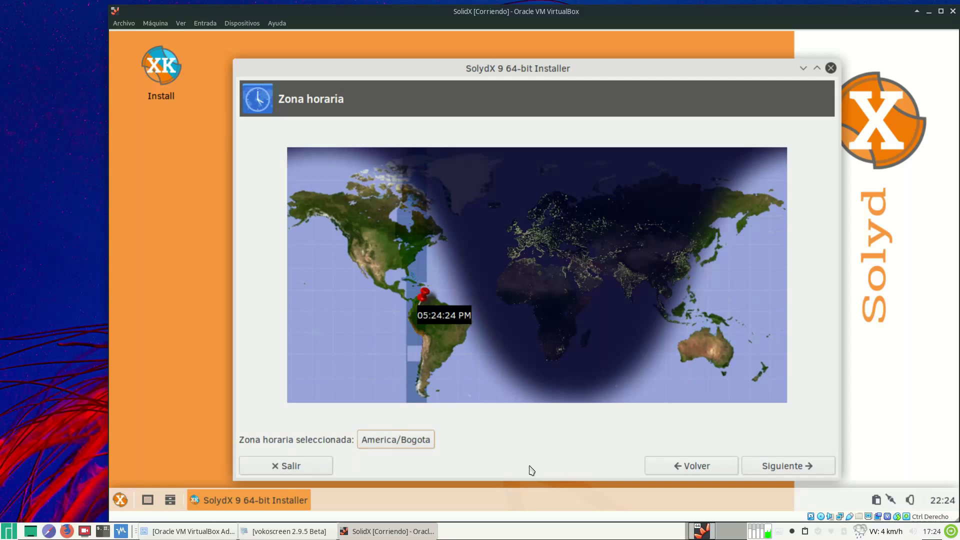
left_click(813, 466)
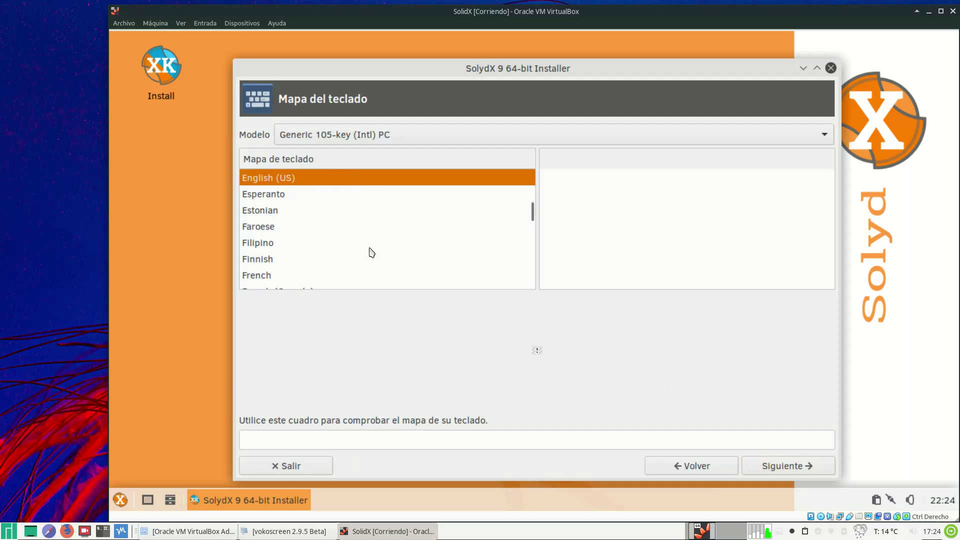
Step: Choose the Spanish (Latin American) keyboard layout and base variant, testing that ñ types
scroll(328, 214, "down", 2)
scroll(328, 214, "down", 15)
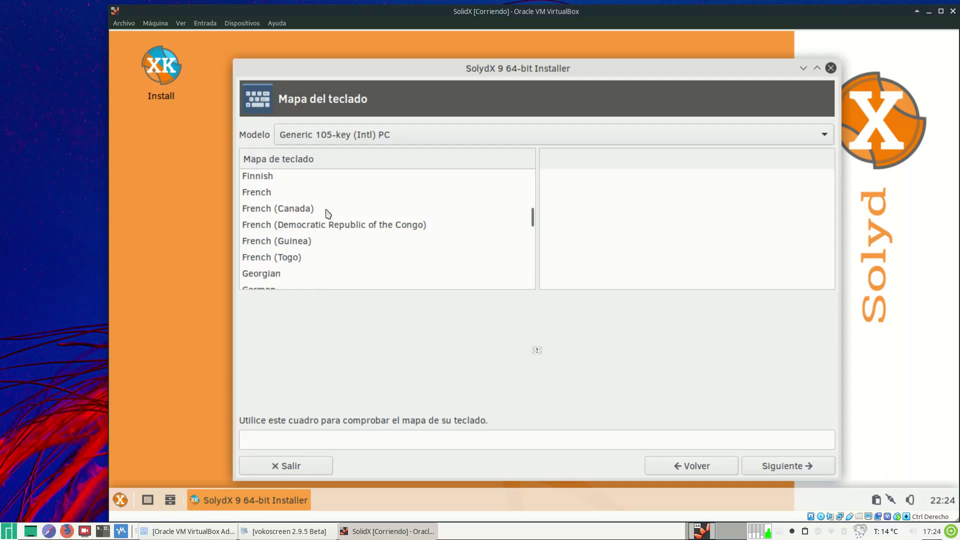
scroll(328, 214, "down", 15)
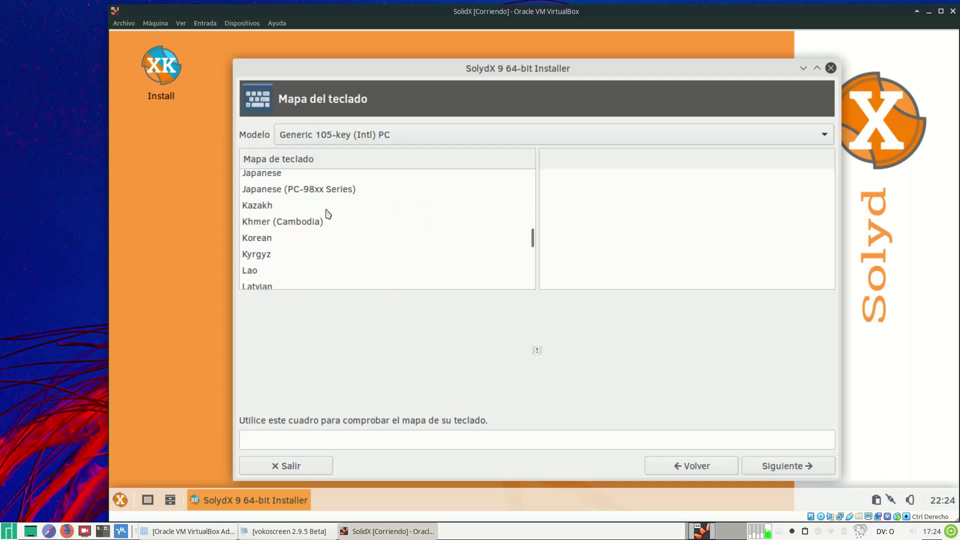
scroll(328, 214, "down", 10)
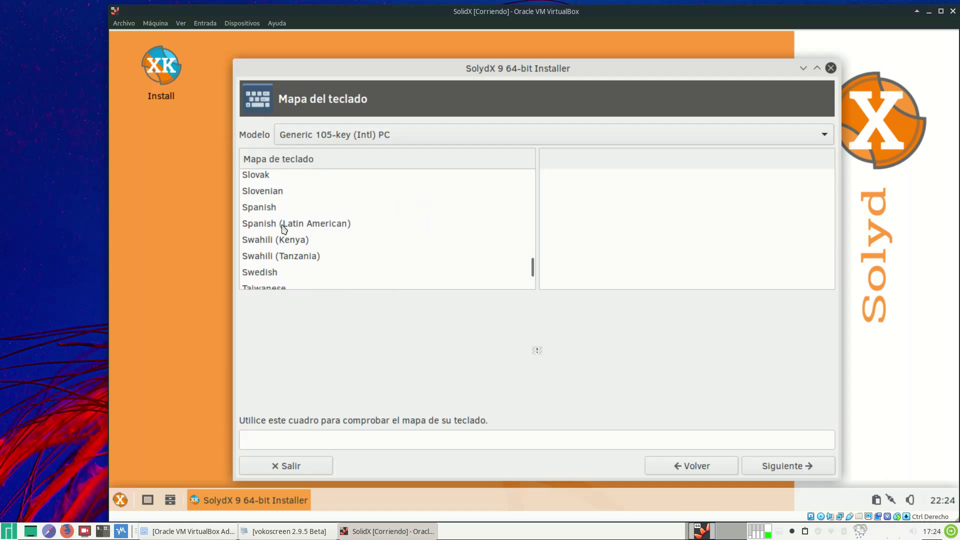
left_click(284, 226)
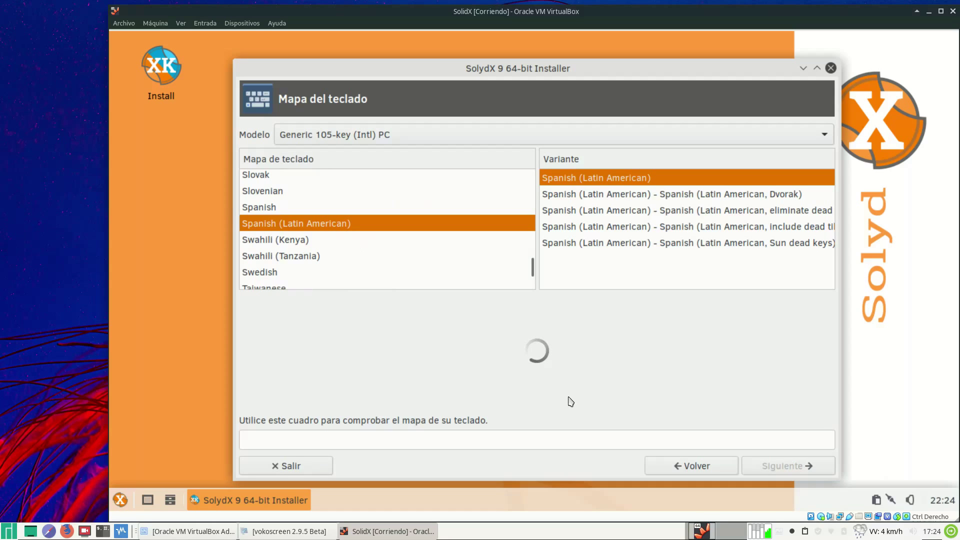
left_click(616, 179)
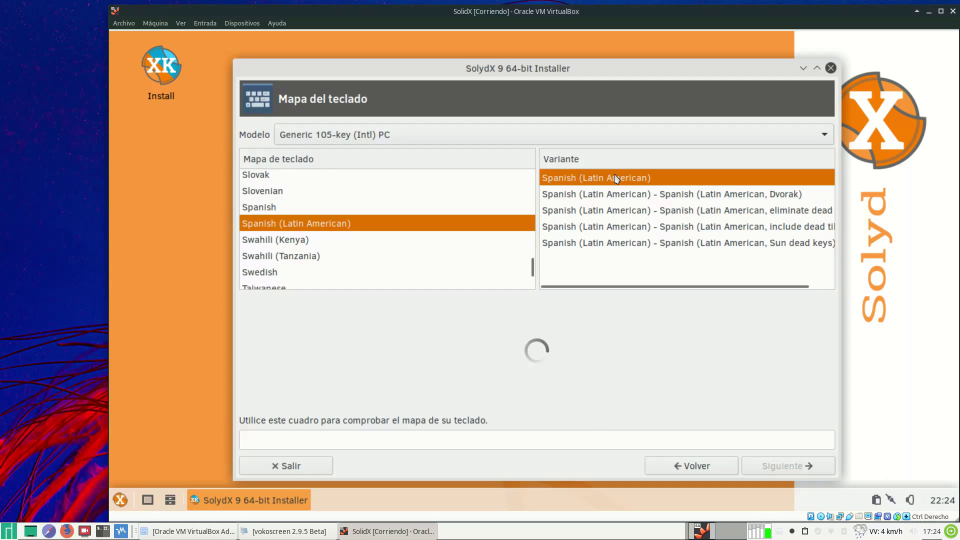
left_click(385, 439)
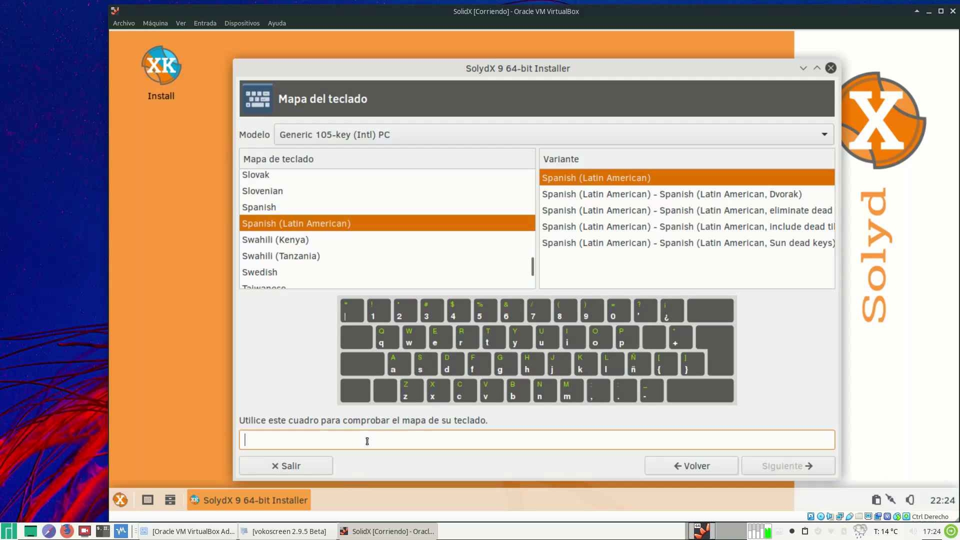
type("ññññ")
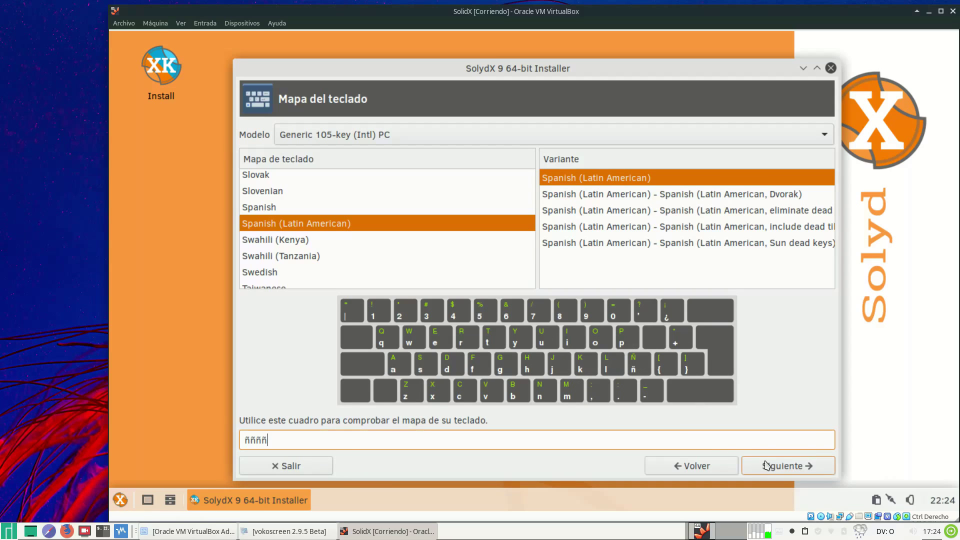
left_click(781, 466)
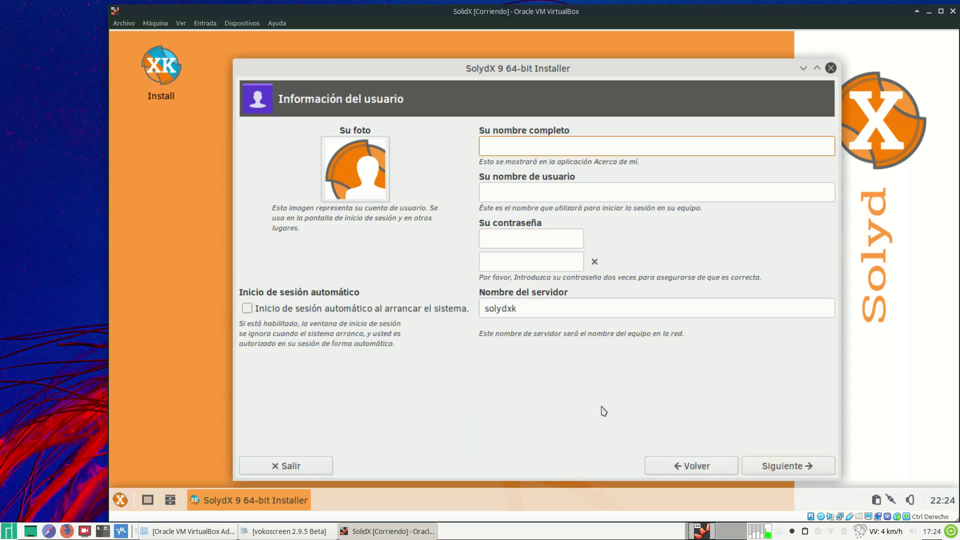
Step: Enter the user's full name, fixing a surname typo, and the username
type("Manuel Cabre")
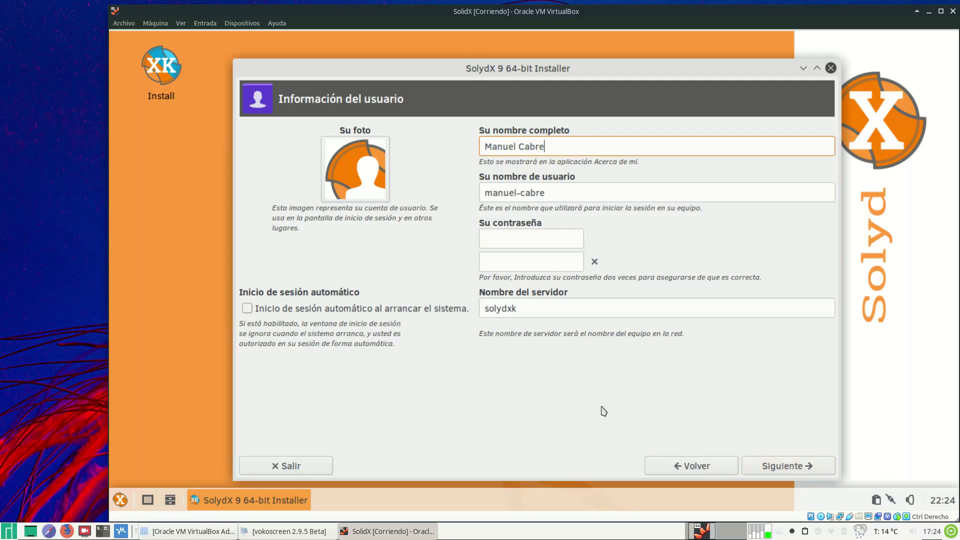
type("ra Caballero")
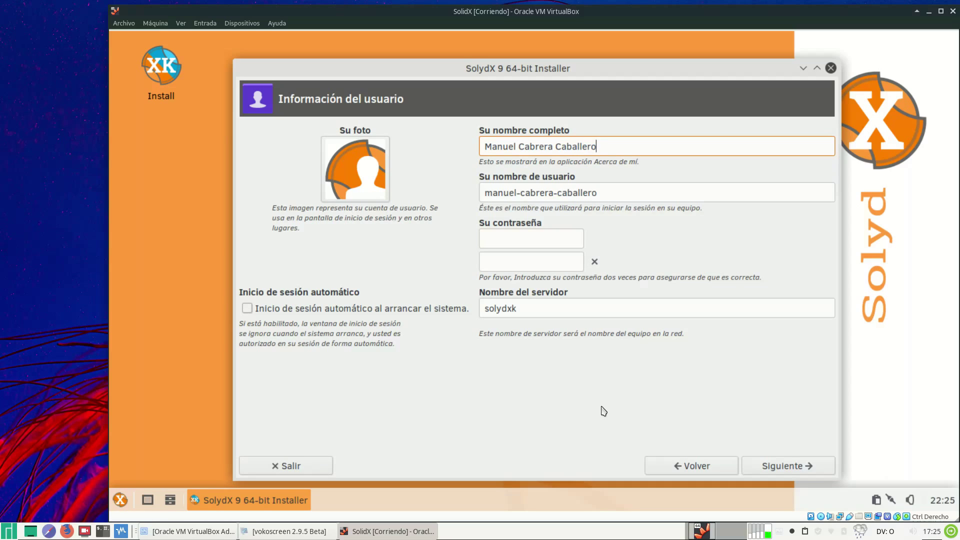
key("Tab")
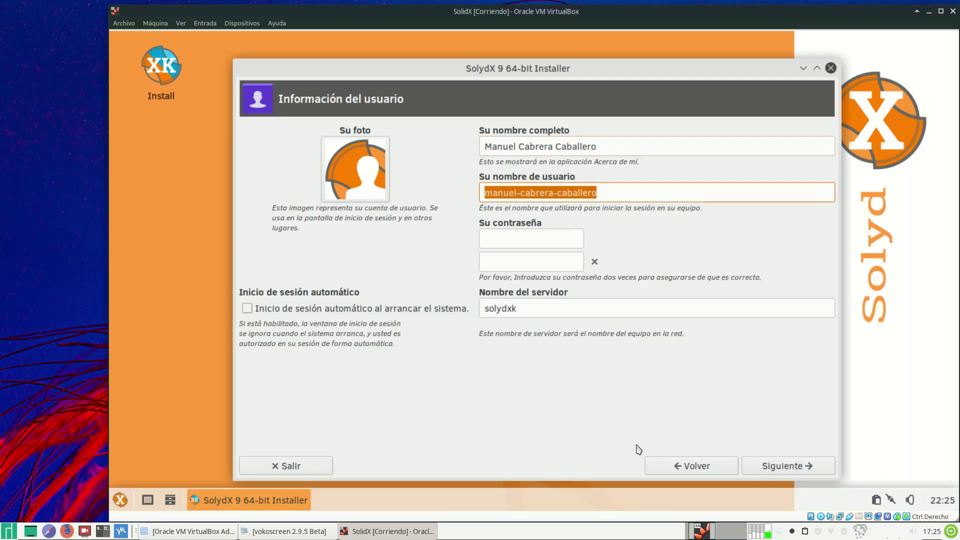
type("drivemeca")
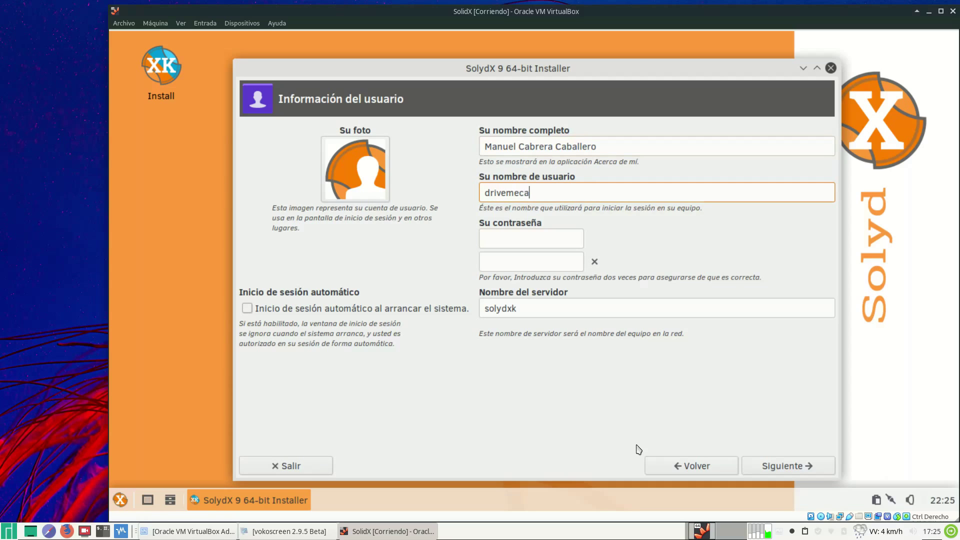
Step: Enter and confirm the account password, and name the computer the username plus -solydx
key("Tab")
type("•••")
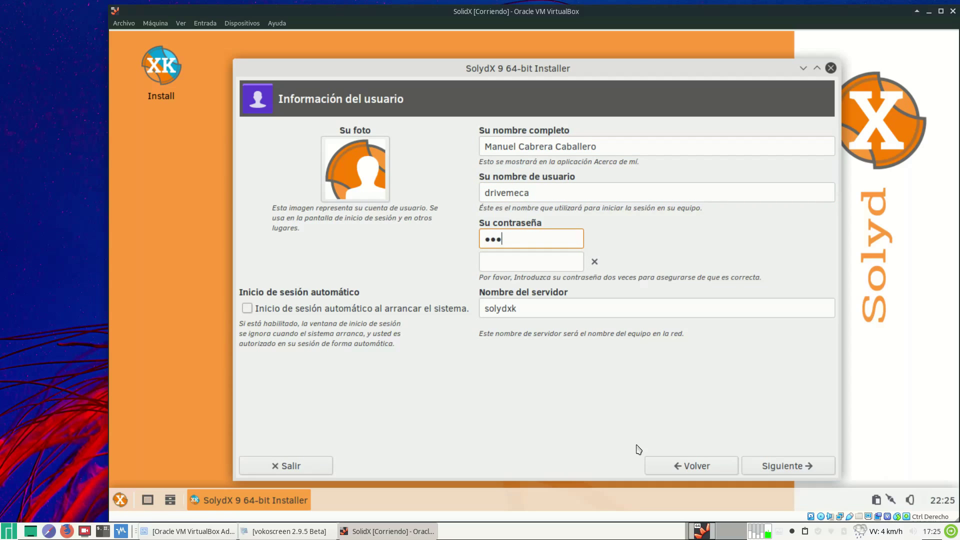
type("•••••")
key("Tab")
type("••")
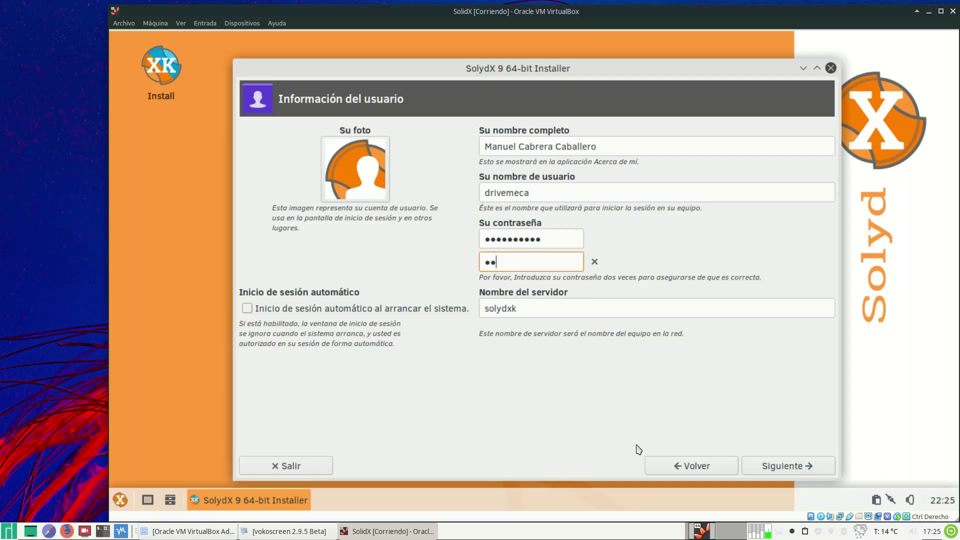
type("••••••••")
key("Tab")
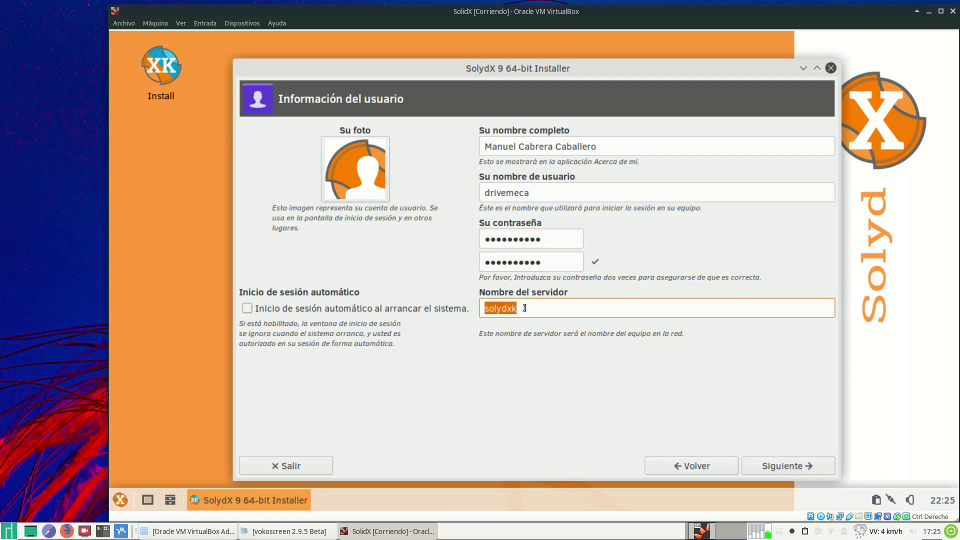
type("drivemeca")
type("-soly")
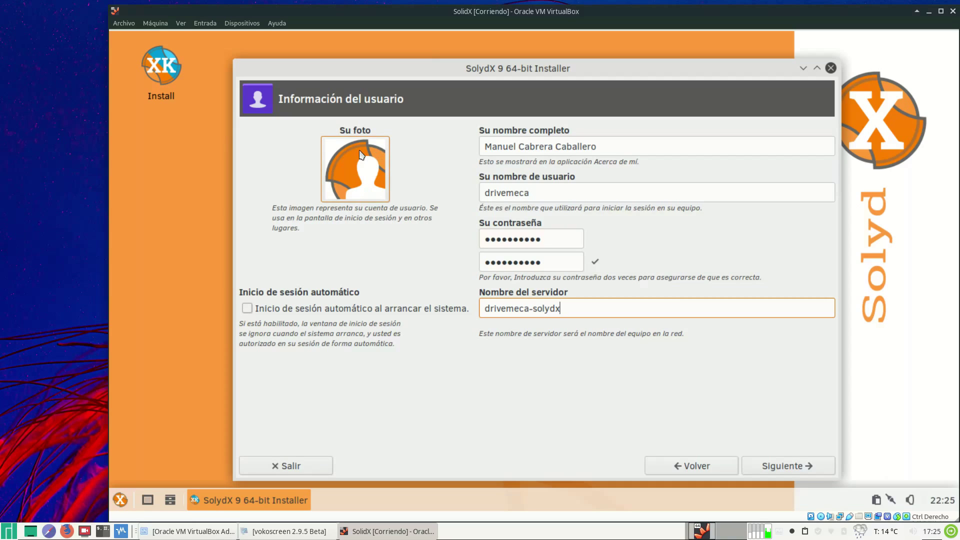
left_click(350, 168)
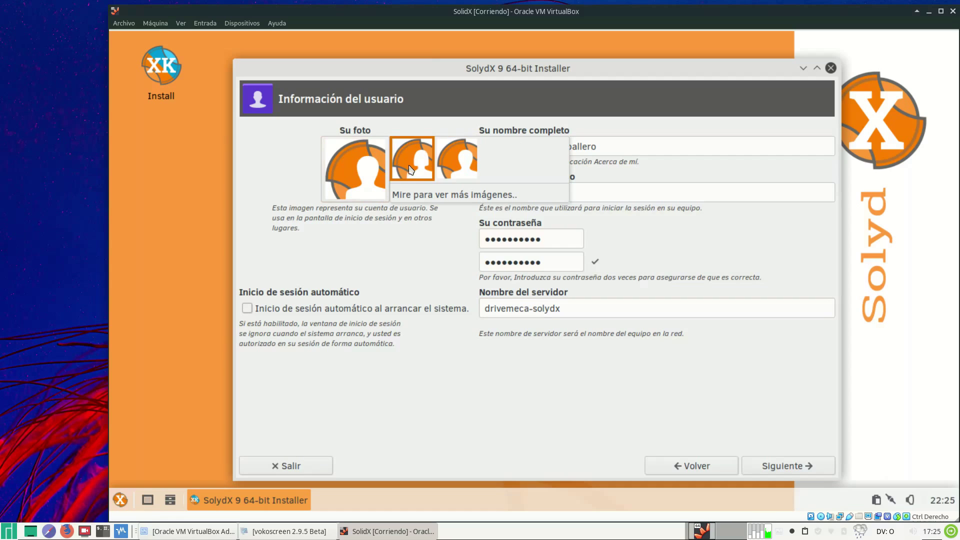
left_click(455, 201)
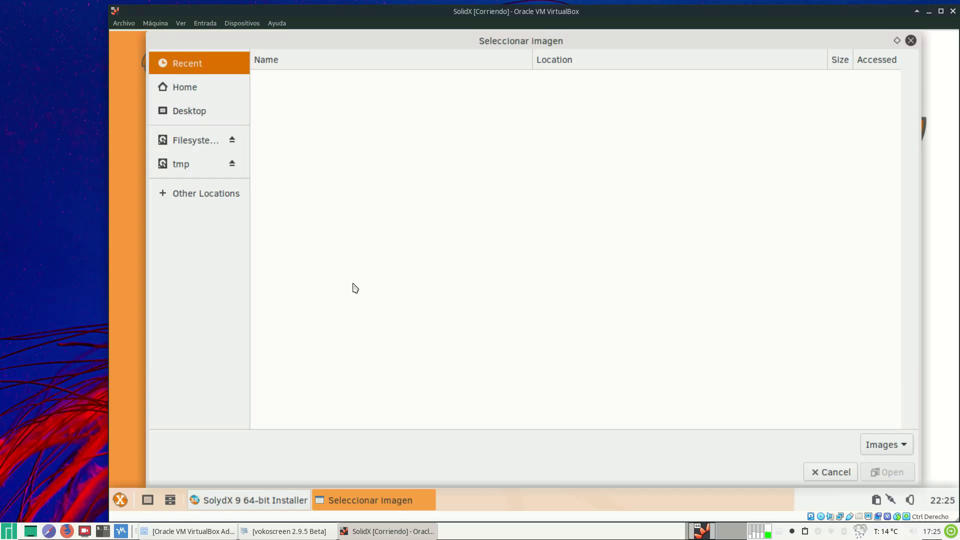
left_click(819, 471)
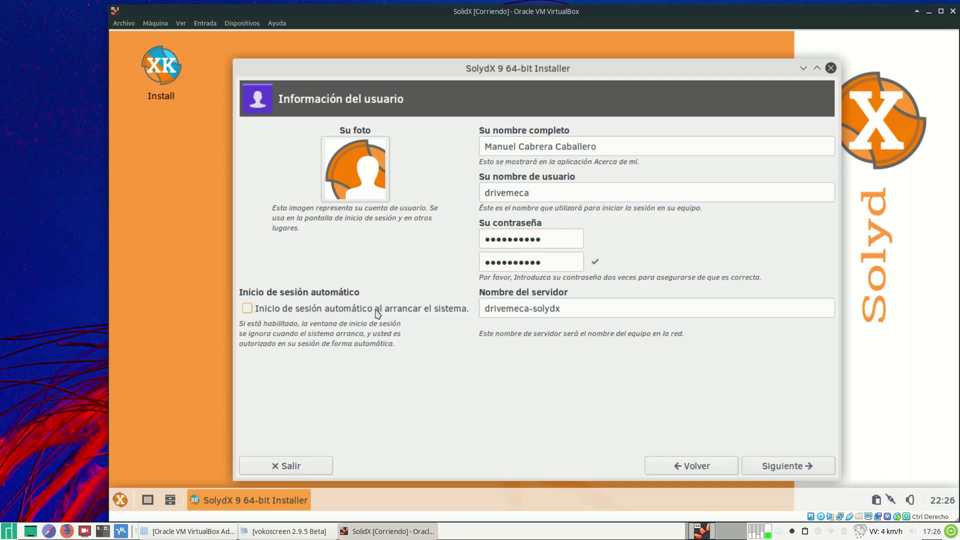
Step: Move the installer window up-left and continue from the user details to Creando particiones
left_click_drag(473, 65, 425, 53)
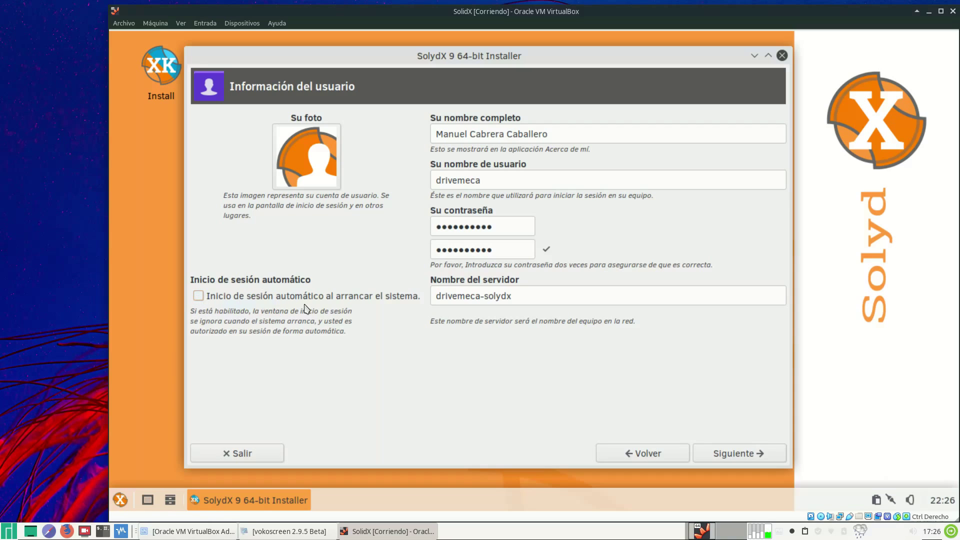
left_click(761, 454)
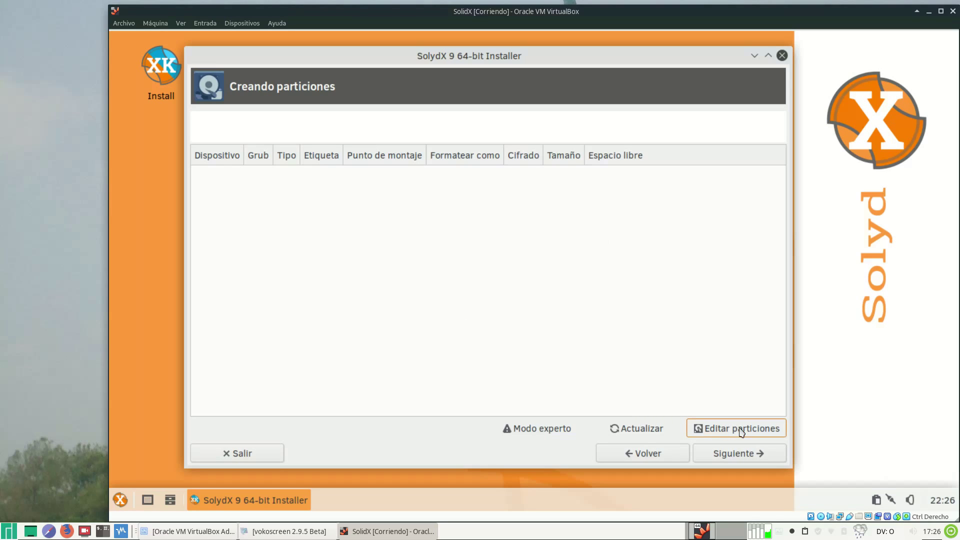
Step: Open the partition editor and create a gpt partition table on the 20 GiB /dev/sda
left_click(756, 435)
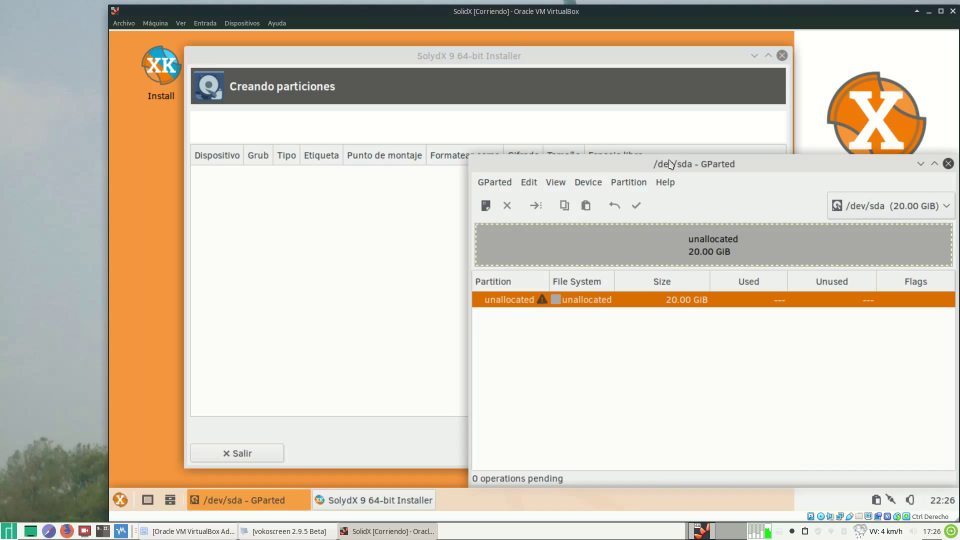
left_click_drag(625, 163, 395, 105)
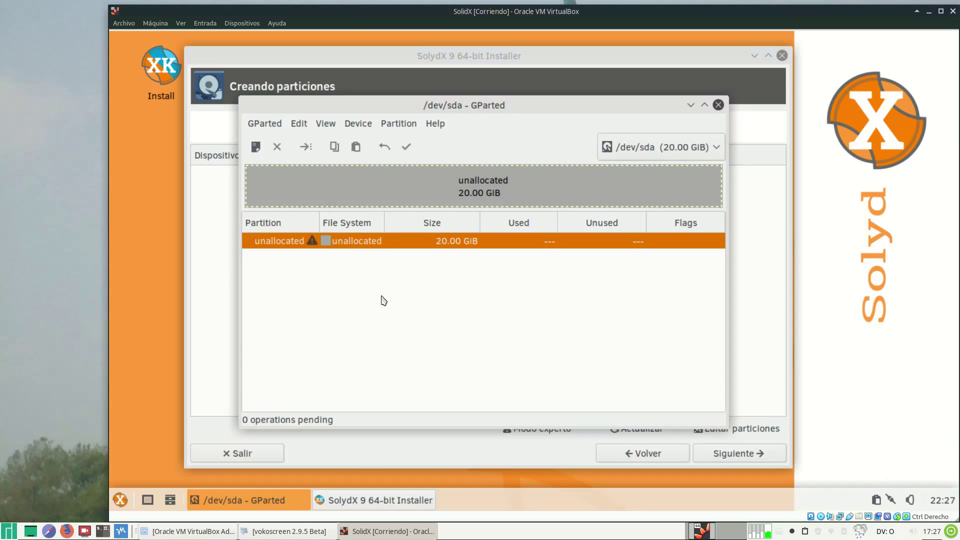
left_click(366, 131)
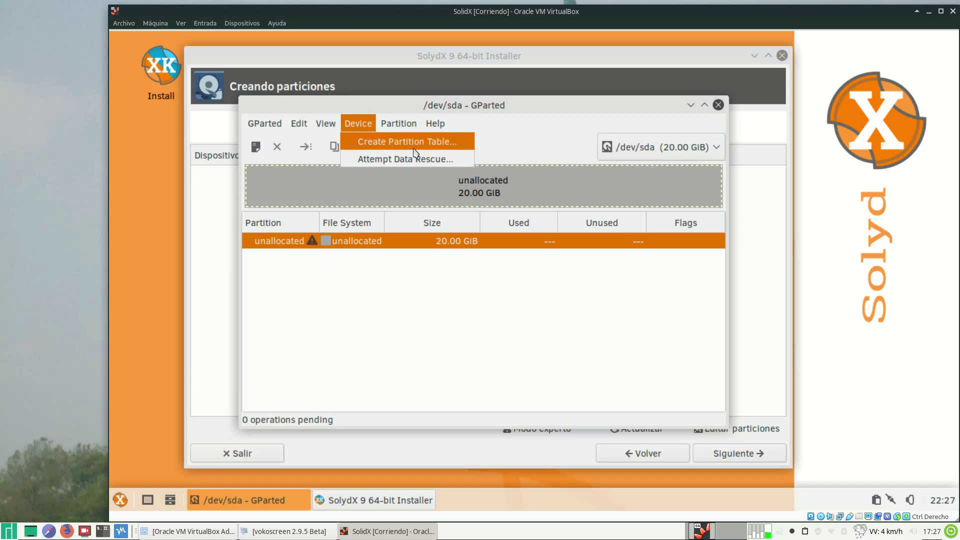
left_click(458, 147)
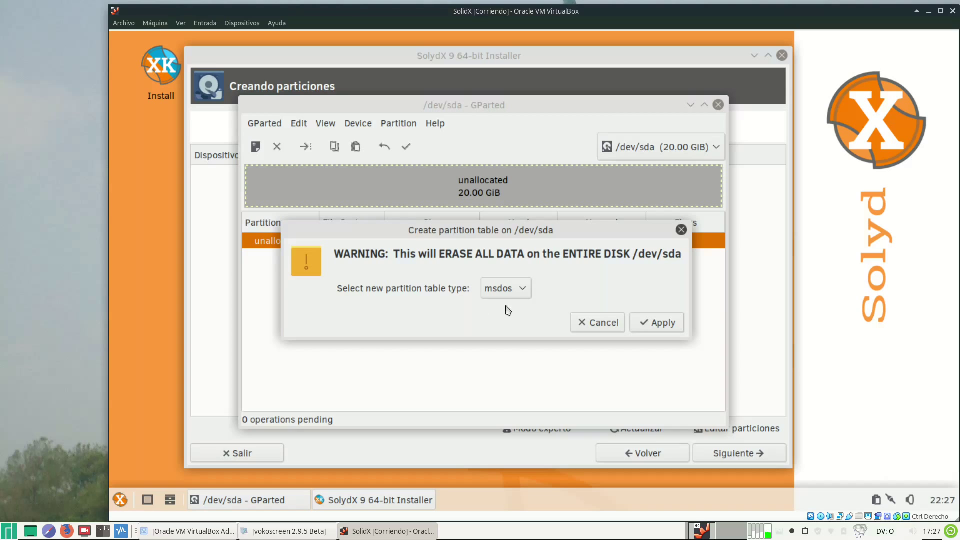
left_click(521, 291)
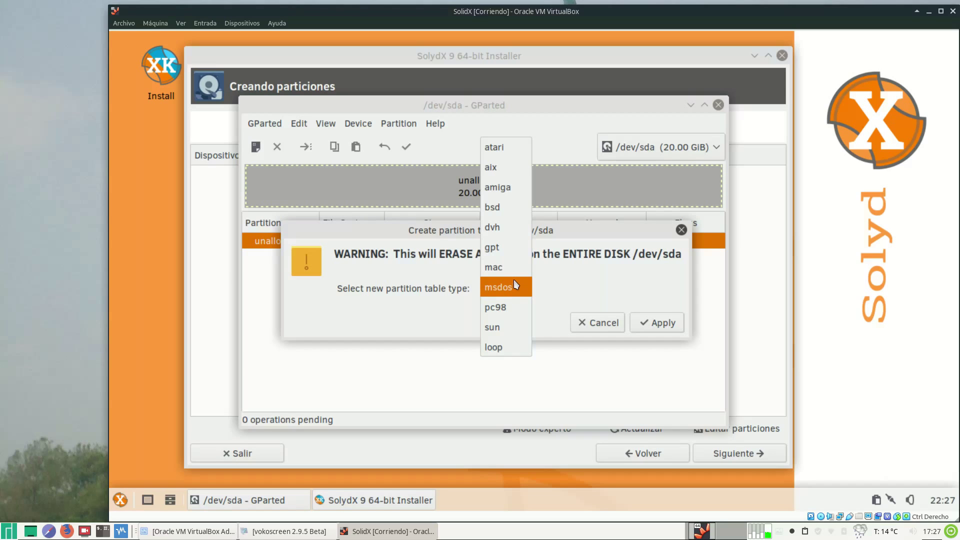
left_click(511, 254)
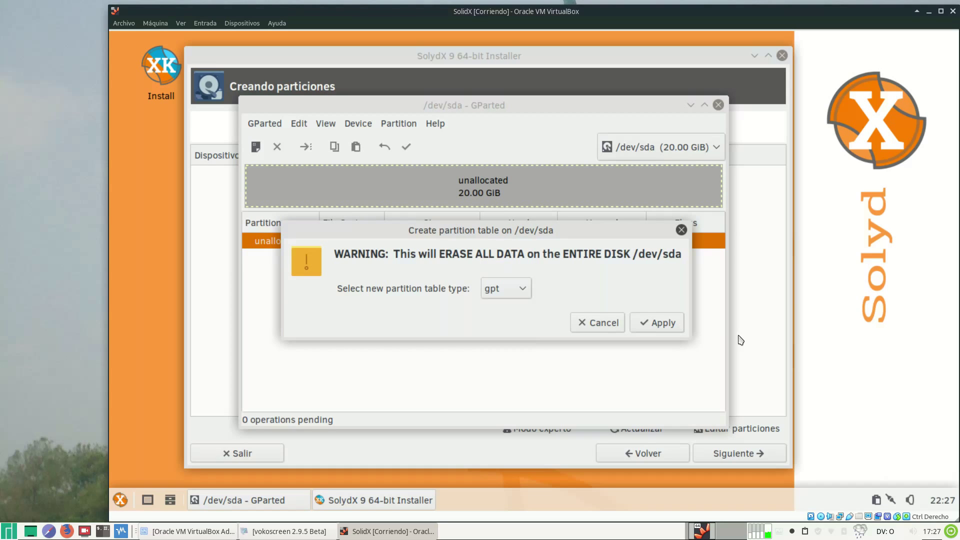
left_click(674, 326)
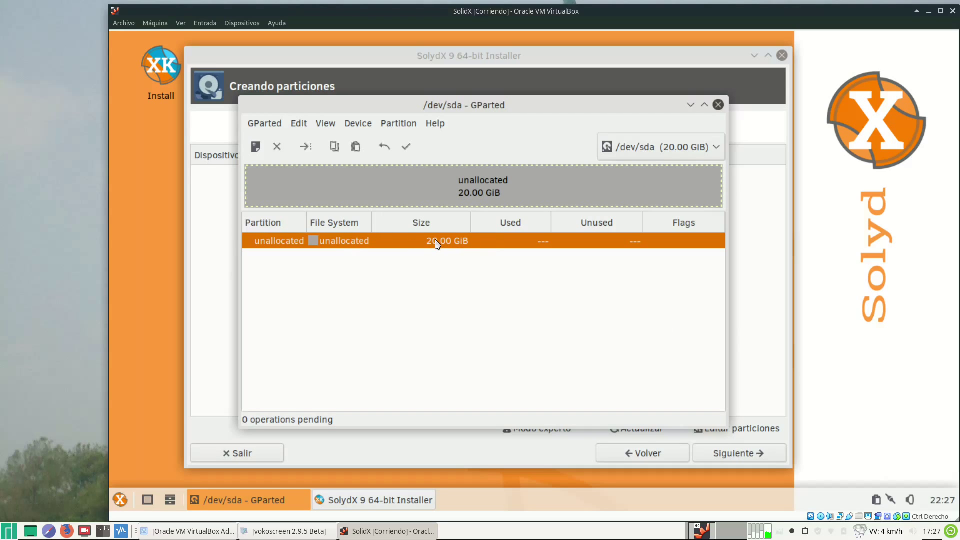
Step: Queue a new 10000 MiB ext4 partition at the start of /dev/sda
left_click(255, 147)
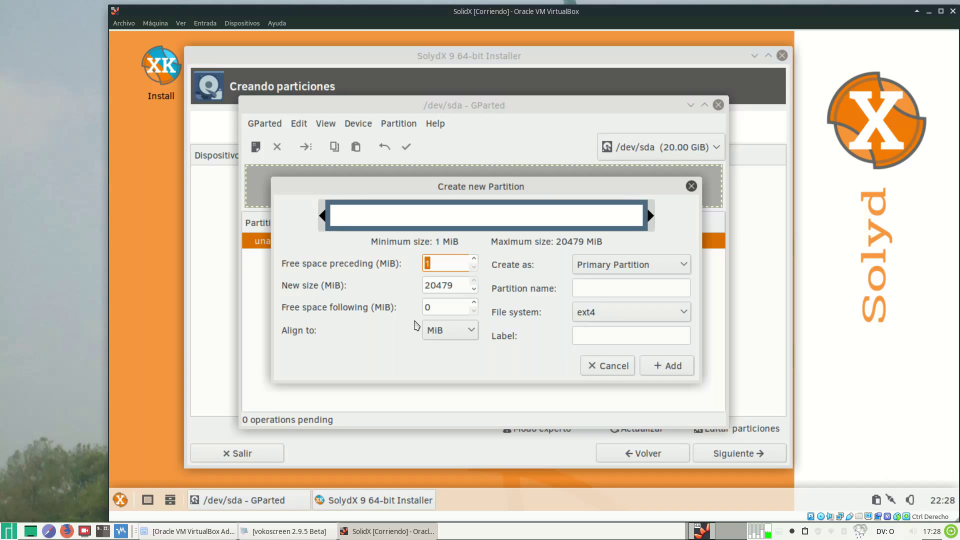
double_click(454, 283)
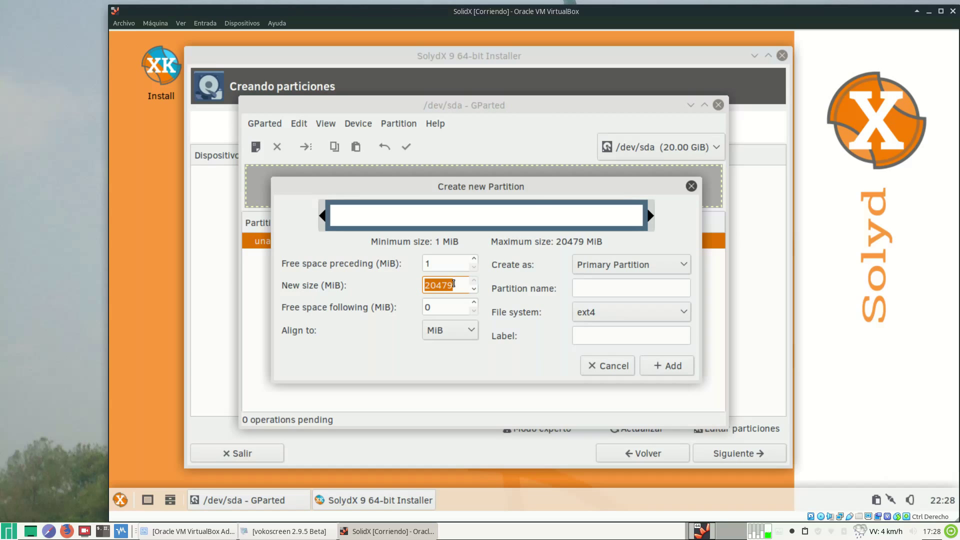
type("10000")
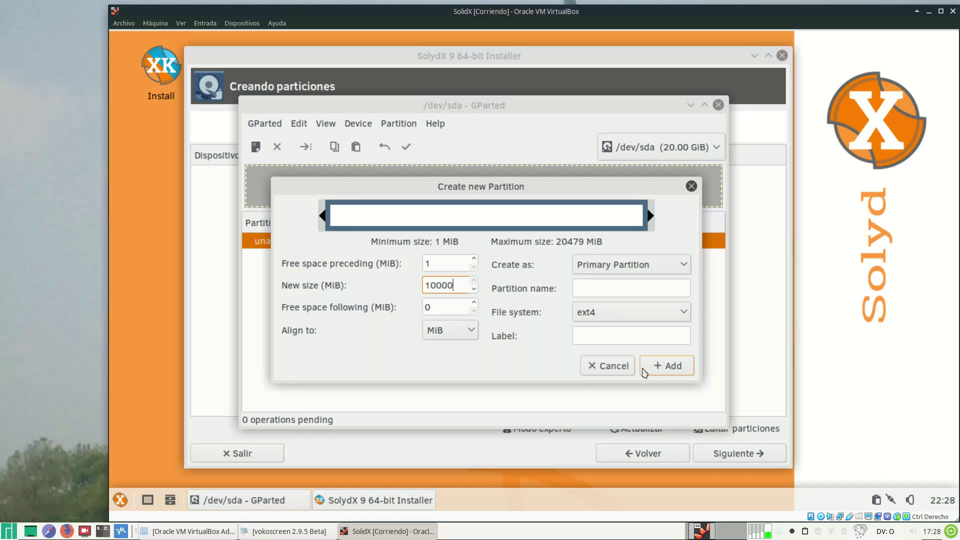
left_click(669, 371)
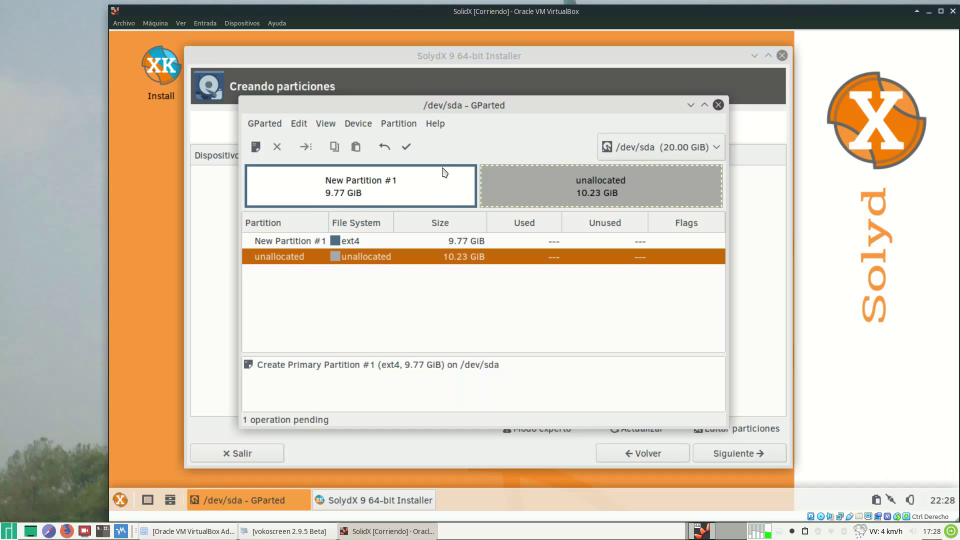
Step: Queue a 2048 MiB linux-swap partition after the ext4 partition
left_click(256, 147)
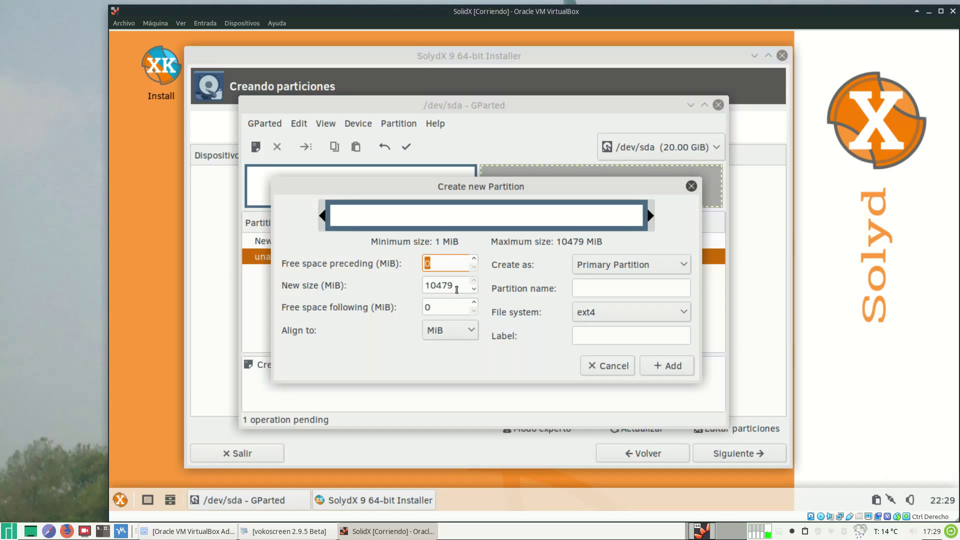
double_click(456, 290)
type("2048")
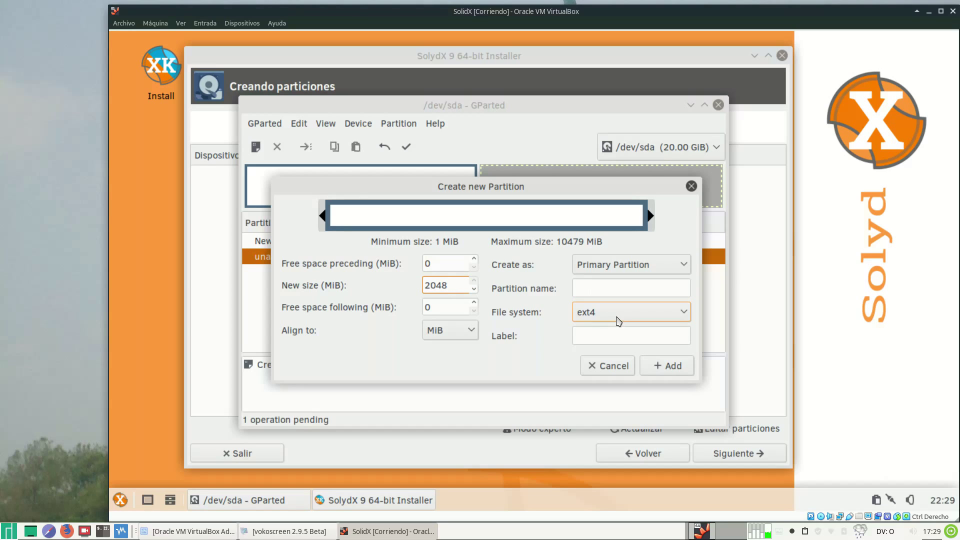
left_click(622, 319)
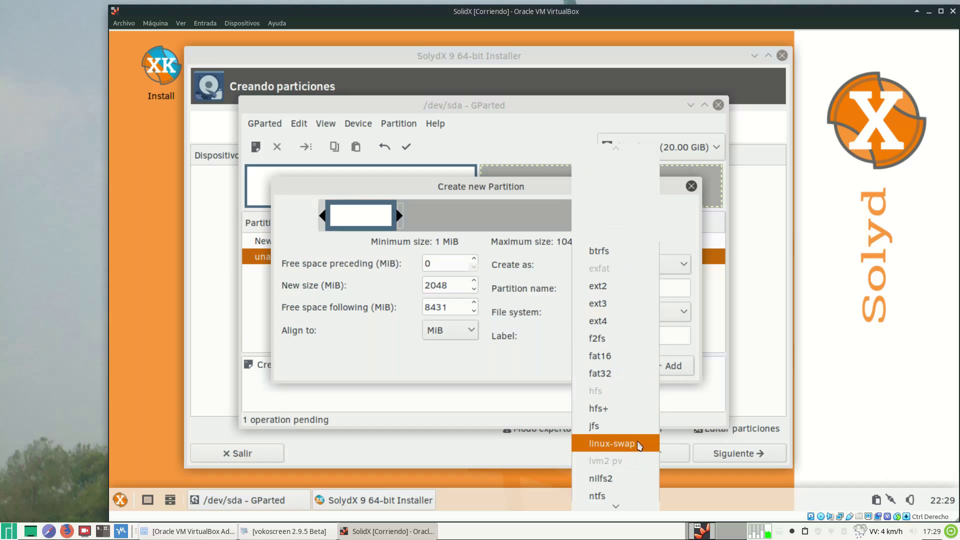
left_click(613, 444)
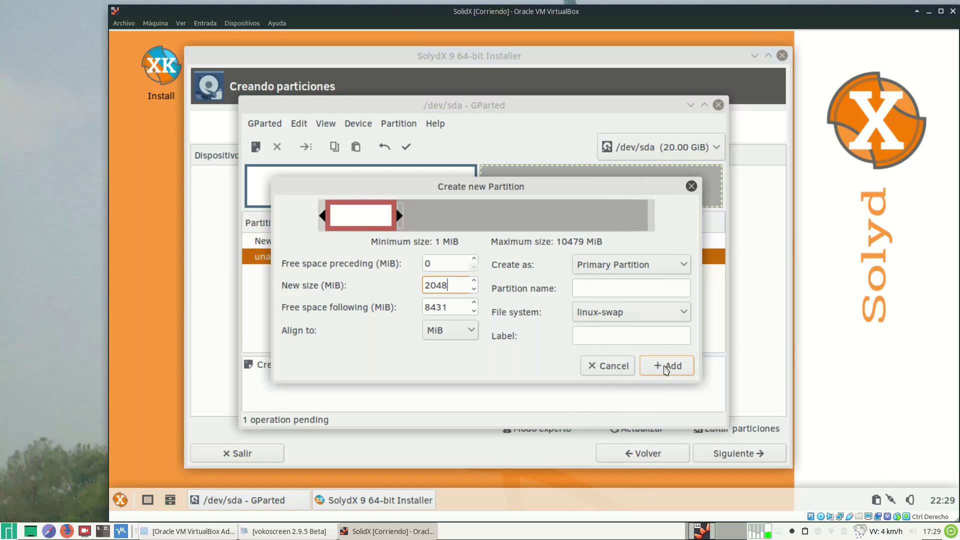
left_click(683, 369)
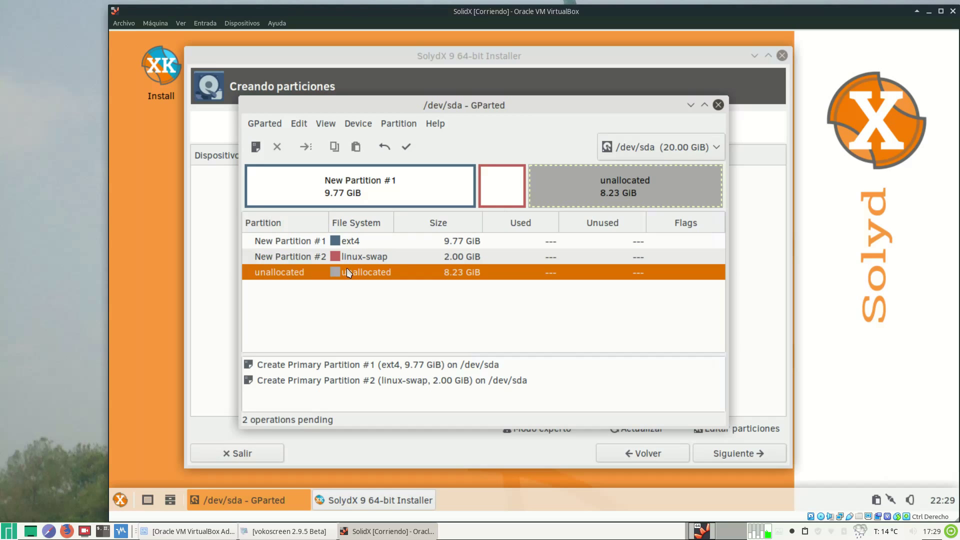
left_click(257, 148)
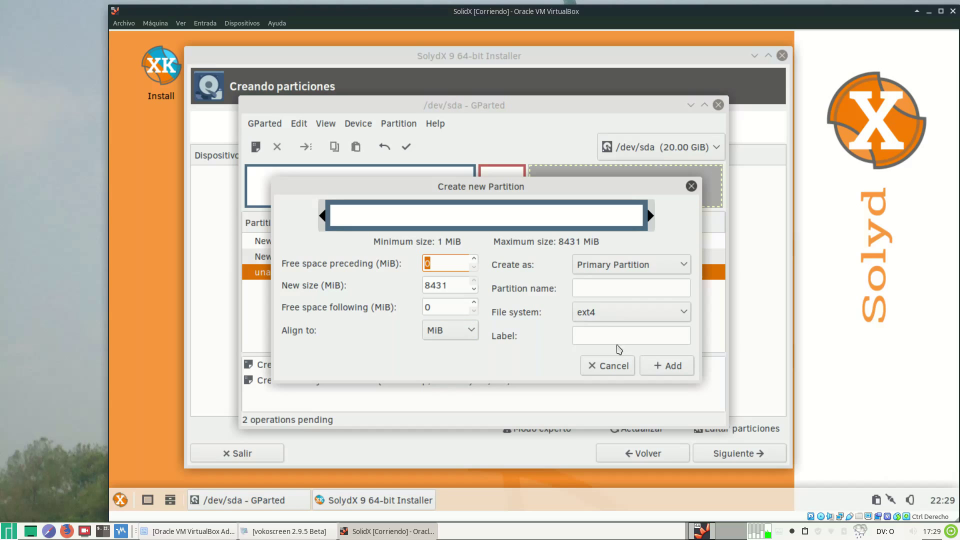
Step: Add a default 8431 MiB ext4 partition filling the remaining space and select New Partition #3
left_click(667, 366)
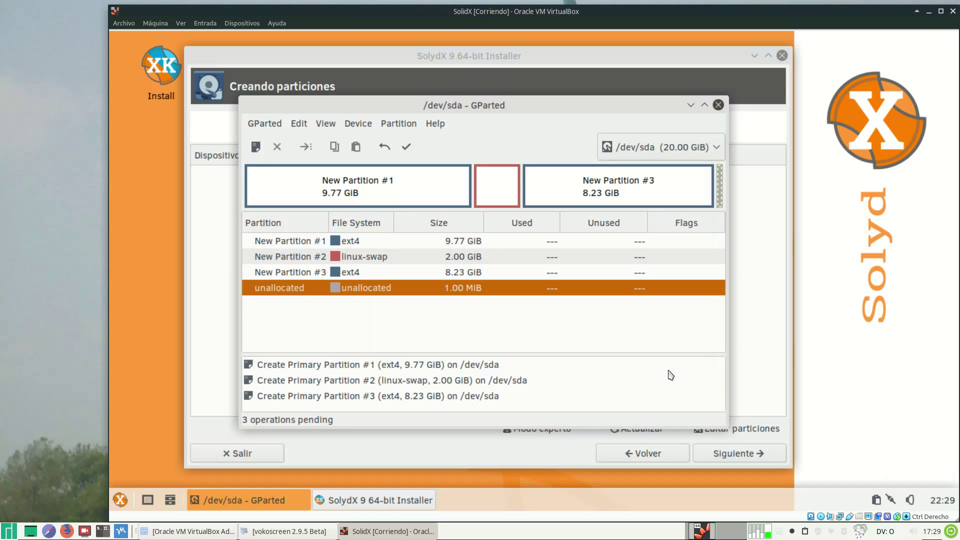
left_click(306, 272)
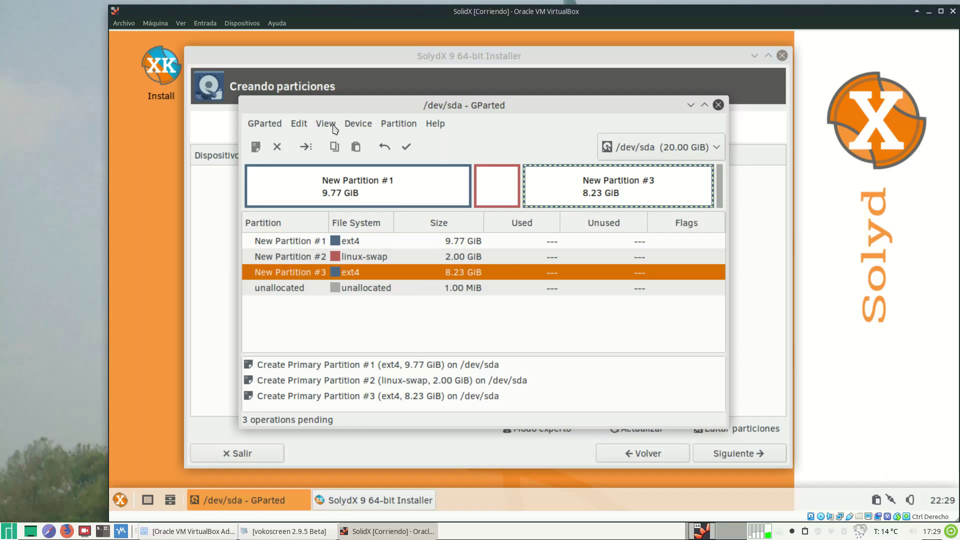
Step: Apply all three pending partition operations to /dev/sda, then close GParted
left_click(299, 125)
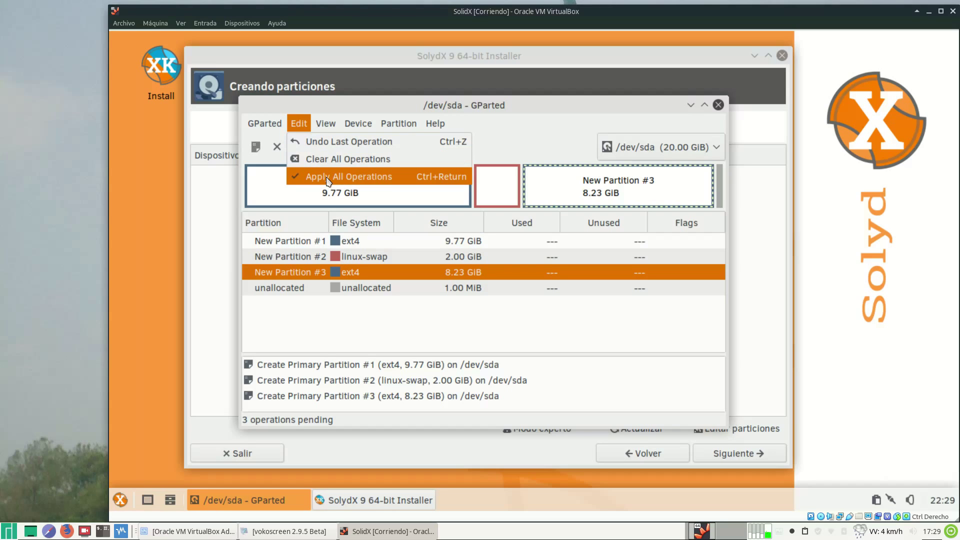
left_click(402, 179)
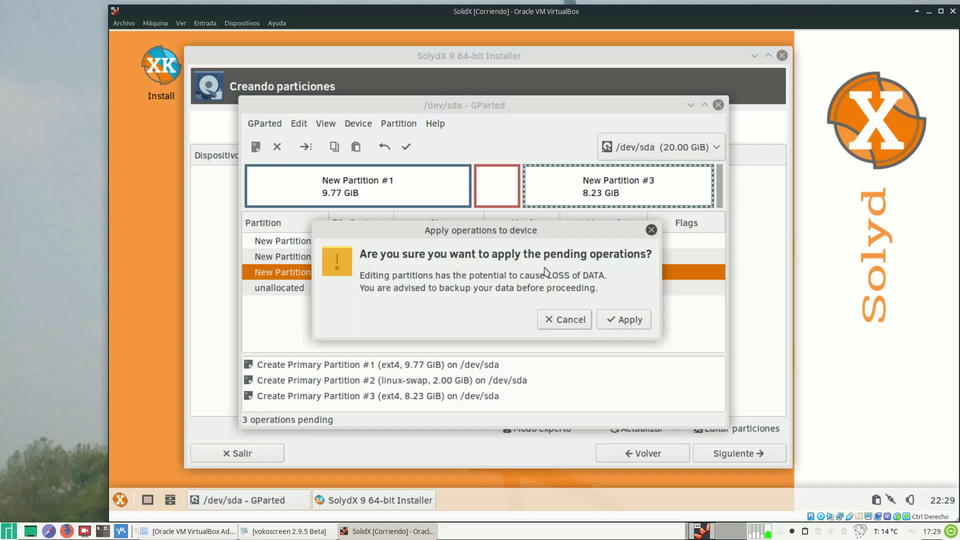
left_click(634, 324)
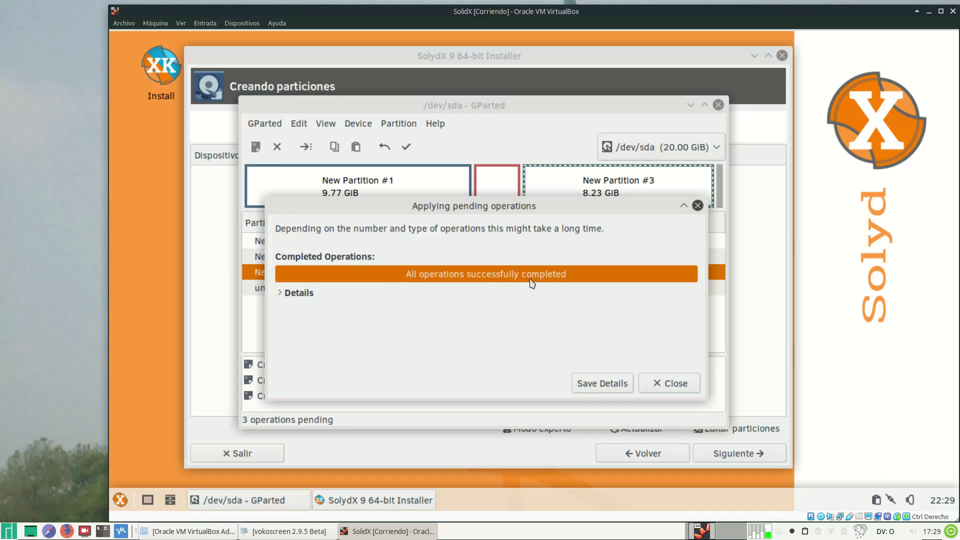
left_click(680, 391)
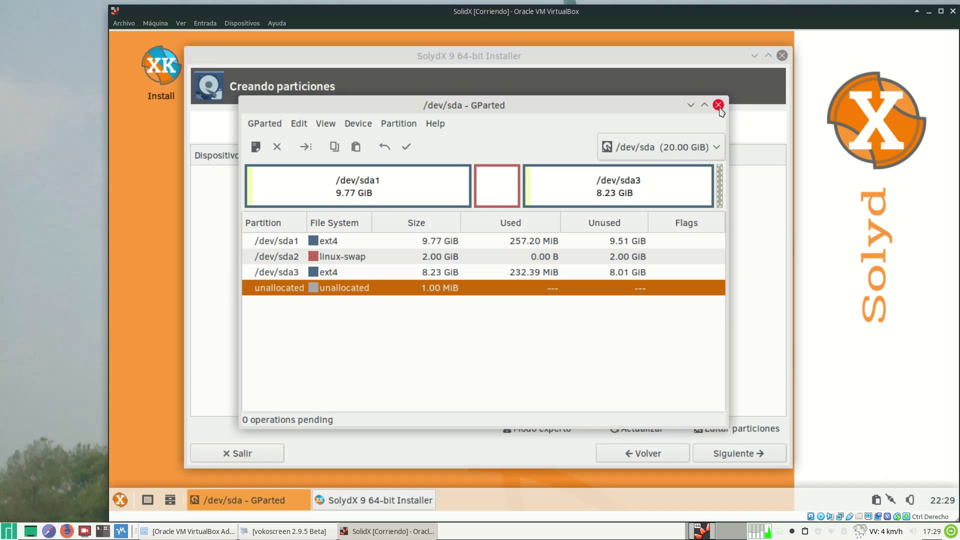
left_click(719, 105)
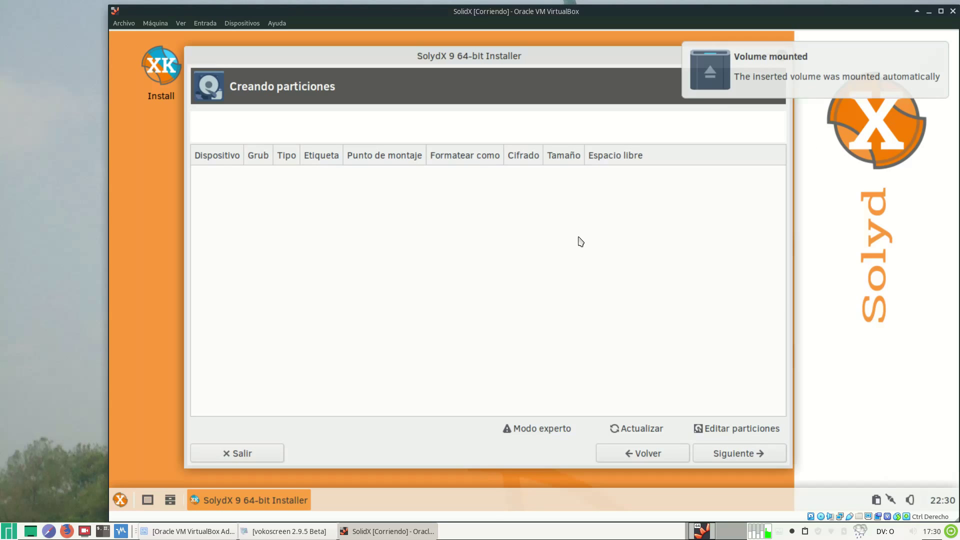
Step: Reload the installer's partition list to show sda1, sda2 and sda3
left_click(645, 428)
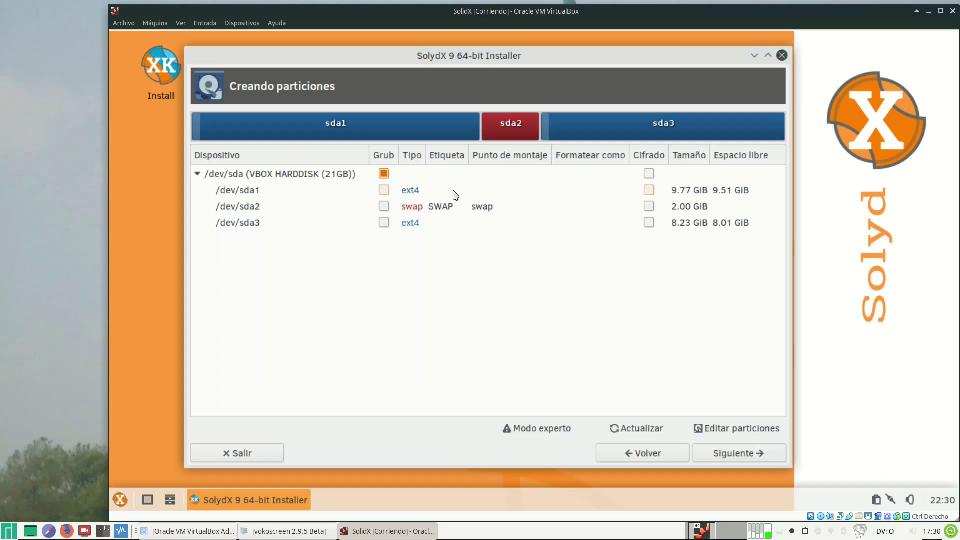
Step: Set /dev/sda1 to mount at / with ext4 format, declining encryption
double_click(498, 193)
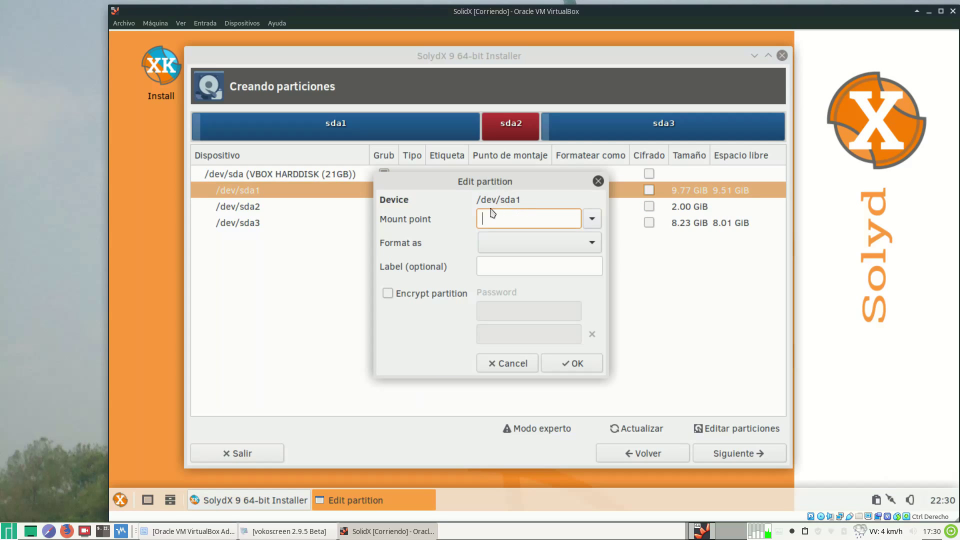
left_click(592, 220)
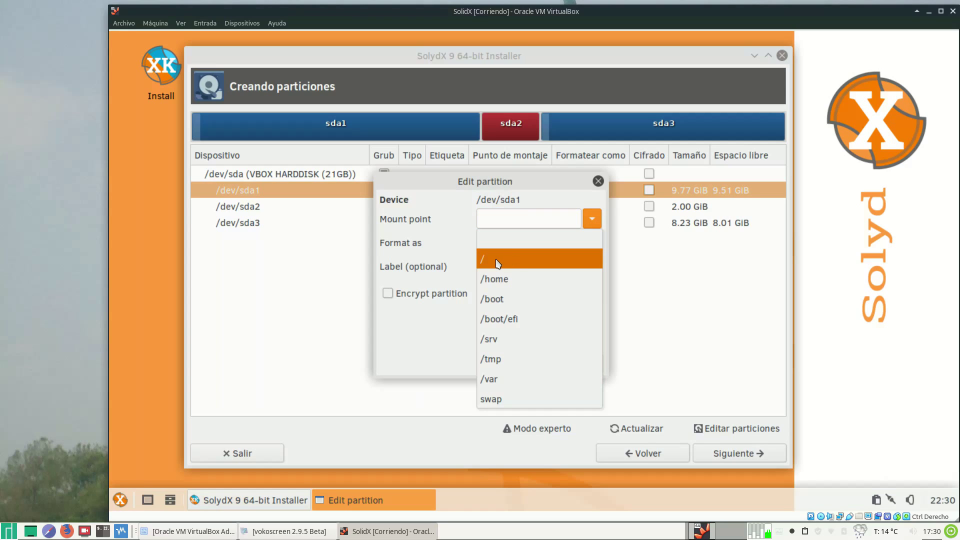
left_click(497, 264)
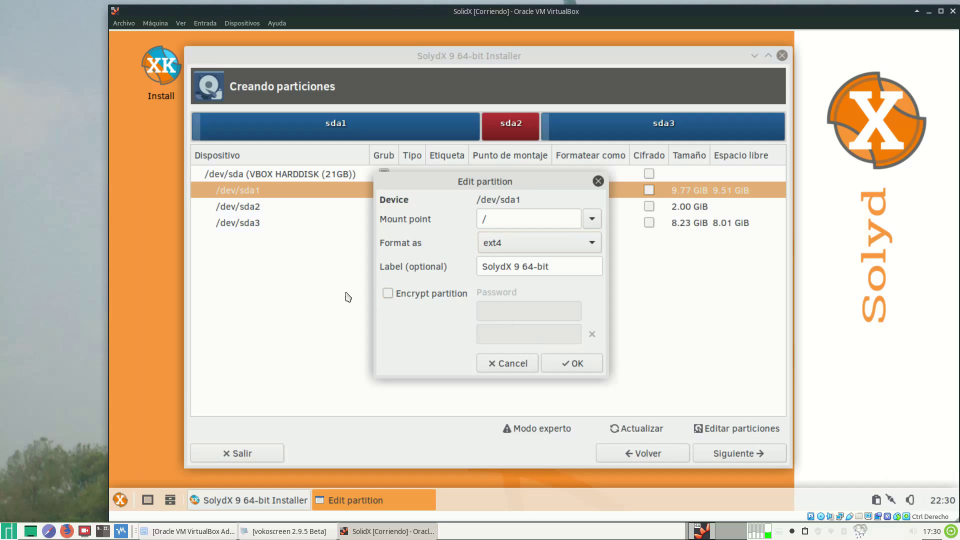
left_click(392, 298)
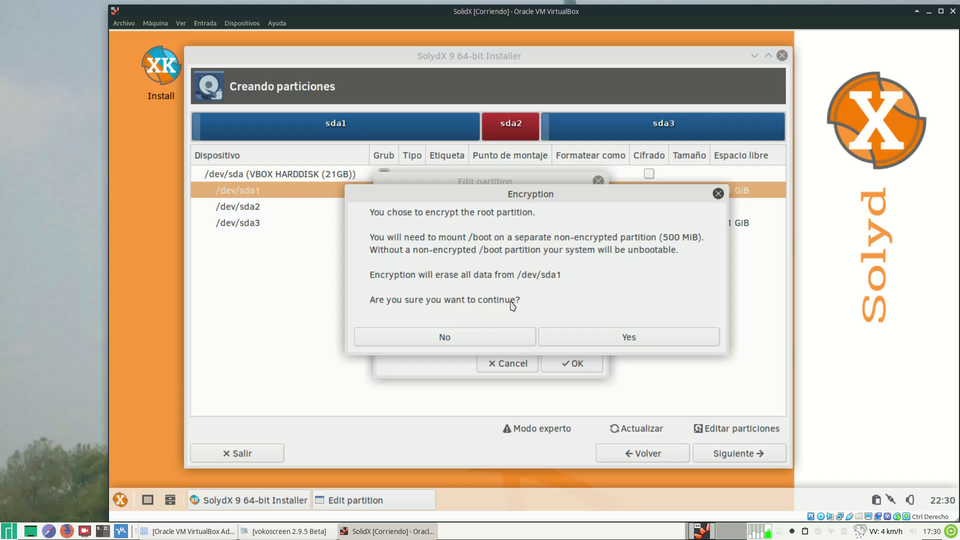
left_click(453, 339)
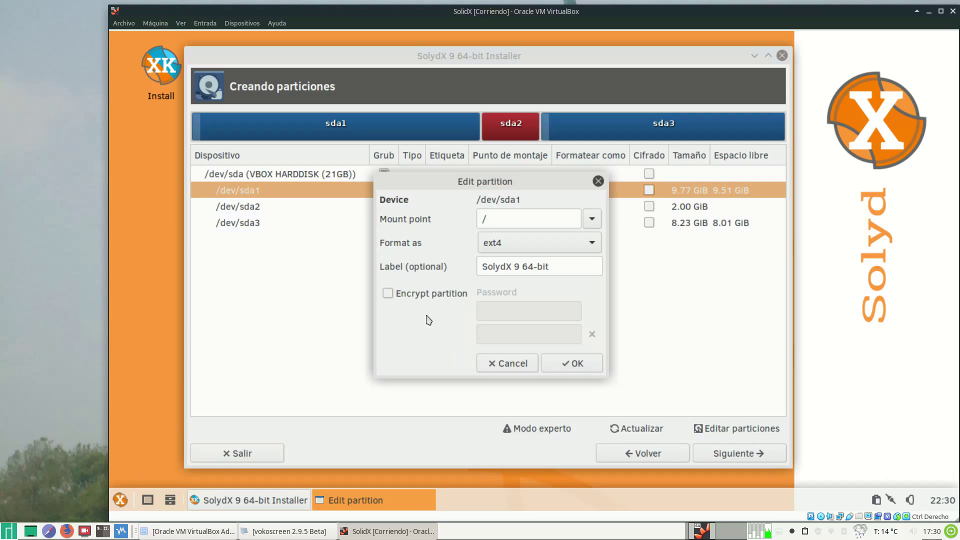
left_click(572, 363)
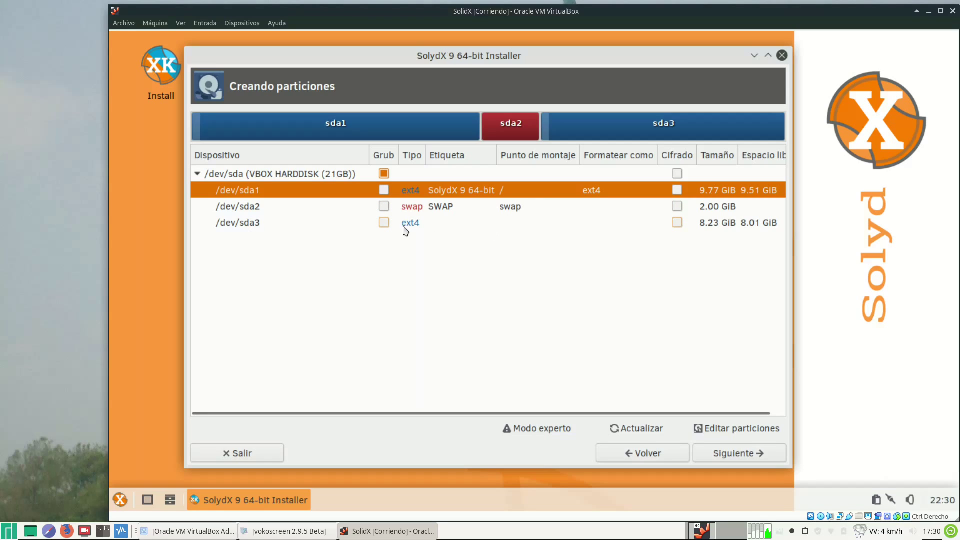
Step: Mount /dev/sda3 as /home and advance to the Sumario page
double_click(507, 228)
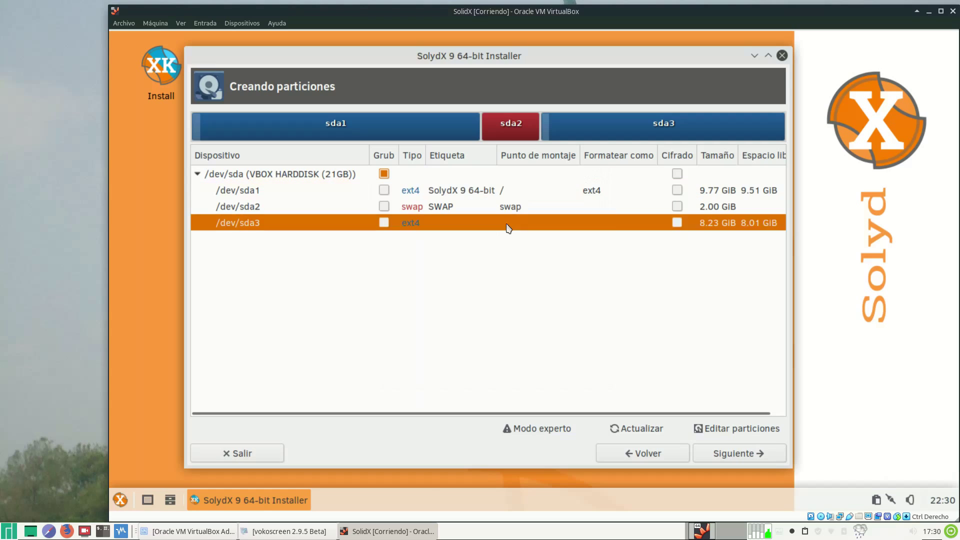
left_click(592, 218)
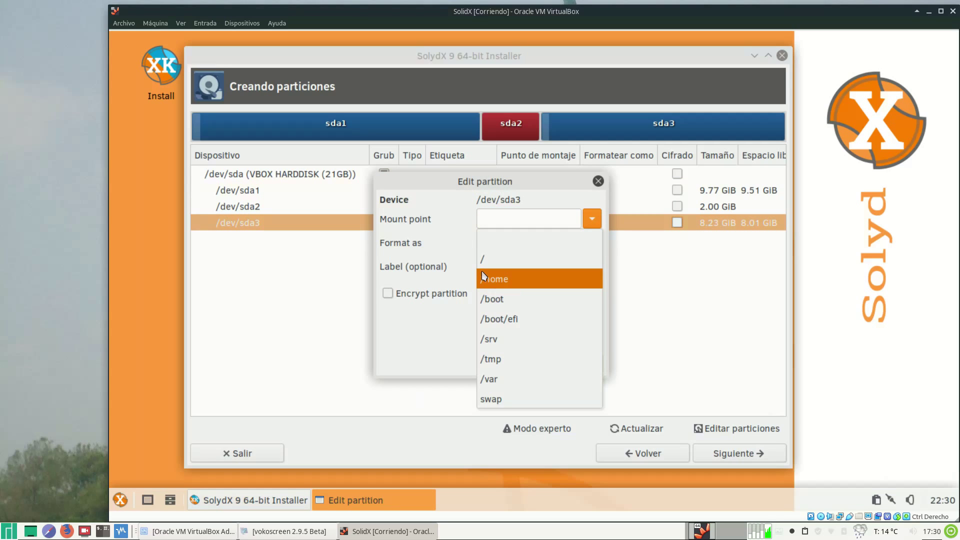
left_click(517, 279)
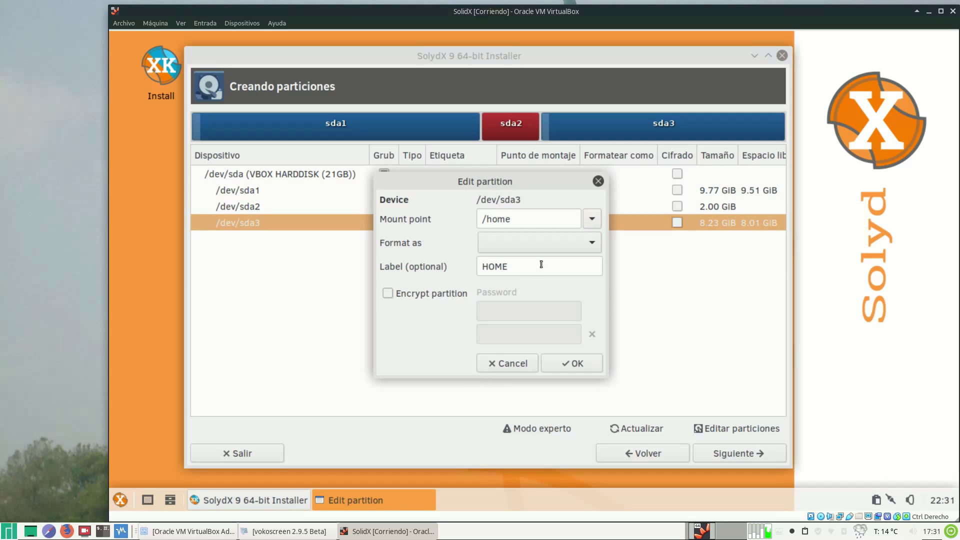
left_click(578, 365)
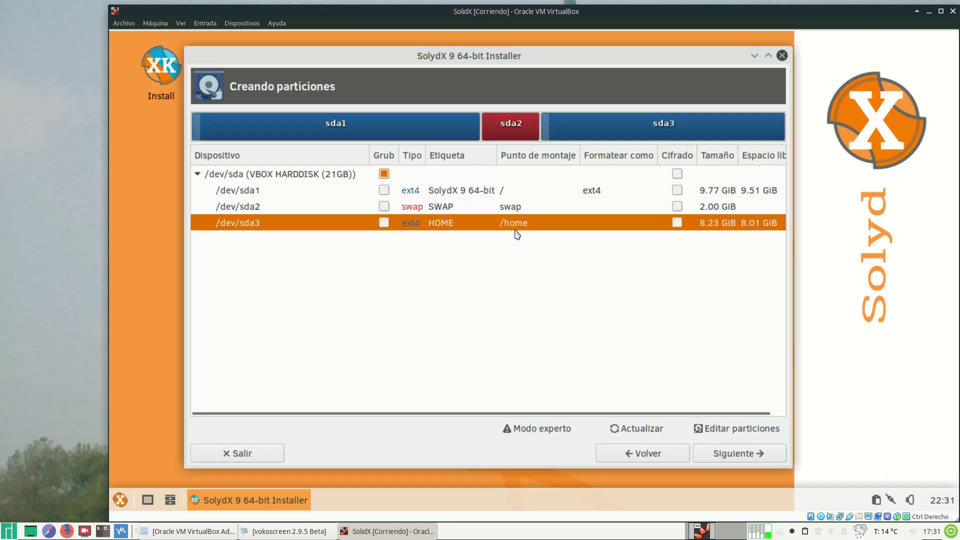
left_click(736, 454)
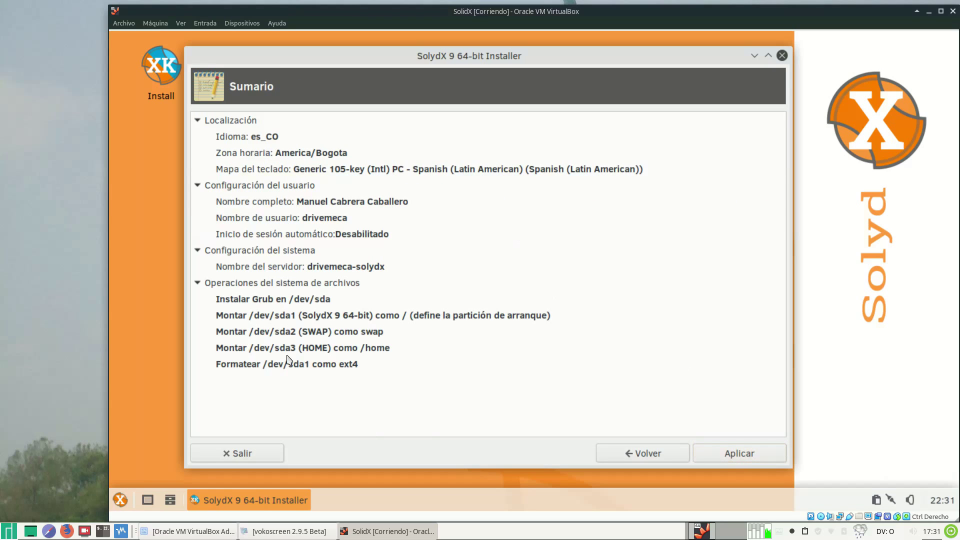
Step: Apply the Sumario settings to start installing SolydX
left_click(727, 455)
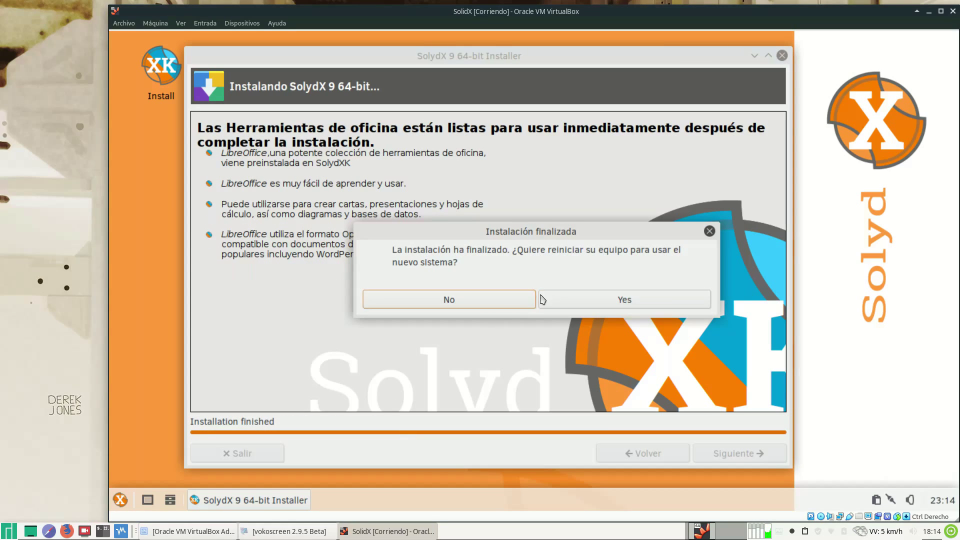
Step: Accept the restart, then power off the SolidX VM and return to the VirtualBox manager
left_click(651, 305)
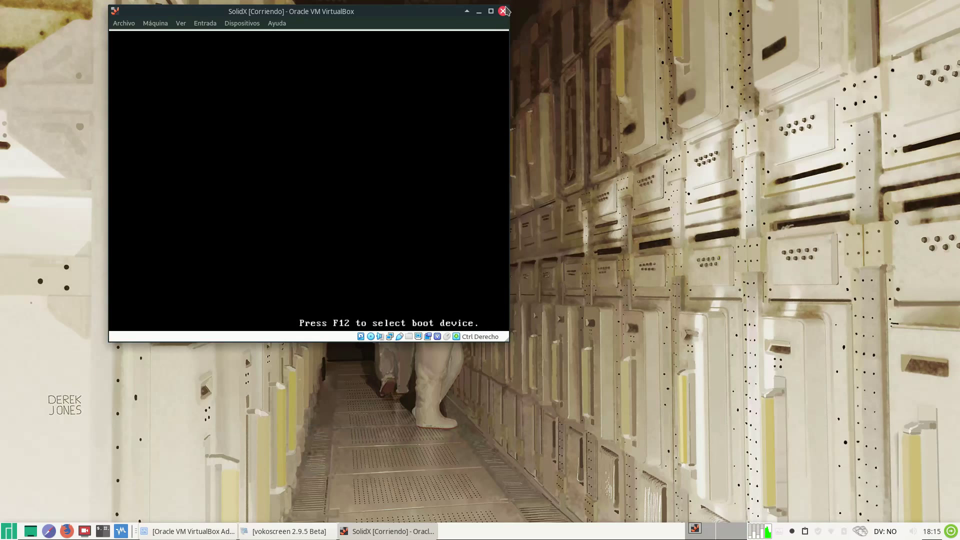
left_click(503, 11)
left_click(292, 178)
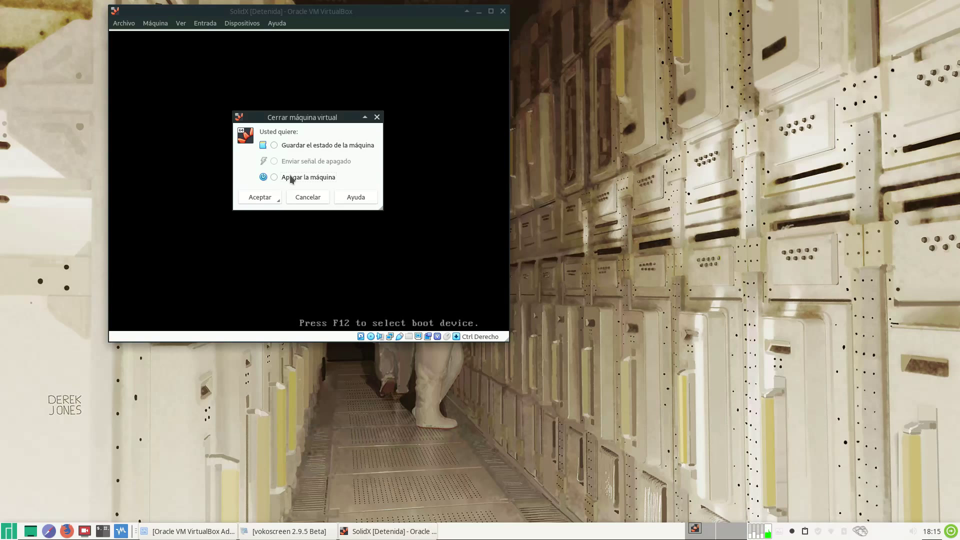
left_click(256, 198)
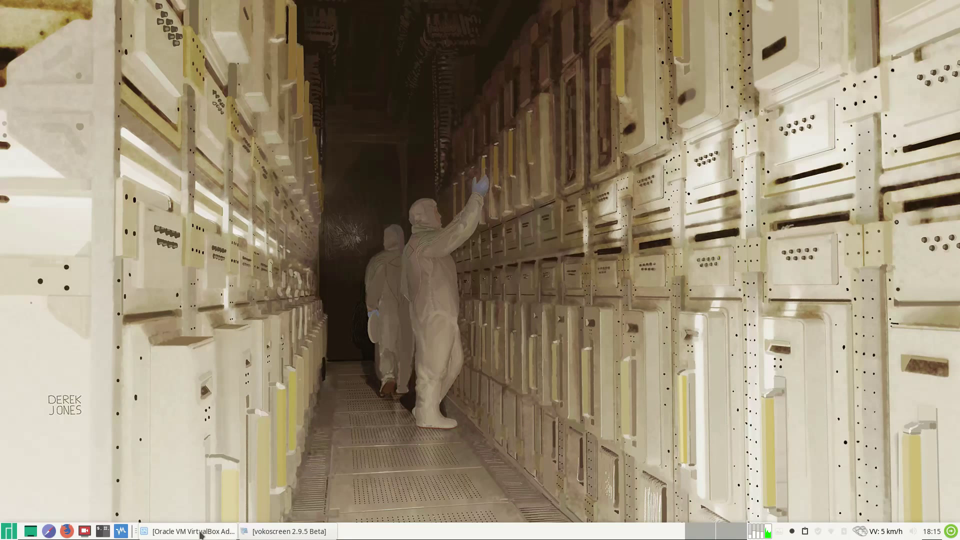
left_click(220, 531)
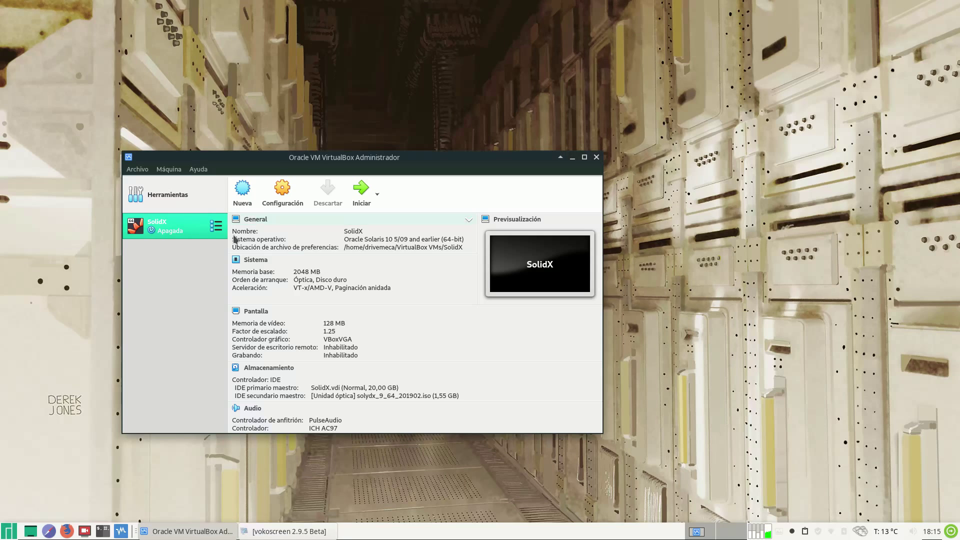
Step: Eject the SolydX ISO from the SolidX machine's optical drive in Storage settings and save
left_click(270, 372)
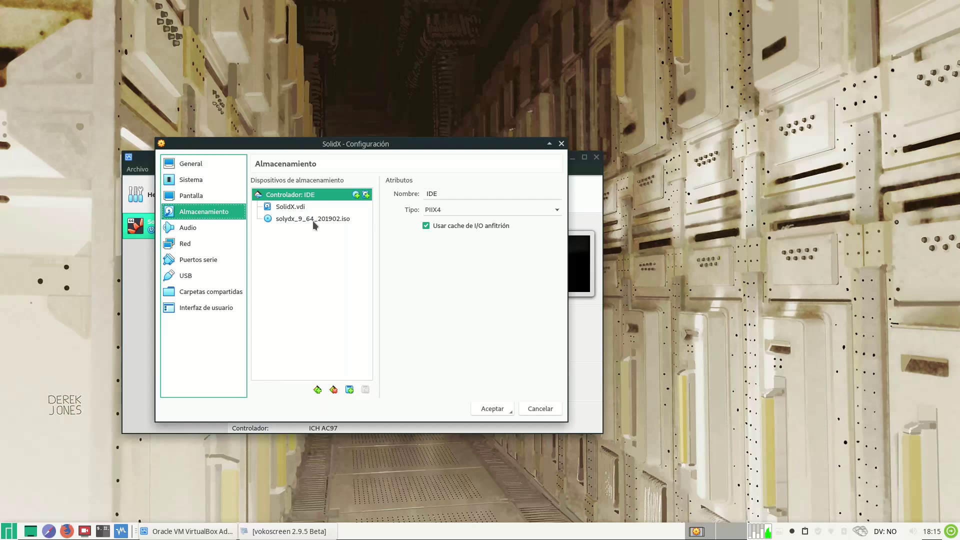
left_click(314, 220)
left_click(551, 195)
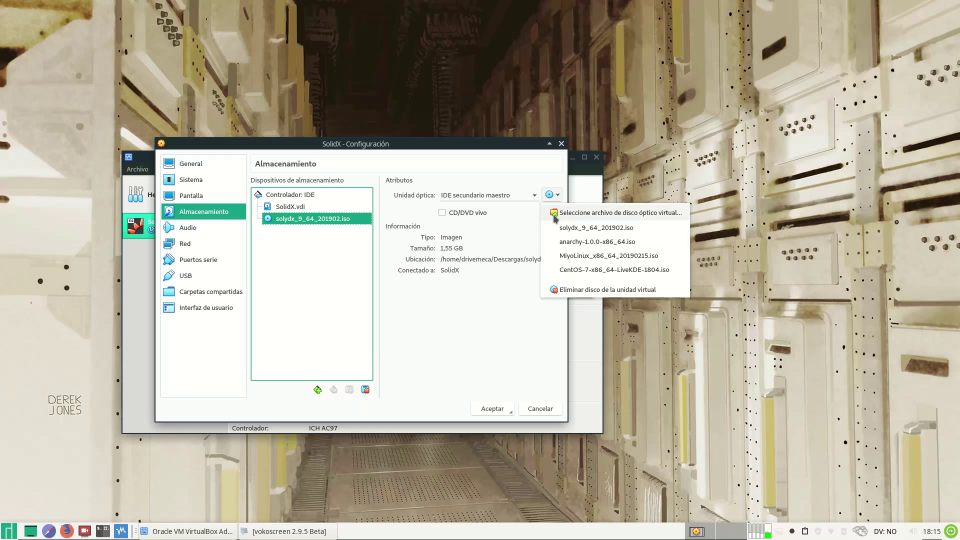
left_click(565, 290)
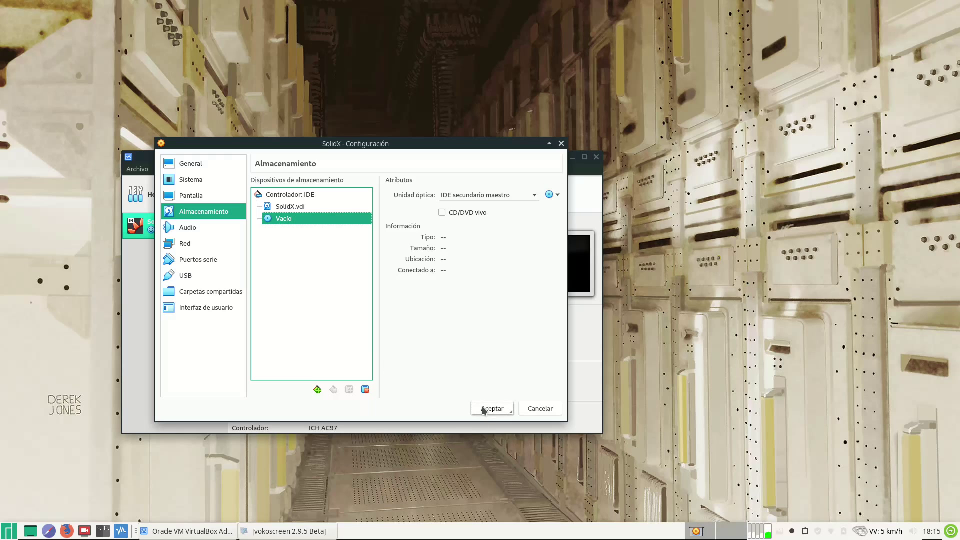
left_click(484, 410)
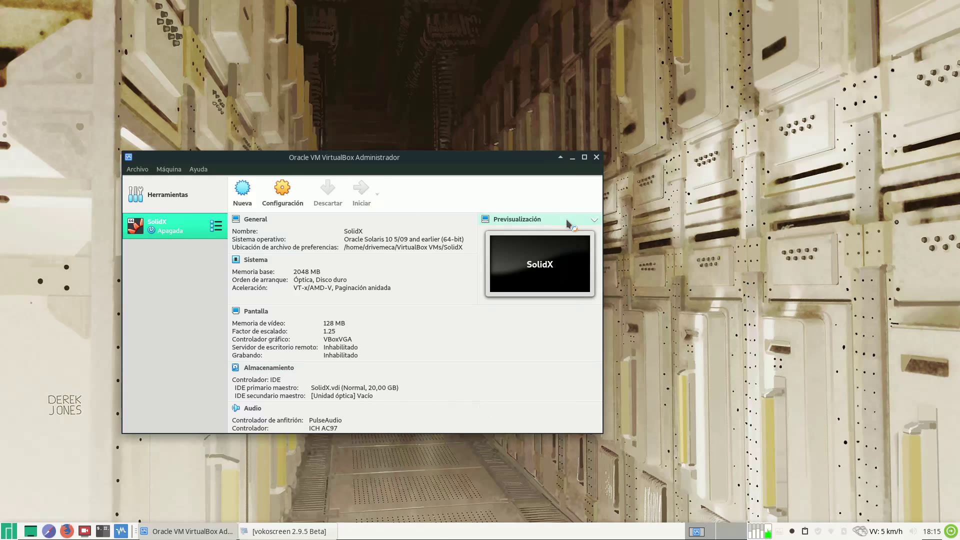
Step: Minimize the VirtualBox manager and log in to the installed SolydX with the account password
left_click(572, 158)
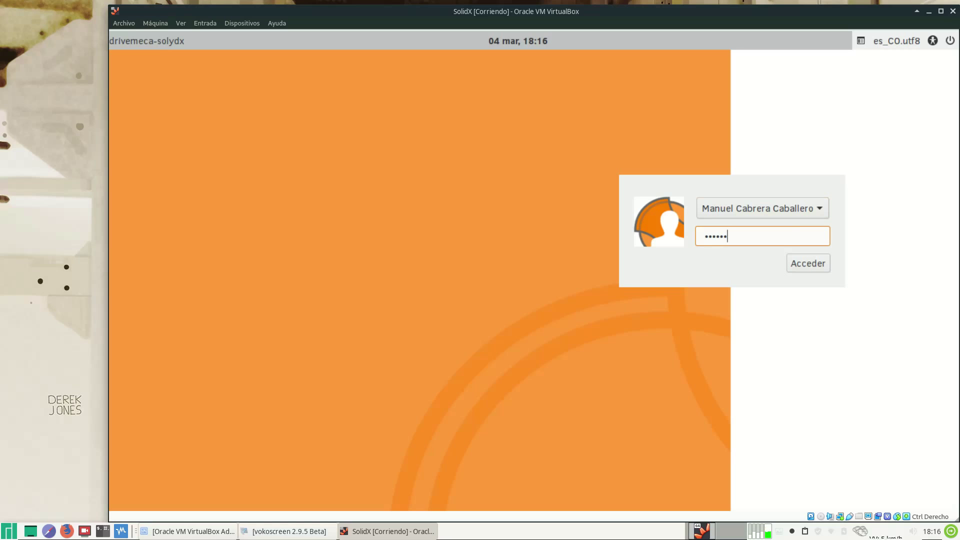
type("•••••")
key("Return")
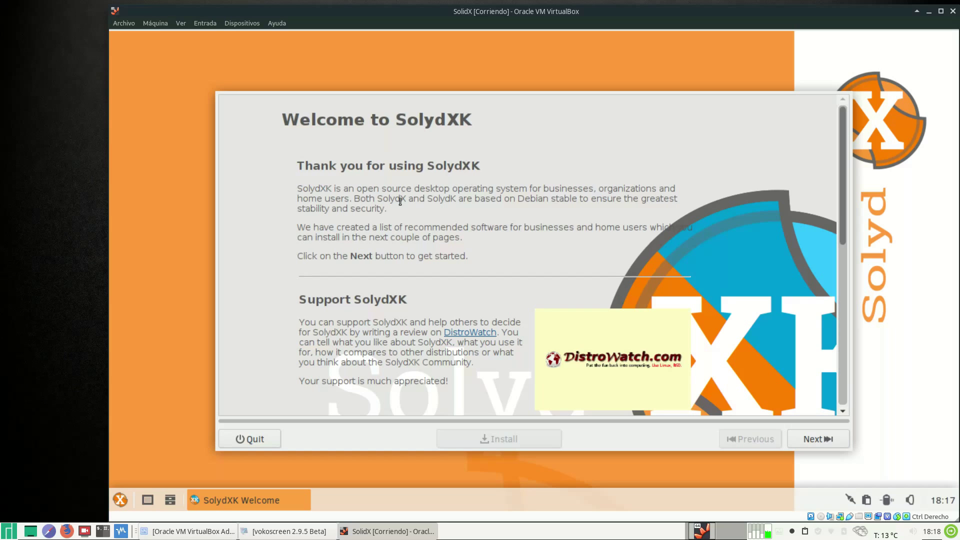
Step: Read through the SolydXK welcome page, then continue to the Multimedia codecs page
scroll(302, 275, "down", 3)
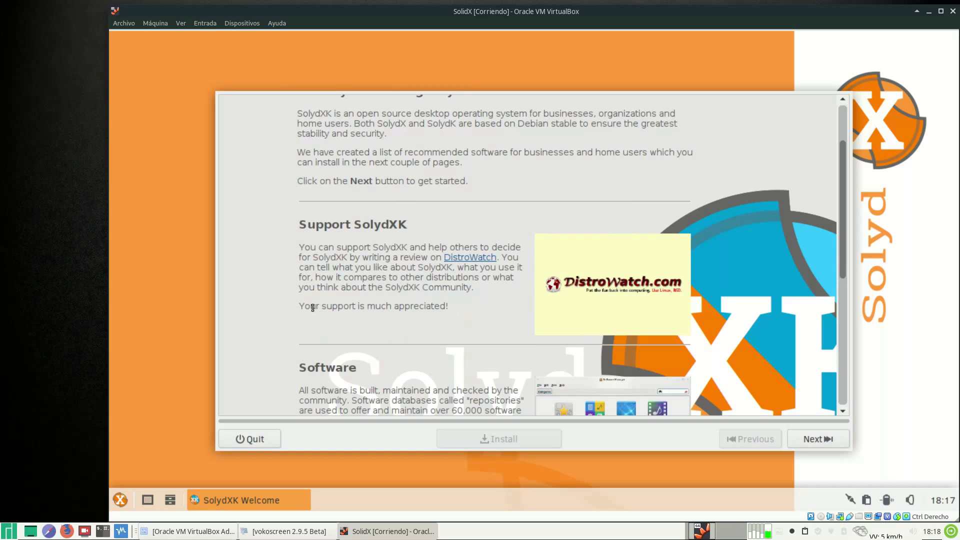
scroll(312, 307, "down", 10)
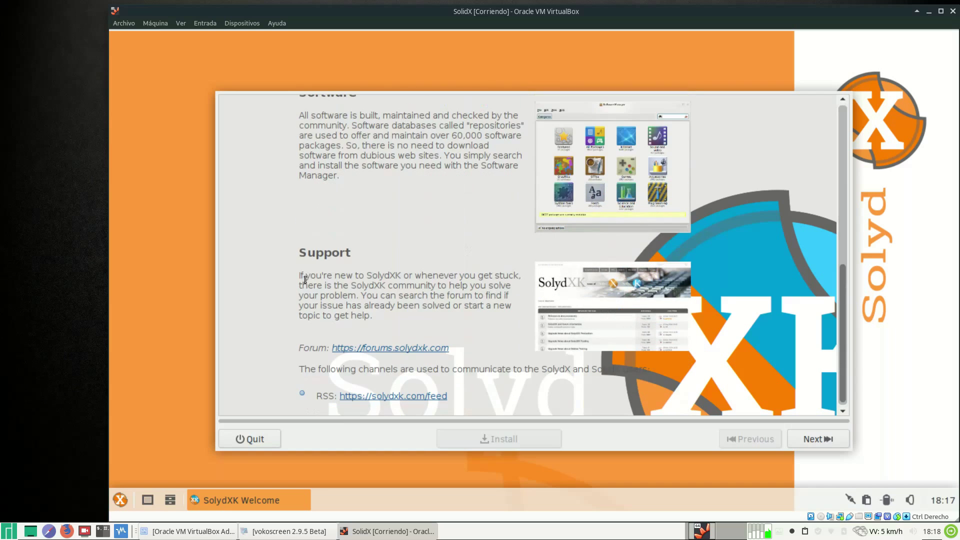
scroll(450, 235, "down", 1)
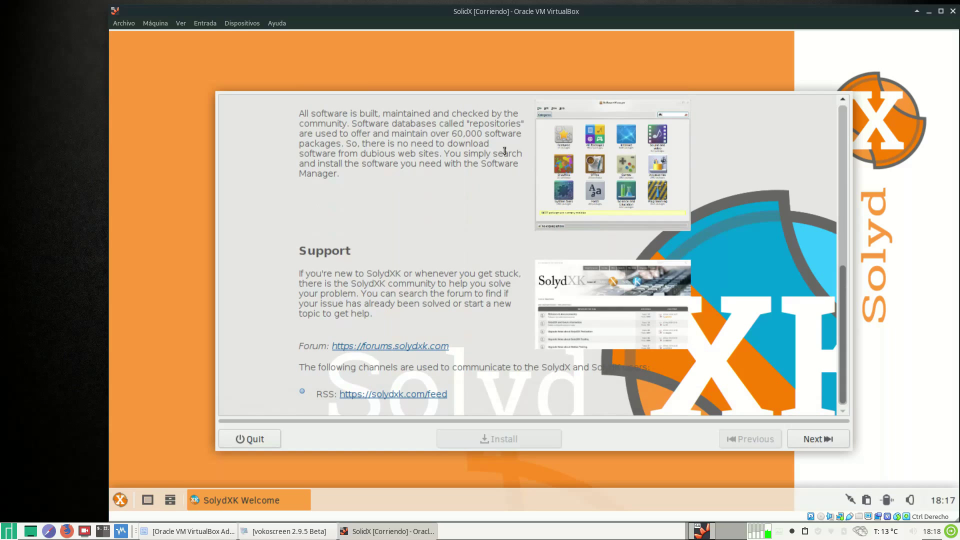
scroll(550, 303, "up", 3)
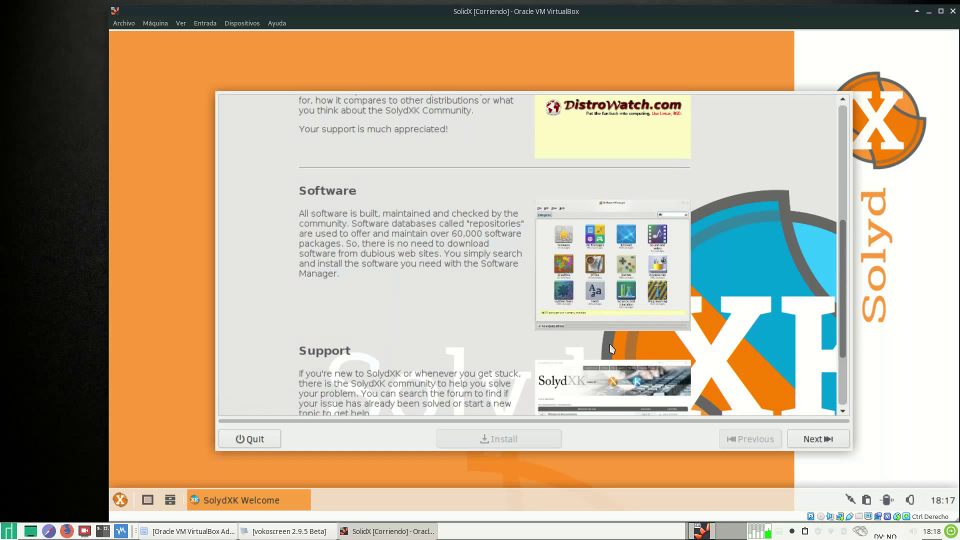
left_click(834, 445)
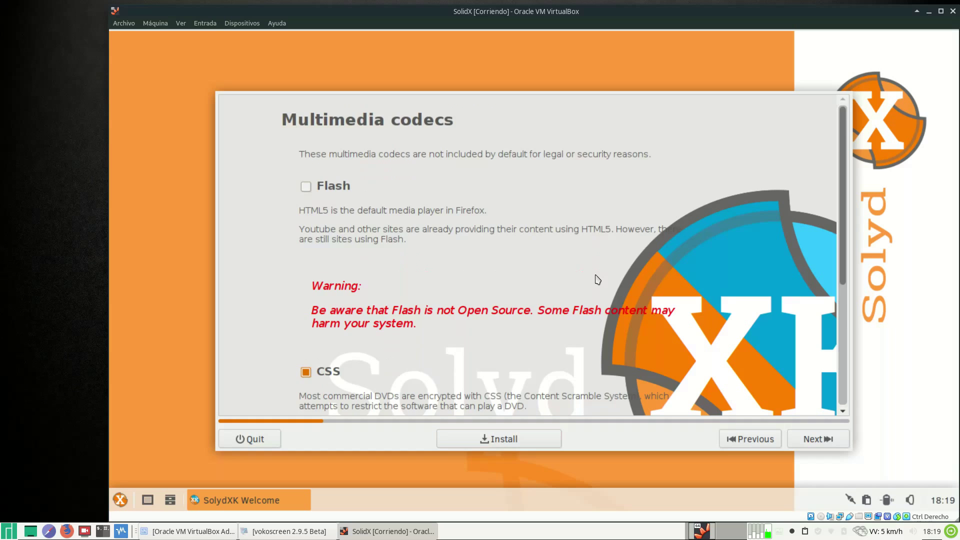
Step: Scroll down to the CSS DVD playback packages and start installing them
scroll(598, 279, "down", 5)
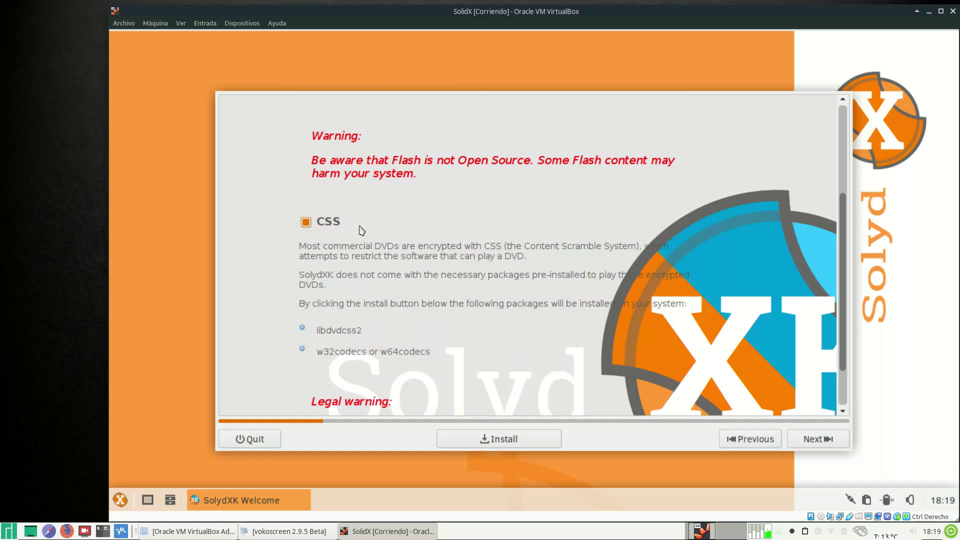
scroll(612, 286, "down", 2)
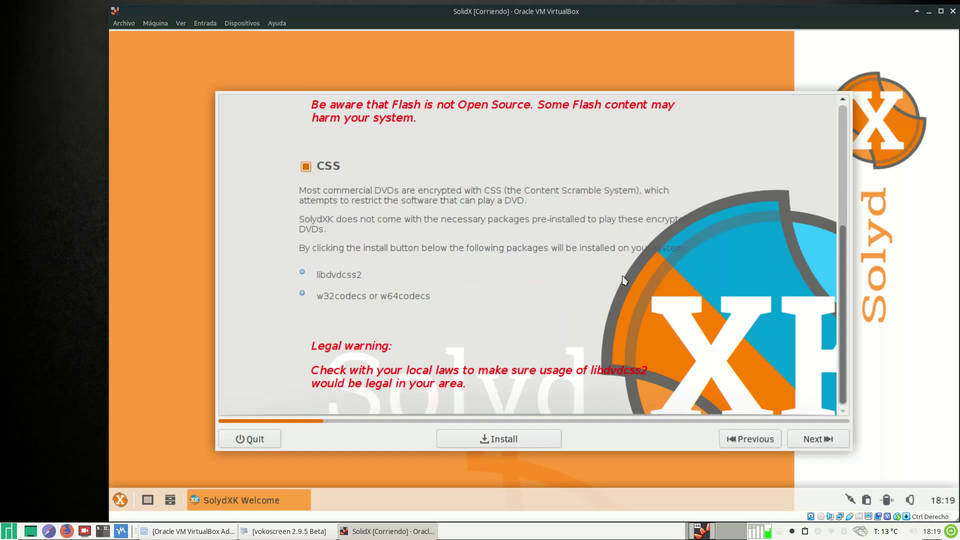
left_click(499, 439)
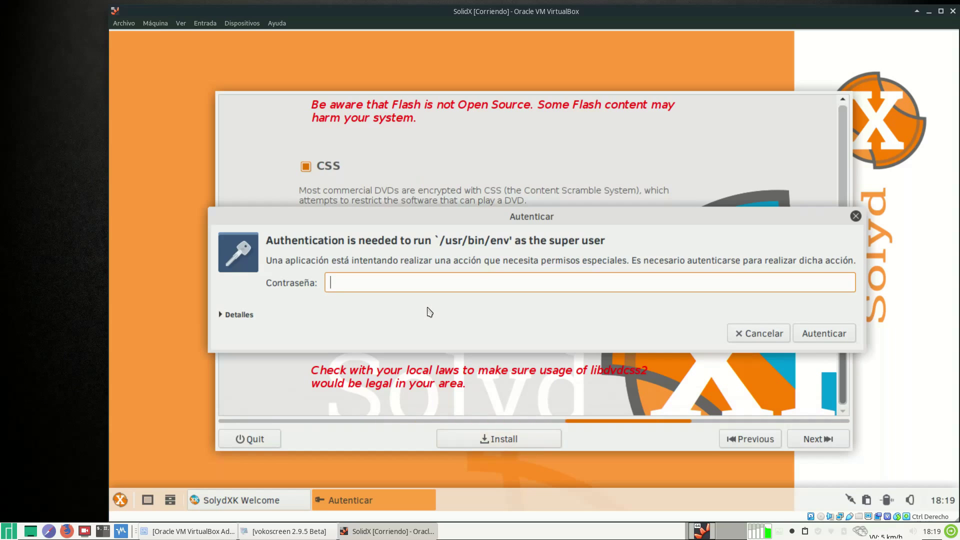
Step: Enter the super user password in the Autenticar dialog to authorize the CSS install
type("***")
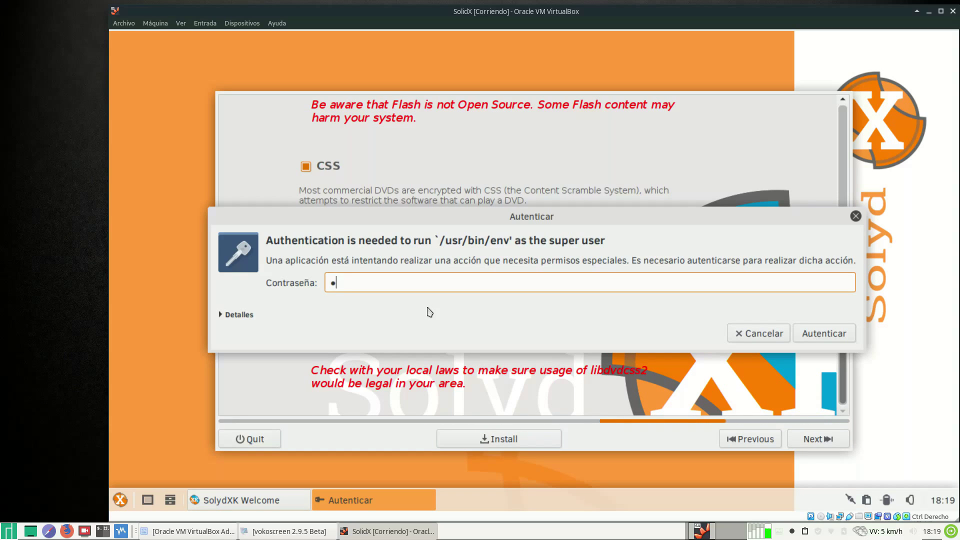
type("******")
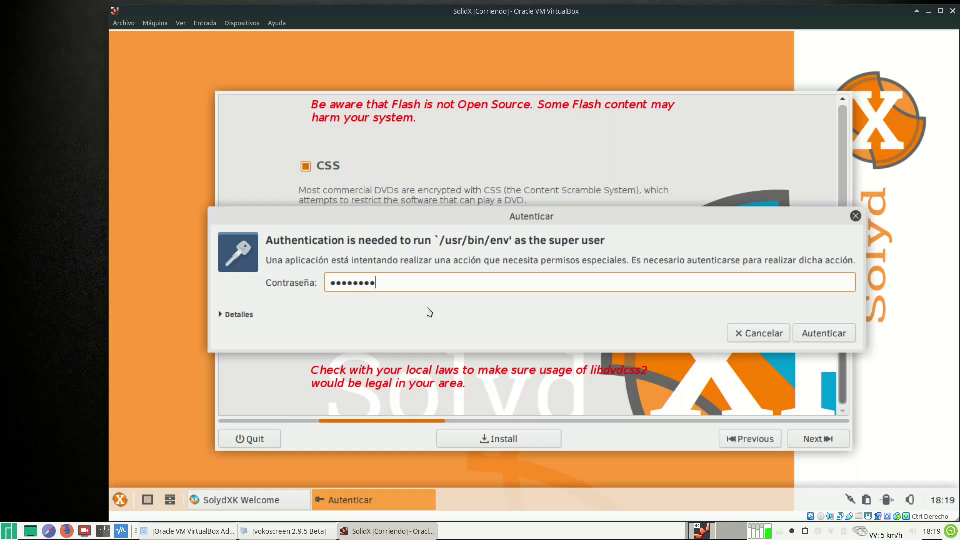
key("Return")
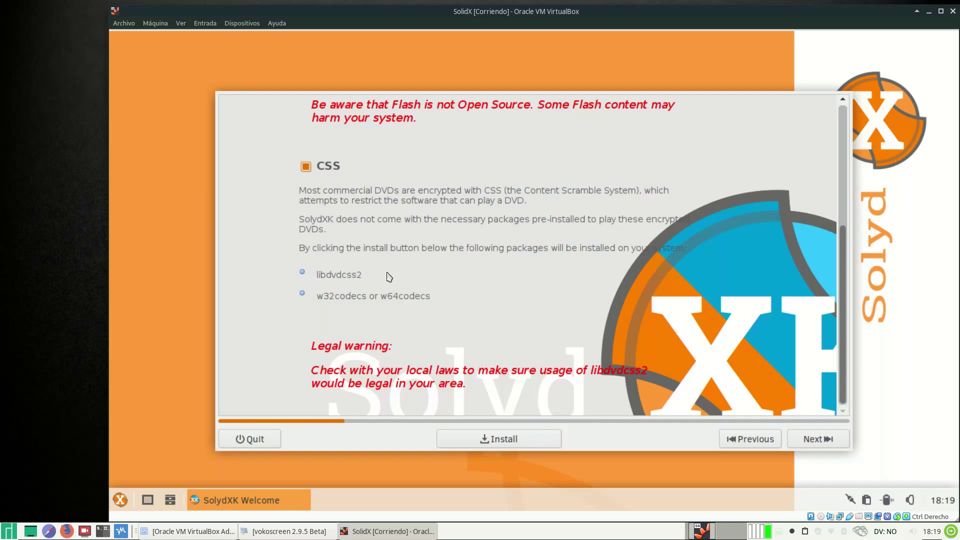
Step: On the Business applications page, untick ProjectLibre and Gnucash
left_click(814, 445)
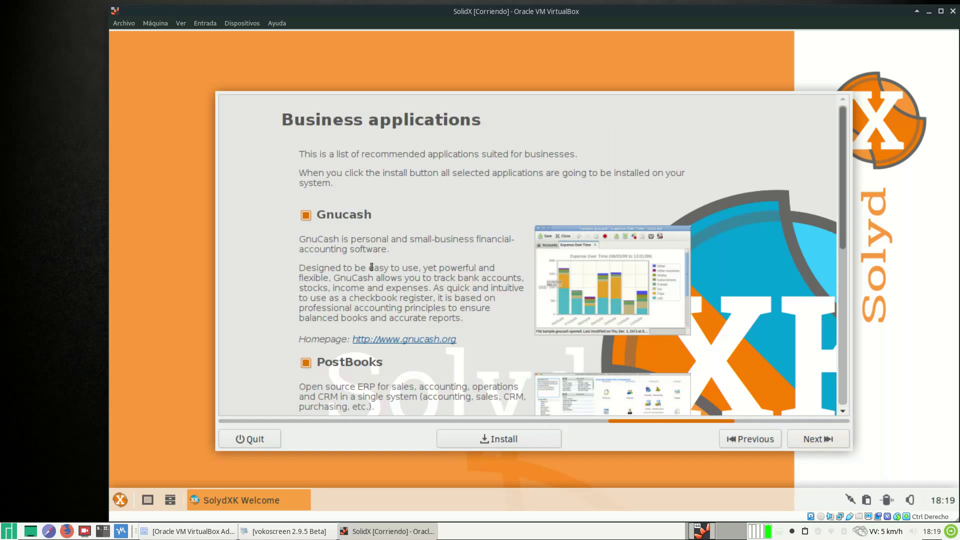
scroll(316, 288, "down", 4)
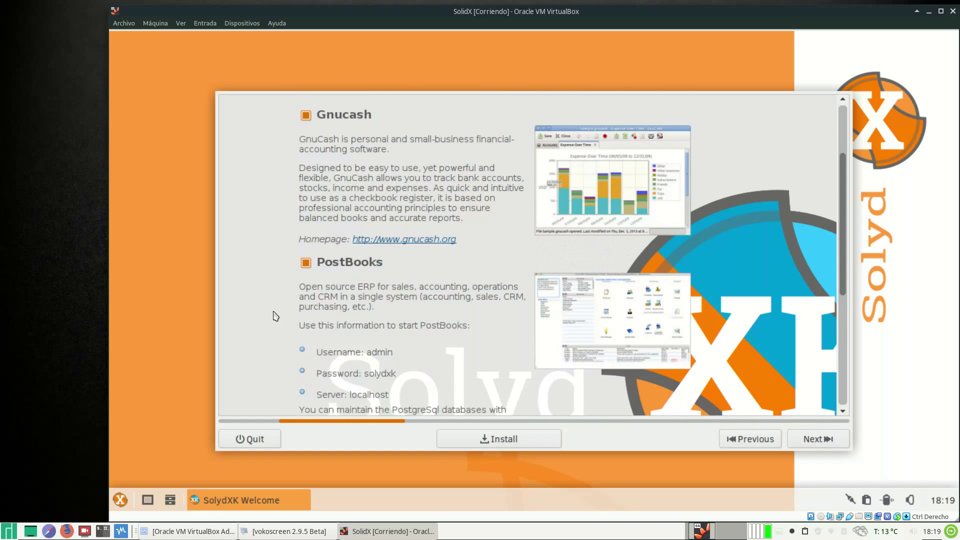
scroll(302, 318, "down", 3)
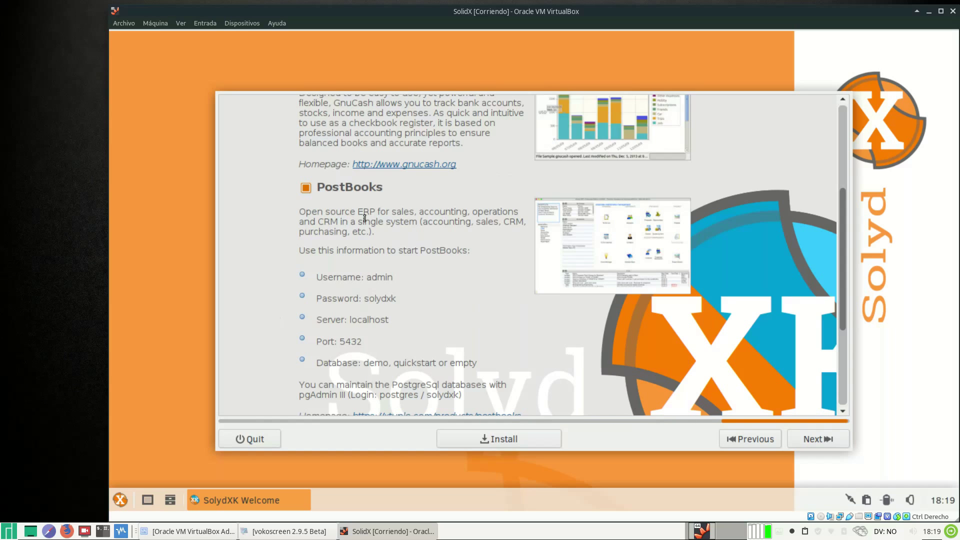
scroll(290, 332, "down", 5)
scroll(290, 331, "down", 1)
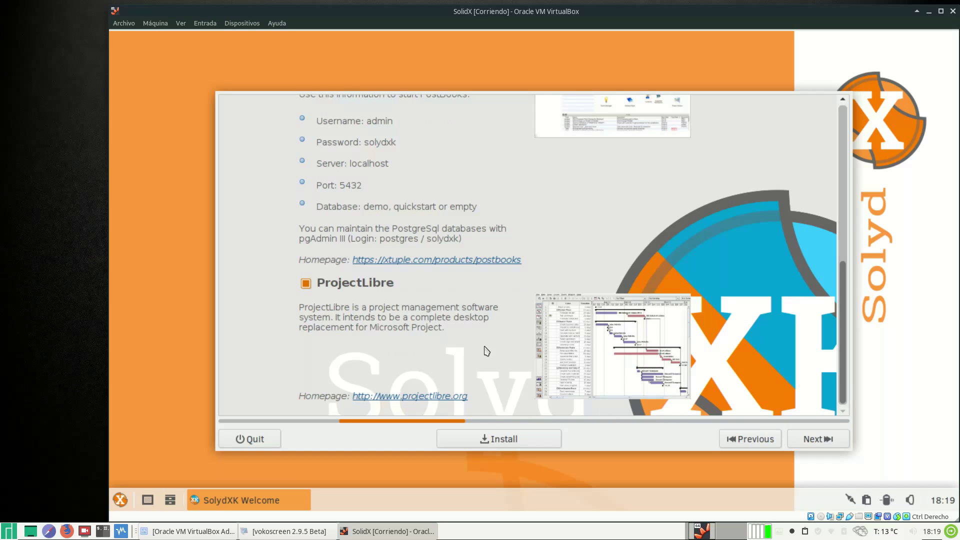
scroll(450, 330, "up", 1)
left_click(305, 308)
scroll(285, 326, "up", 10)
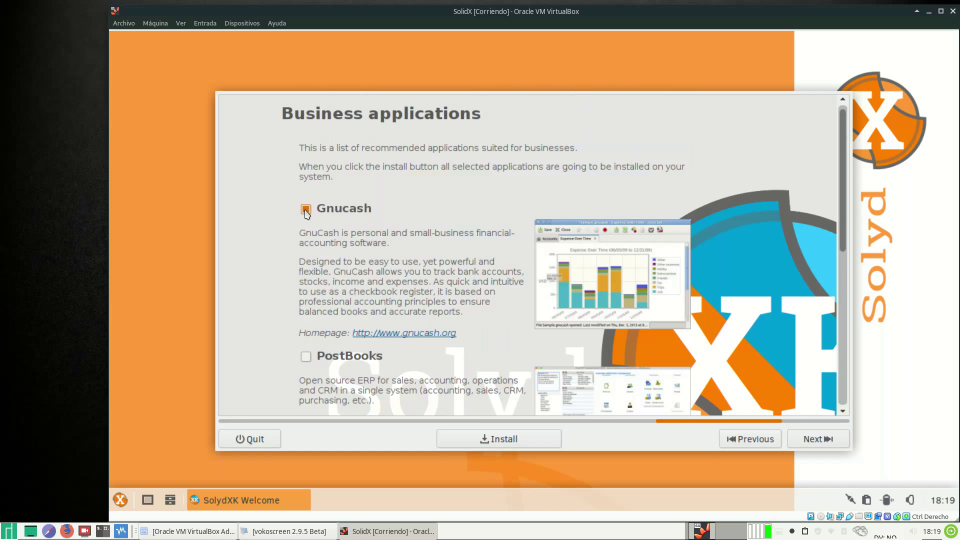
left_click(306, 208)
scroll(292, 285, "down", 10)
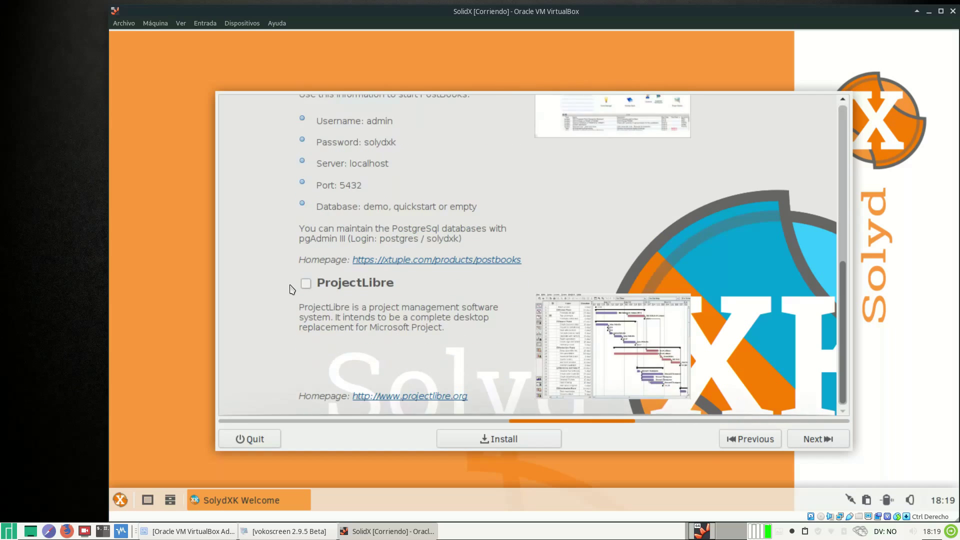
scroll(292, 289, "up", 10)
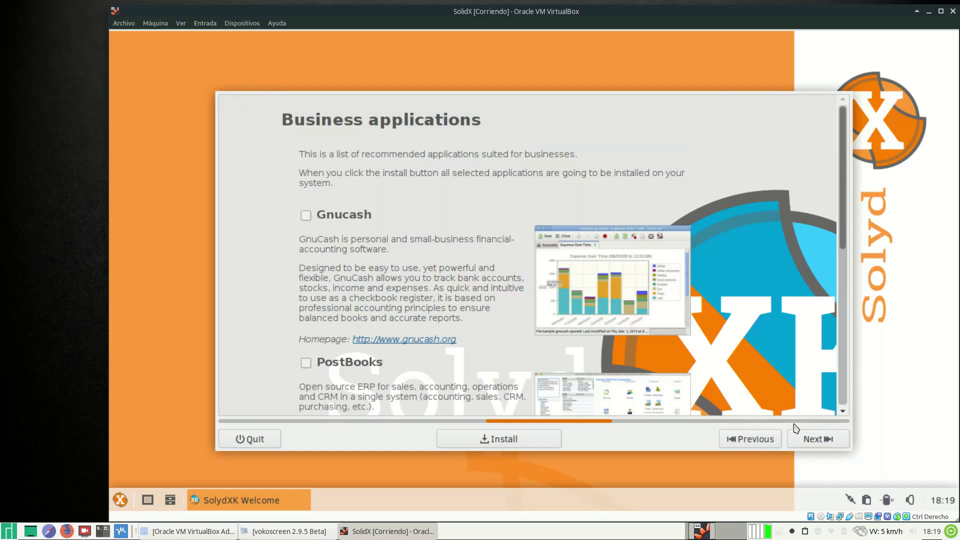
Step: On the Home applications page, untick Gimp, Inkscape, Shotwell / Digikam and Clementine / Amarok
left_click(815, 439)
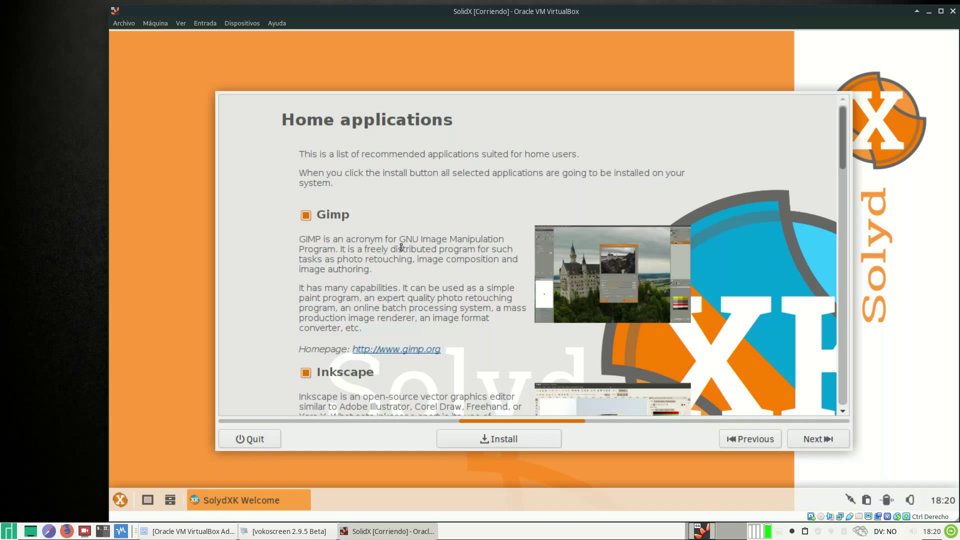
left_click(304, 215)
scroll(292, 276, "down", 5)
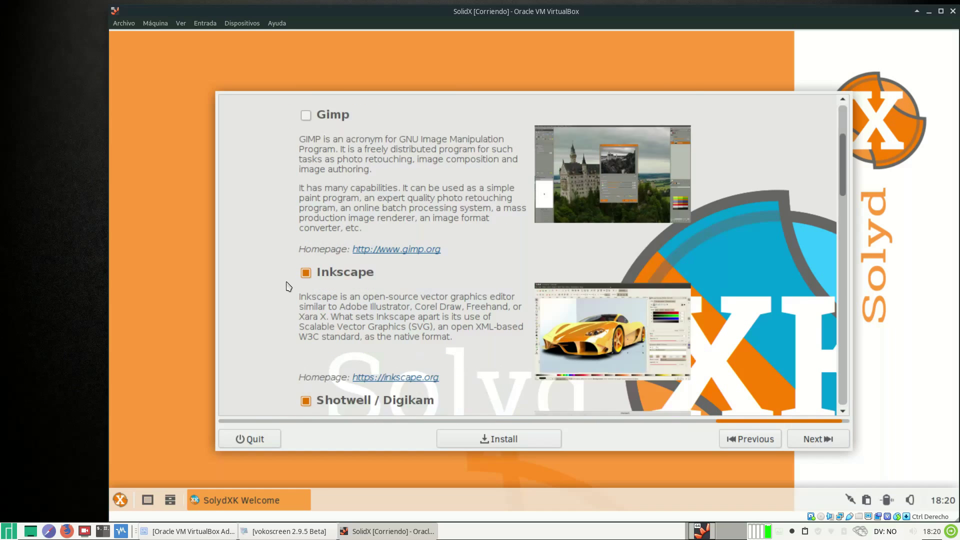
left_click(306, 222)
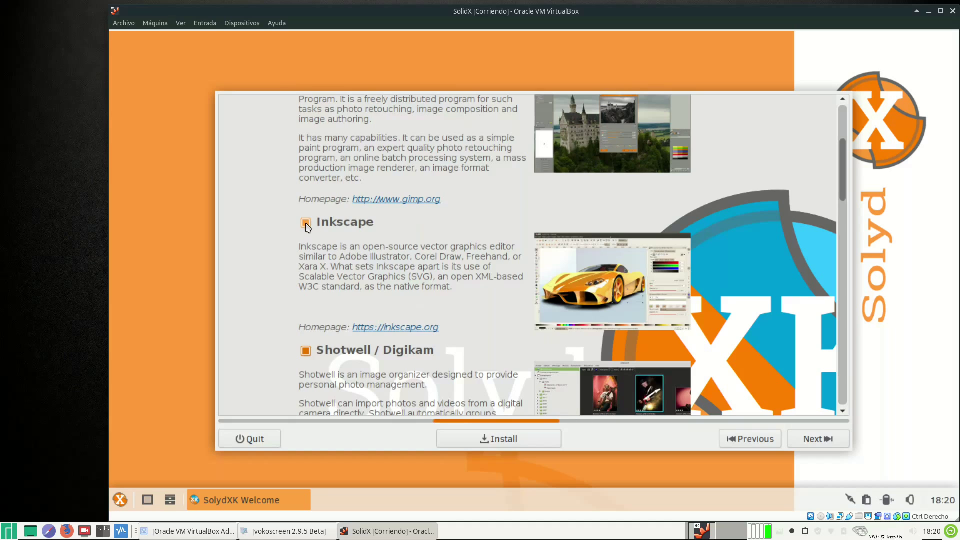
scroll(288, 255, "down", 4)
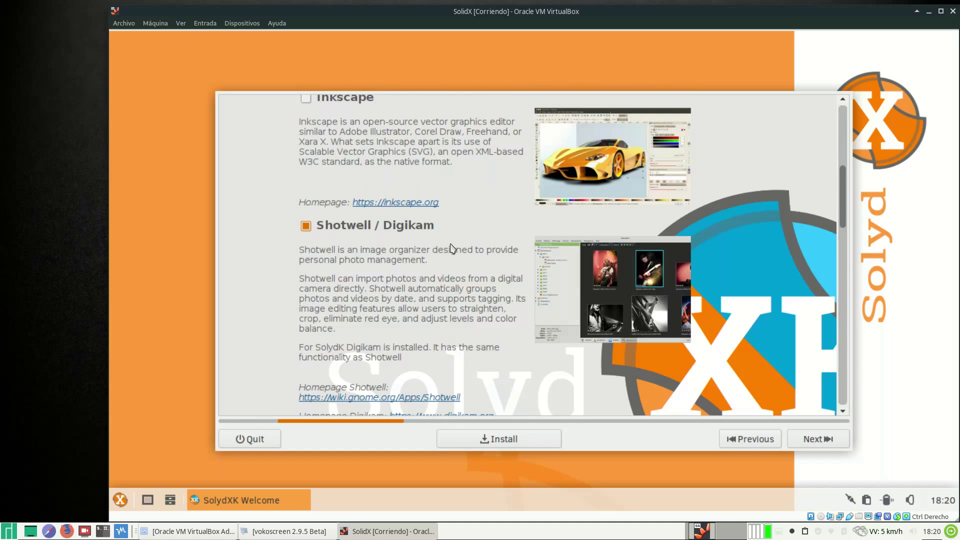
left_click(301, 229)
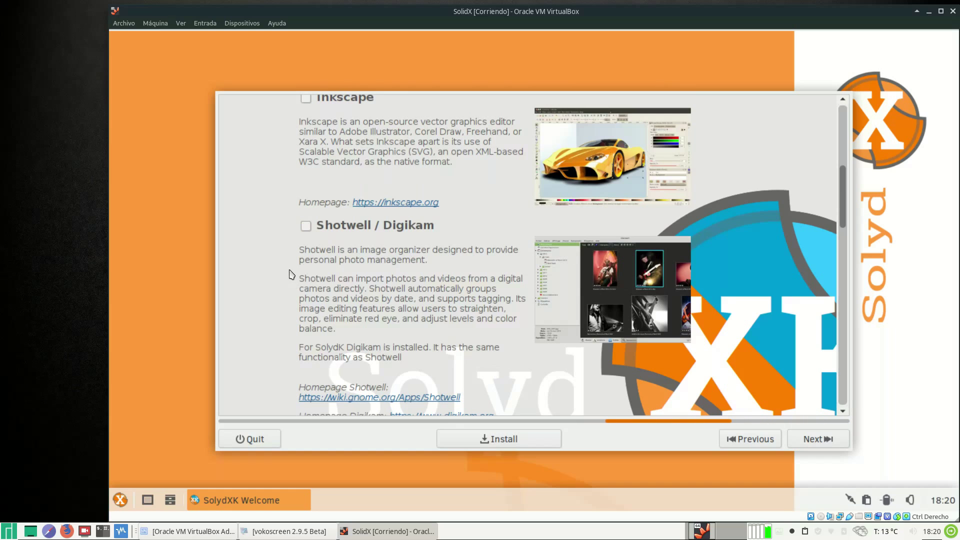
scroll(300, 275, "down", 6)
scroll(291, 274, "down", 4)
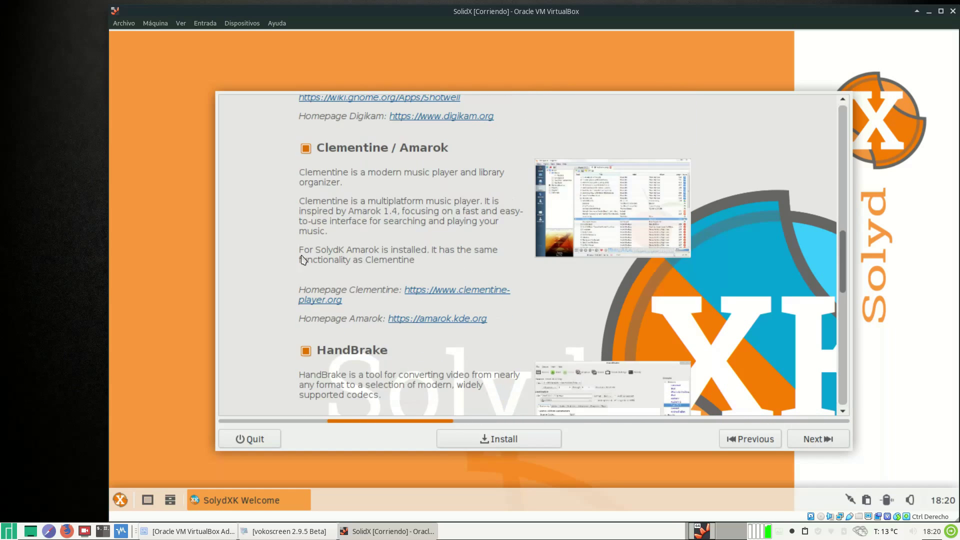
left_click(306, 148)
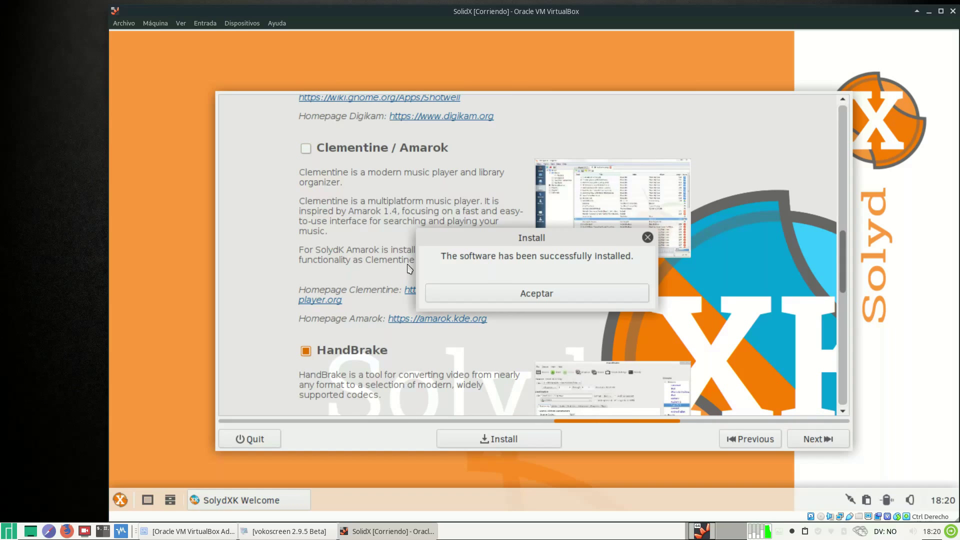
Step: Dismiss the successful installation message and untick Pitivi / Kdenlive
left_click(536, 295)
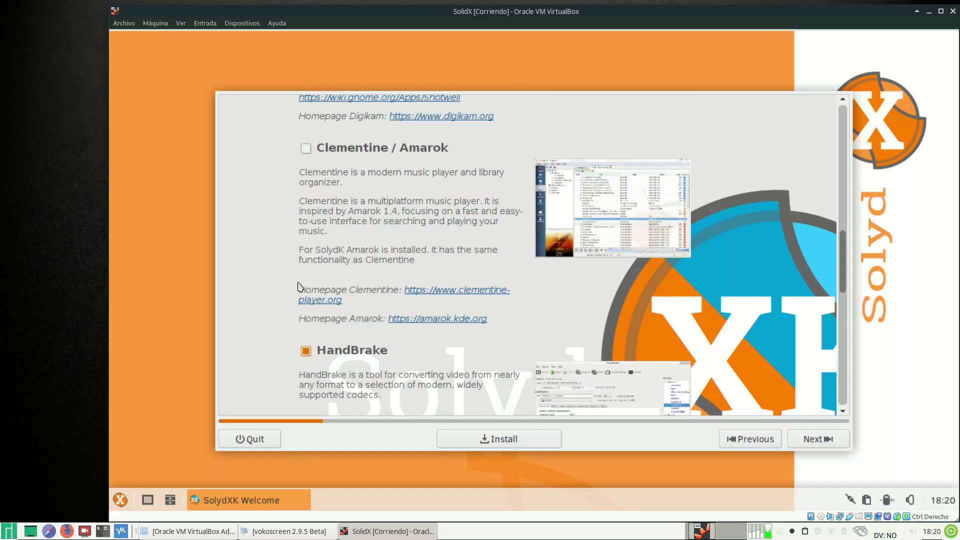
scroll(301, 284, "down", 4)
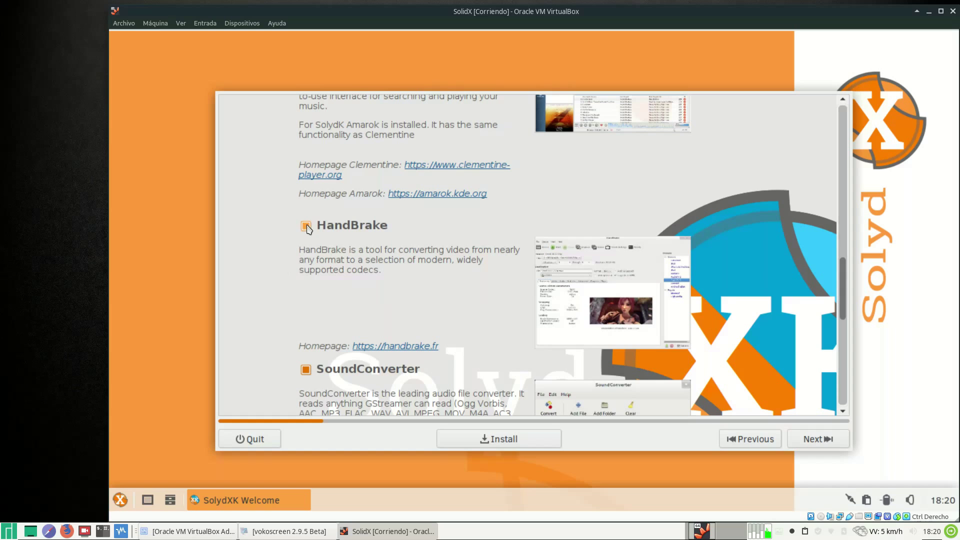
scroll(276, 310, "down", 10)
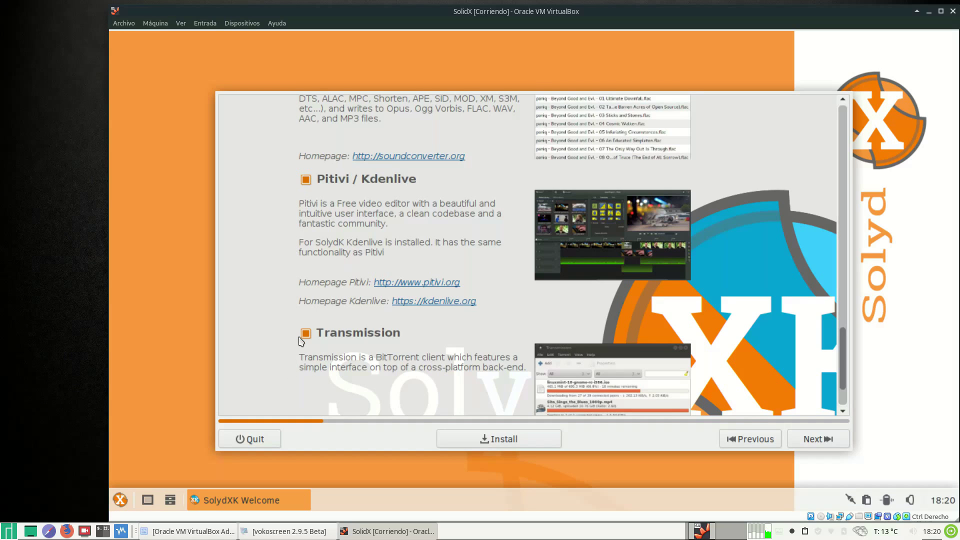
left_click(306, 180)
scroll(292, 348, "down", 2)
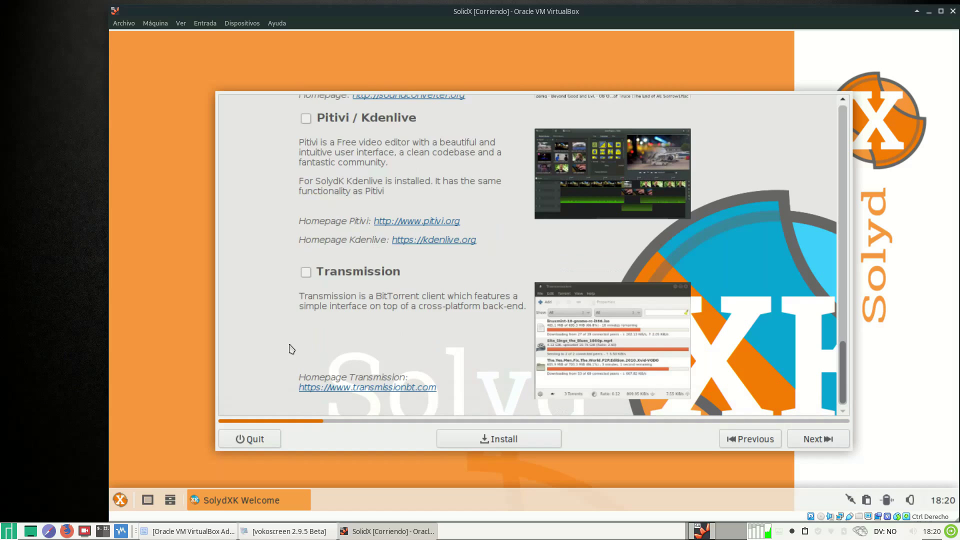
scroll(292, 349, "up", 8)
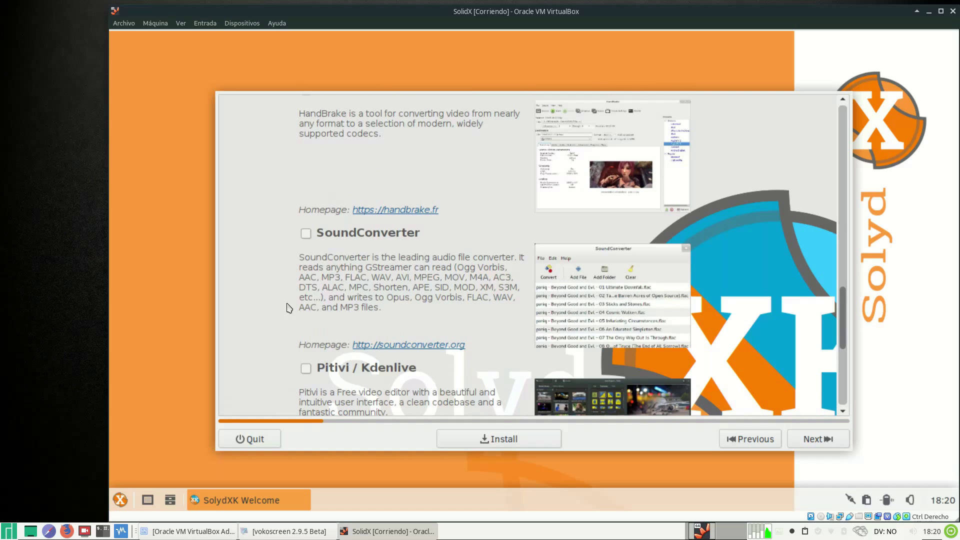
scroll(289, 308, "down", 5)
scroll(289, 307, "up", 8)
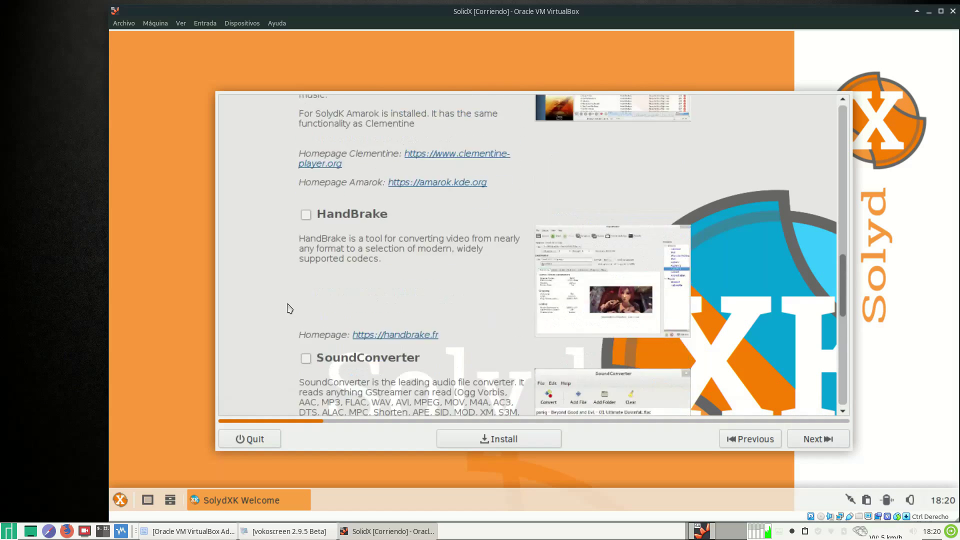
scroll(289, 307, "up", 12)
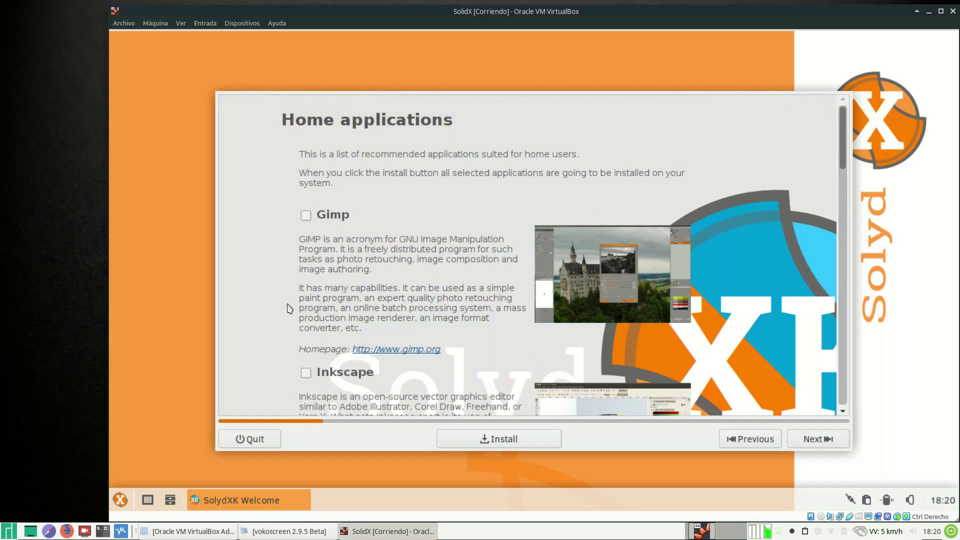
scroll(289, 308, "down", 15)
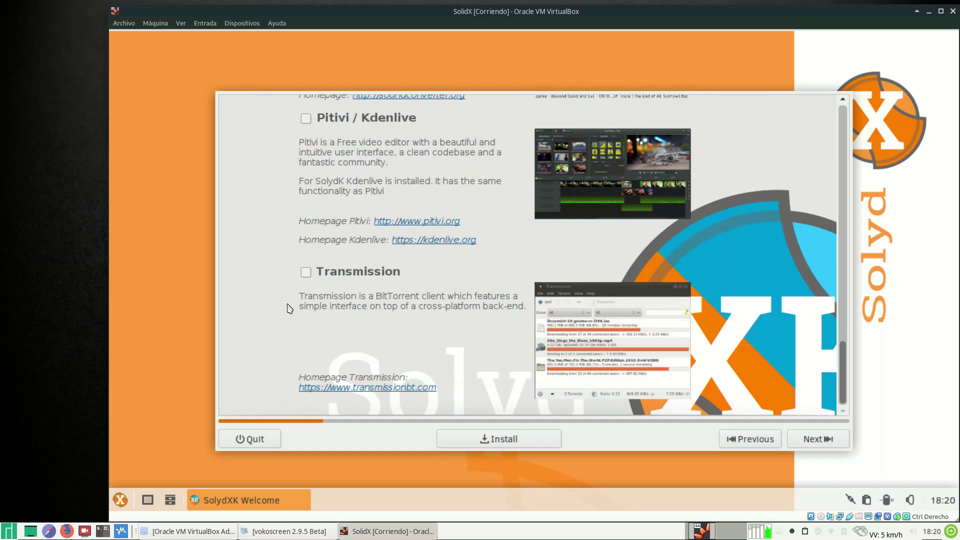
Step: Scroll through System applications with Gparted, VirtualBox and FileZilla unticked, then go to Games
left_click(815, 438)
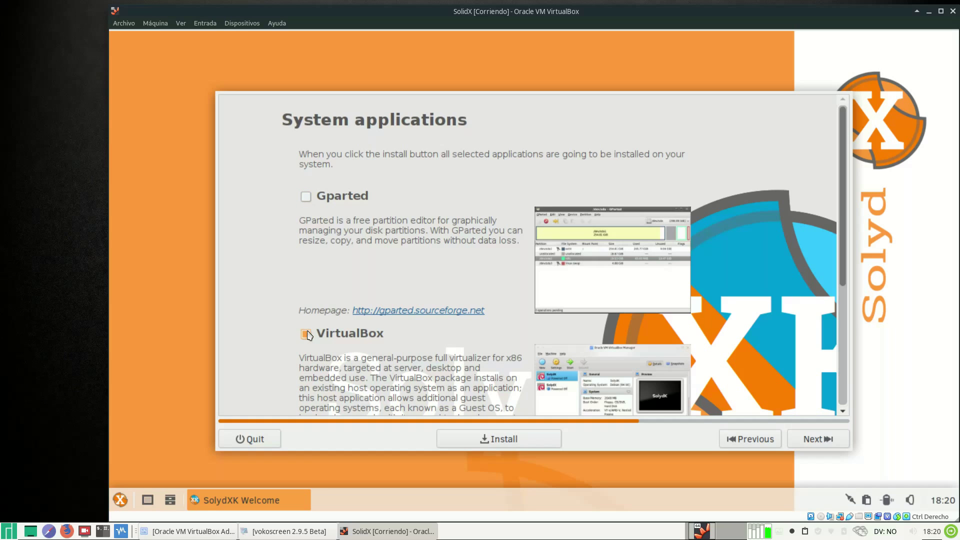
scroll(433, 304, "down", 5)
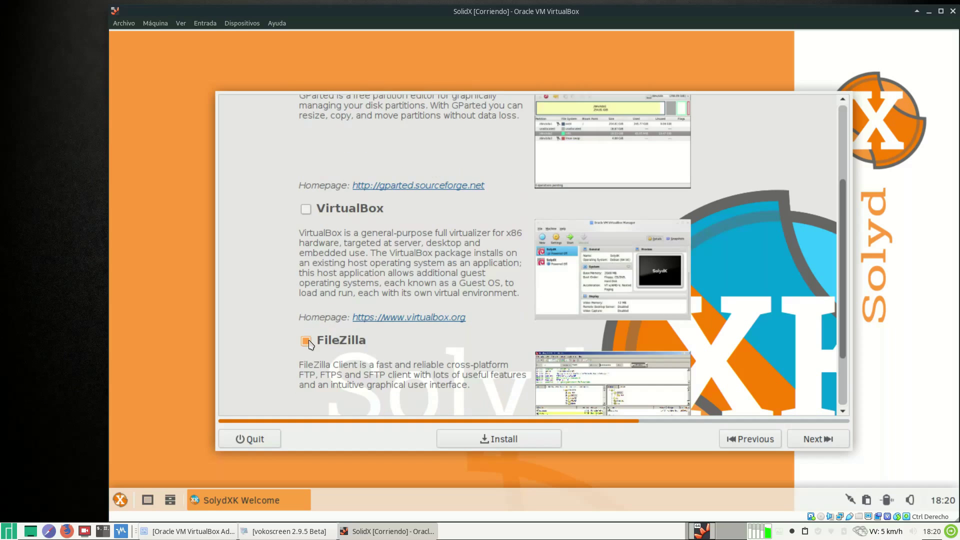
scroll(292, 354, "down", 3)
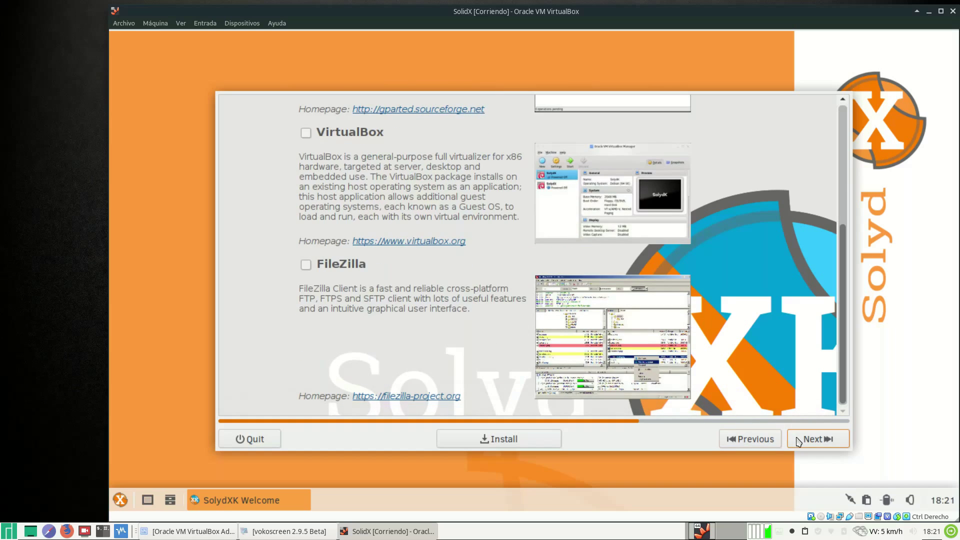
left_click(811, 438)
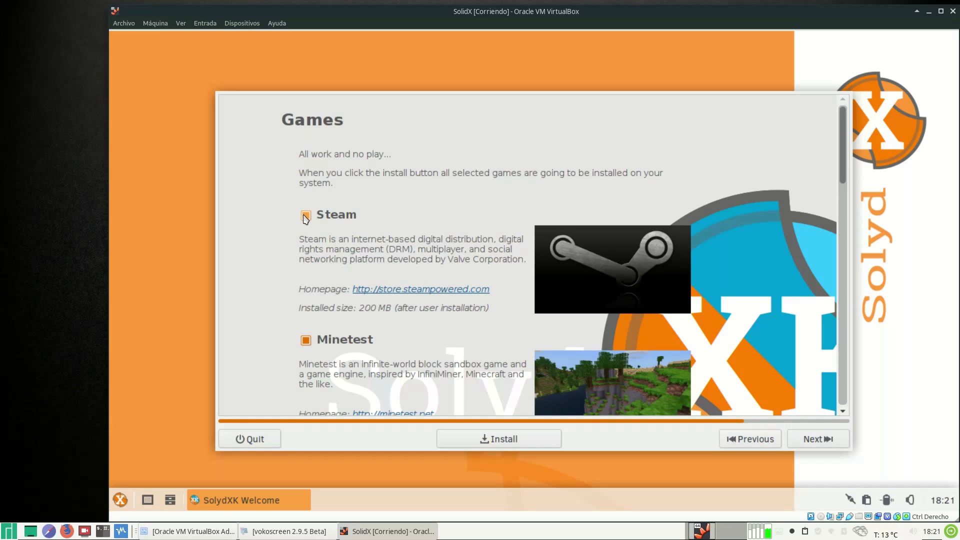
Step: Untick The Battle for Wesnoth and Super Tux Kart on the Games page, then continue to PlayOnLinux
scroll(298, 250, "down", 3)
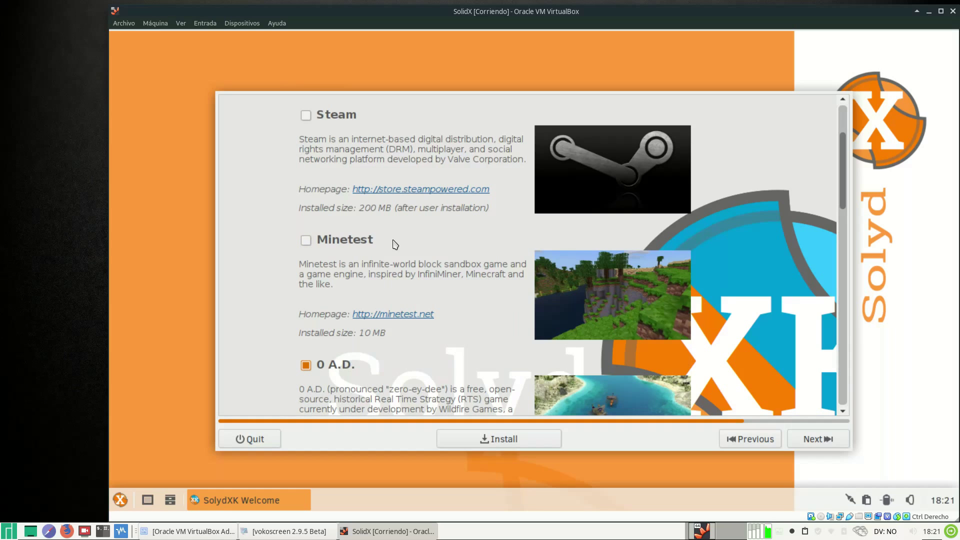
scroll(276, 360, "down", 5)
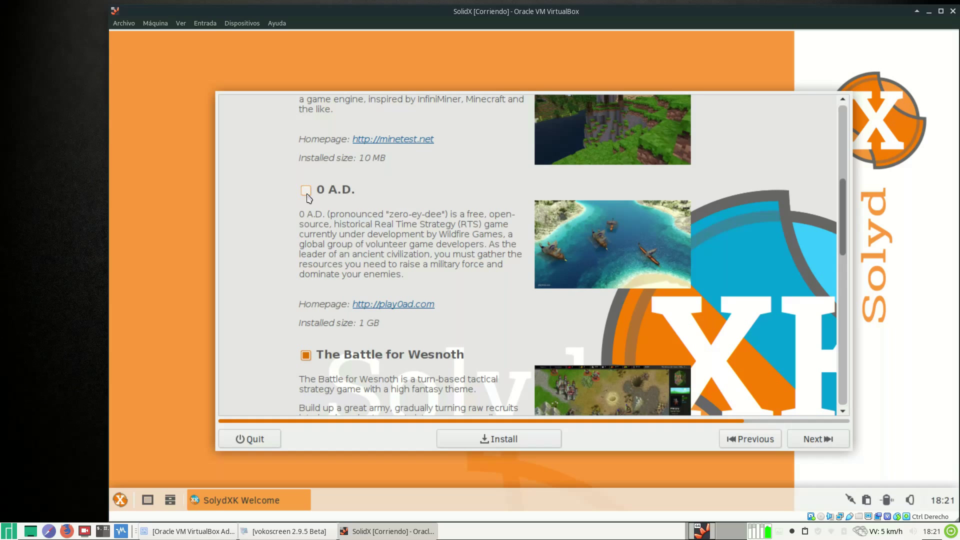
scroll(300, 272, "up", 4)
scroll(300, 272, "down", 4)
scroll(293, 275, "down", 4)
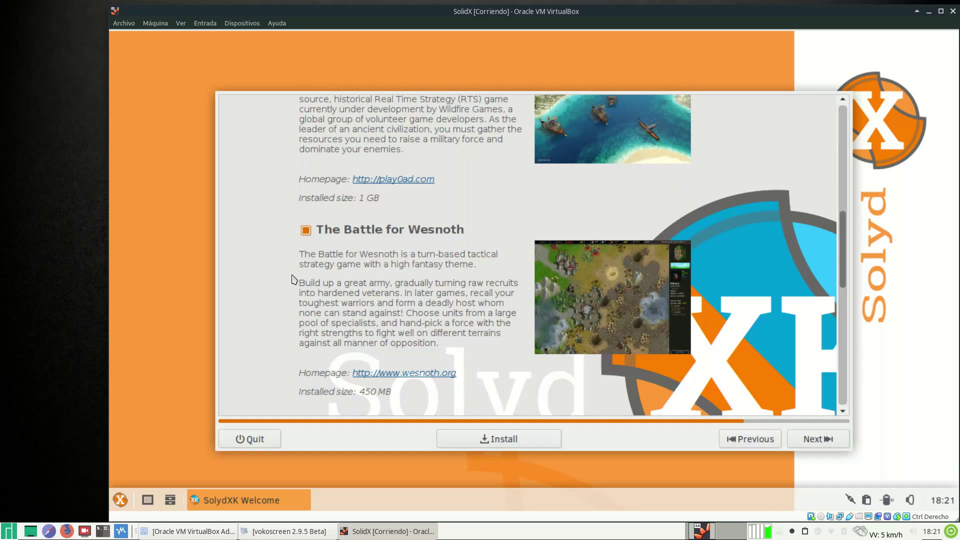
left_click(305, 230)
scroll(274, 281, "down", 6)
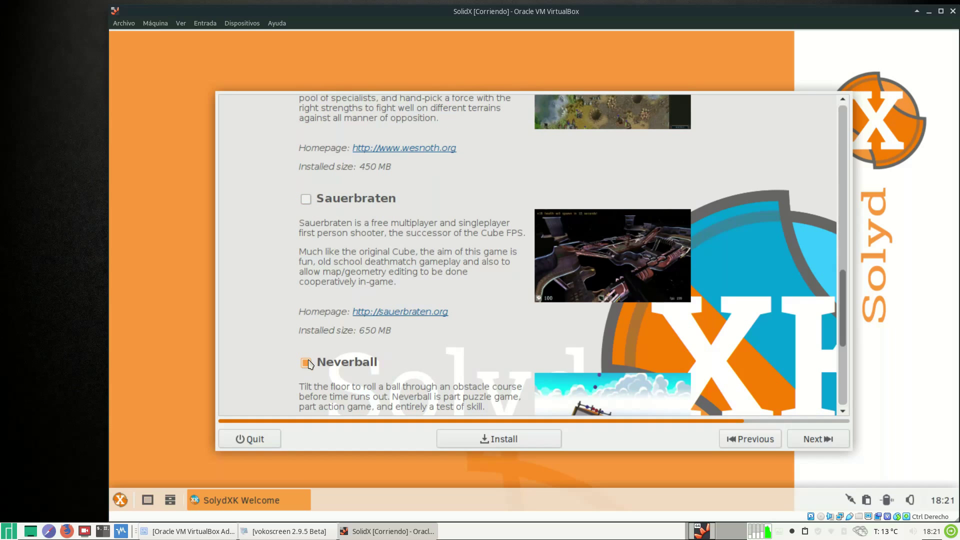
scroll(280, 323, "down", 6)
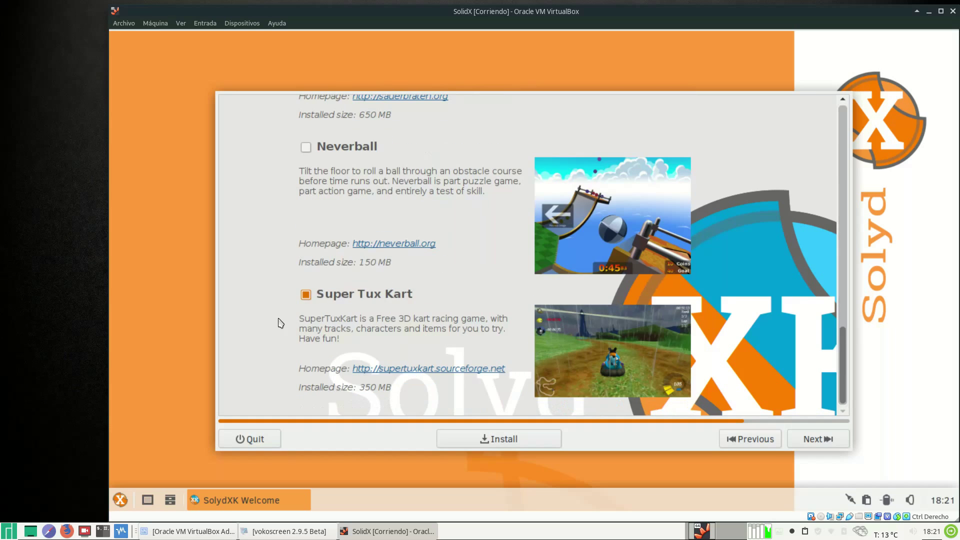
left_click(306, 294)
left_click(802, 448)
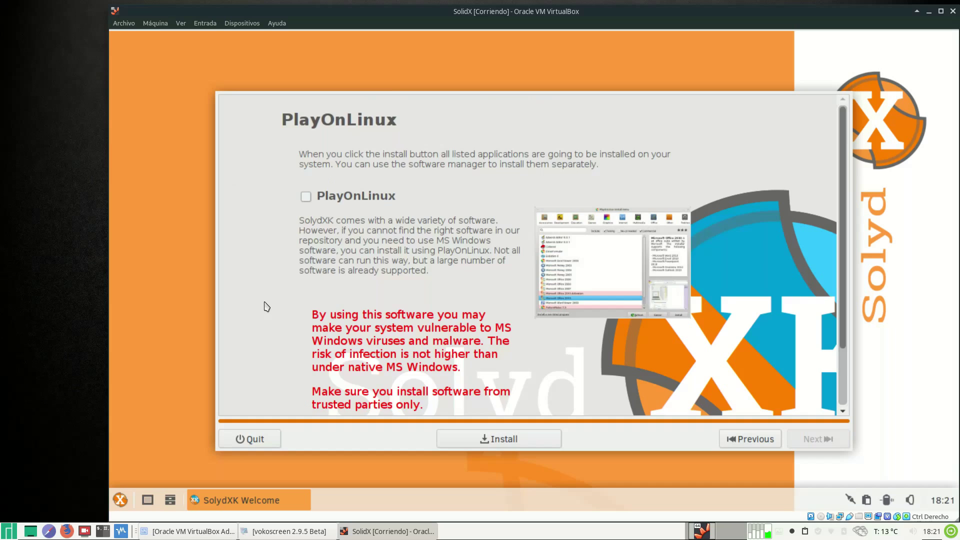
Step: Leave PlayOnLinux unticked and quit the SolydXK Welcome guide
scroll(265, 306, "down", 3)
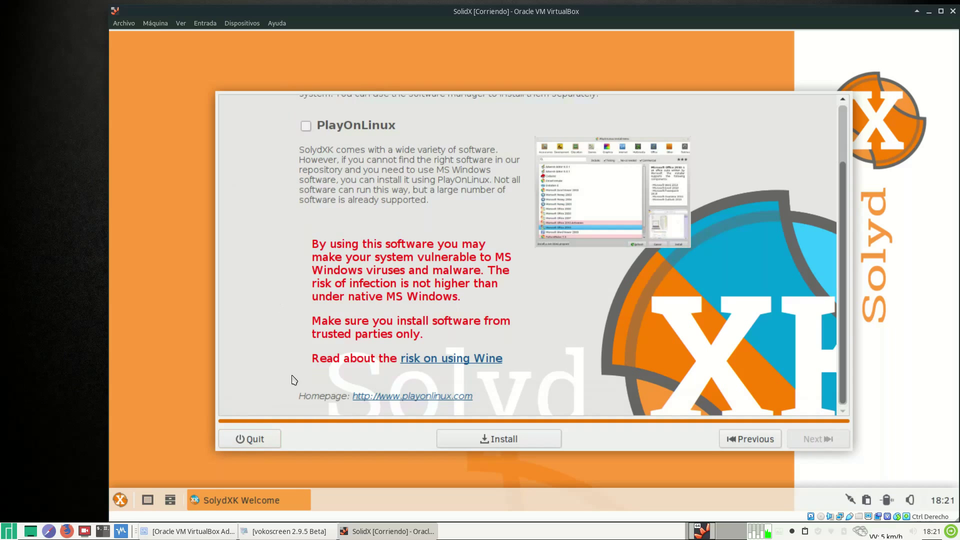
left_click(255, 440)
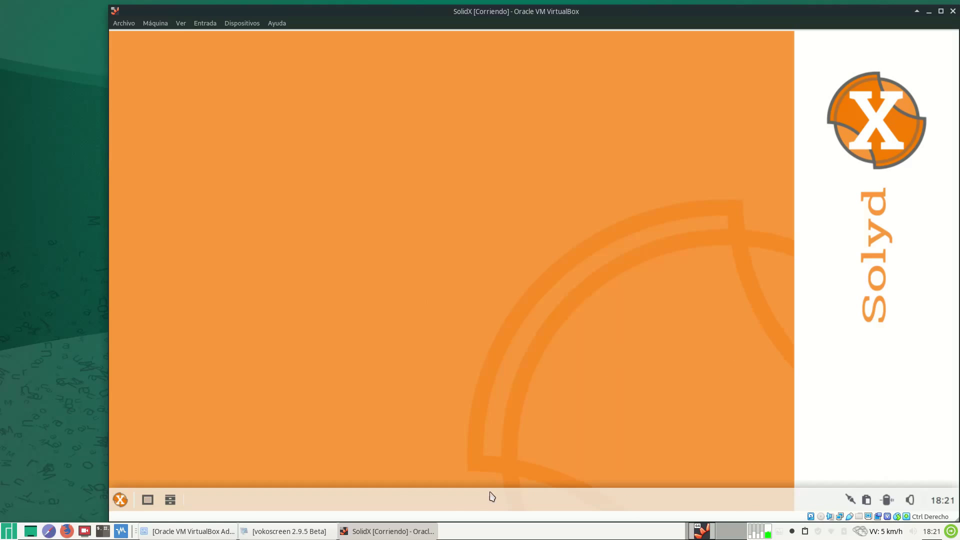
Step: Check the month calendar from the panel clock, then bring up the network menu with Conexiones VPN
left_click(942, 500)
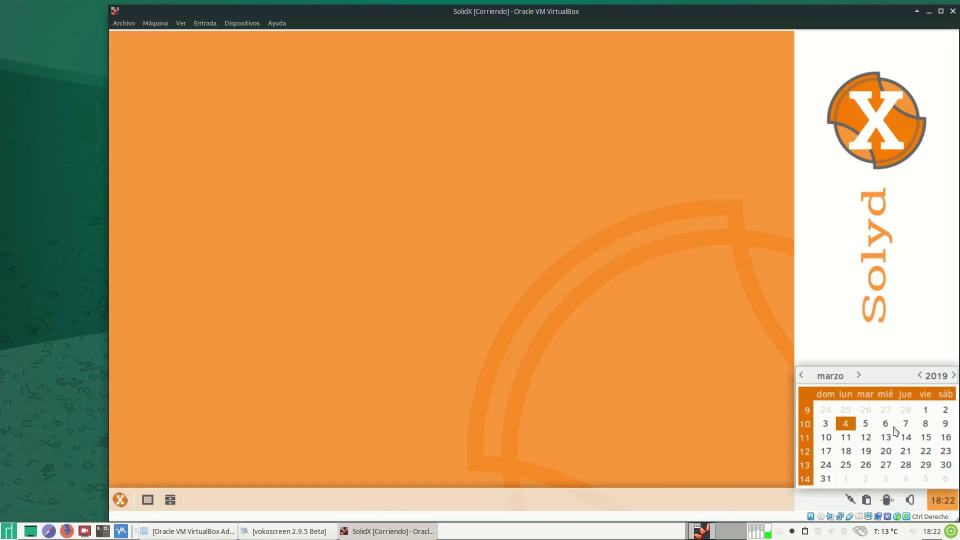
left_click(709, 379)
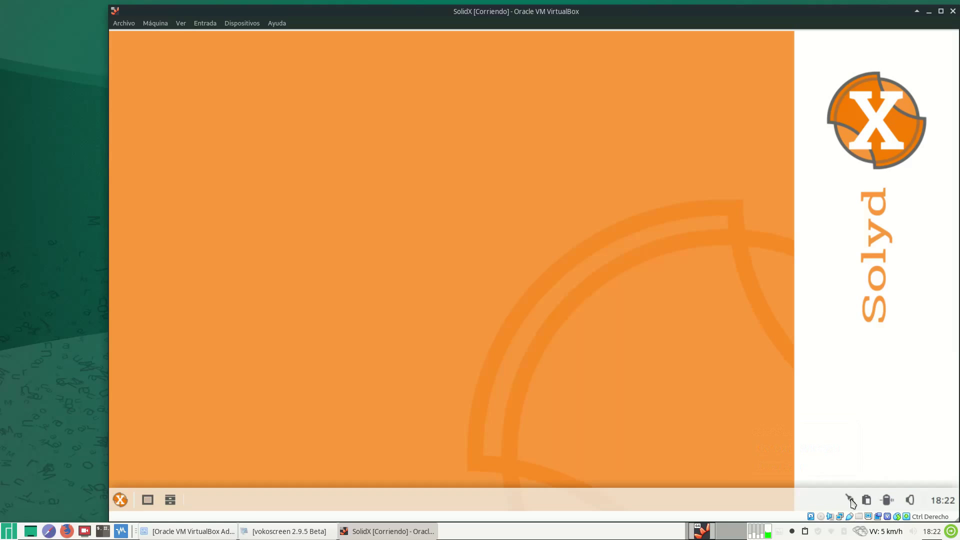
mouse_move(814, 481)
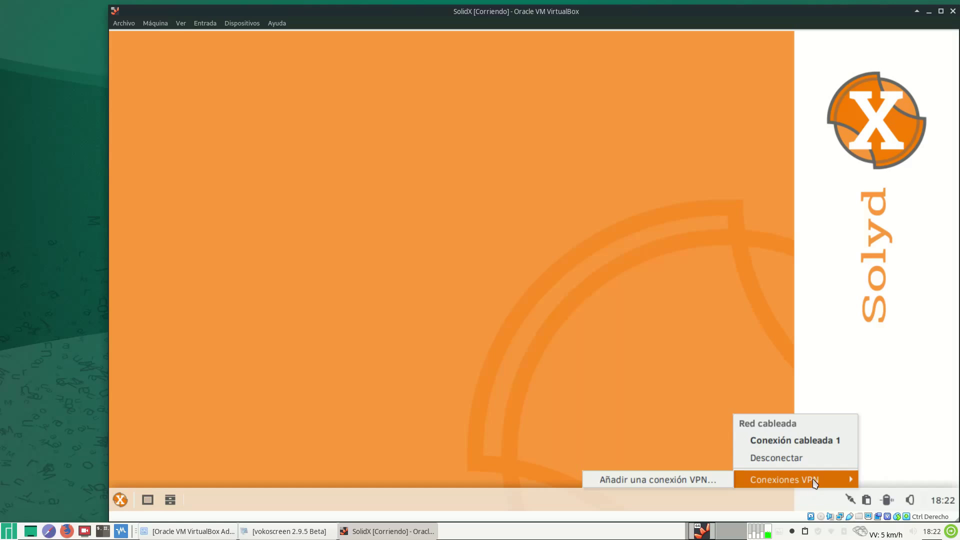
Step: Connect to Conexión cableada 1 and choose 'No mostrar este mensaje de nuevo' for its notice
left_click(796, 441)
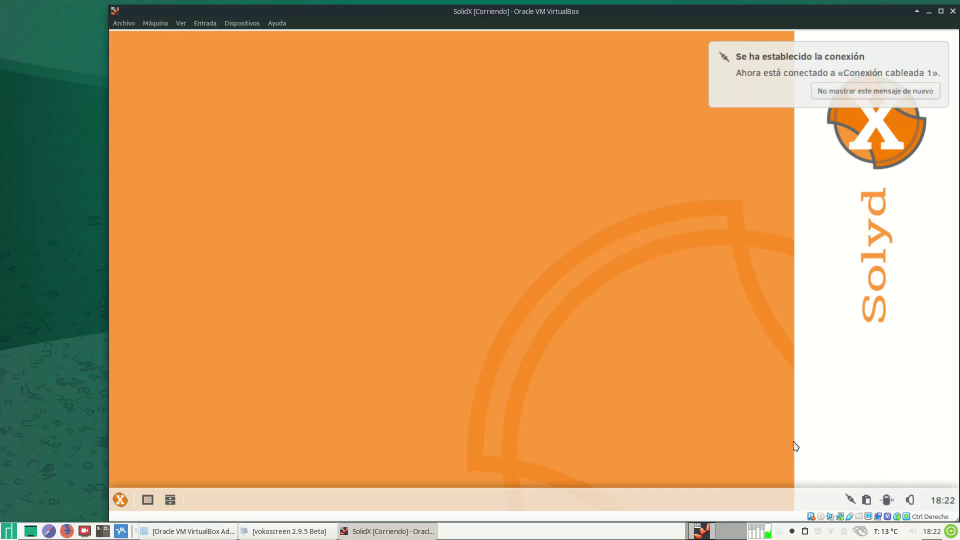
left_click(909, 93)
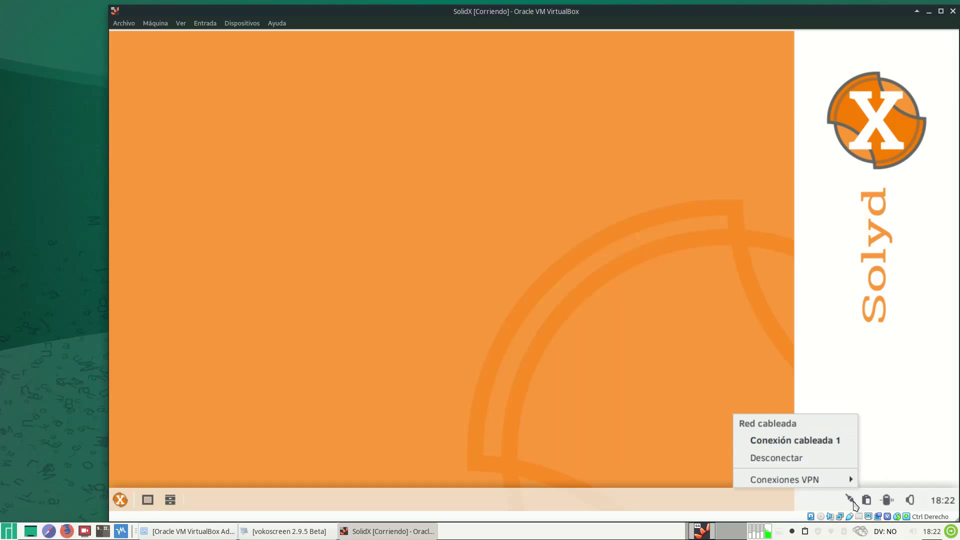
left_click(564, 395)
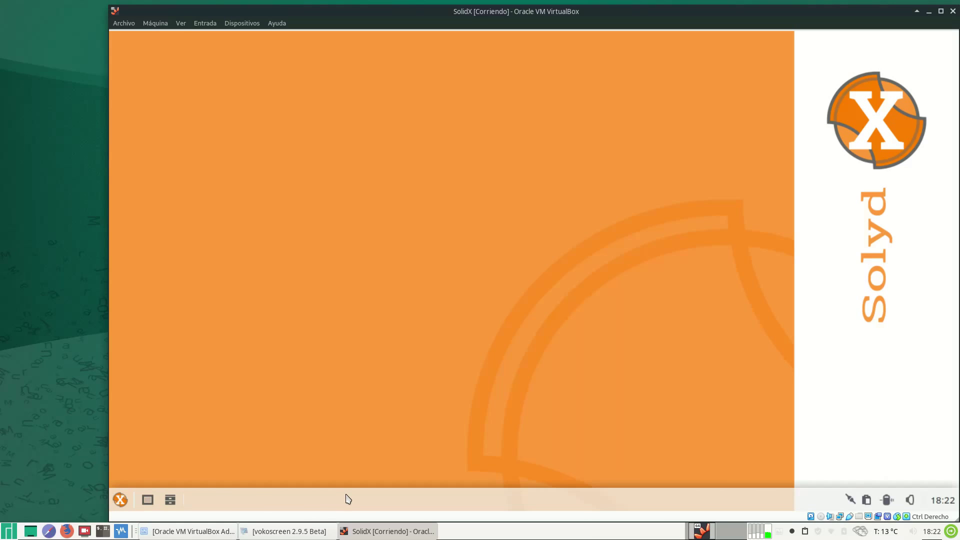
left_click(170, 500)
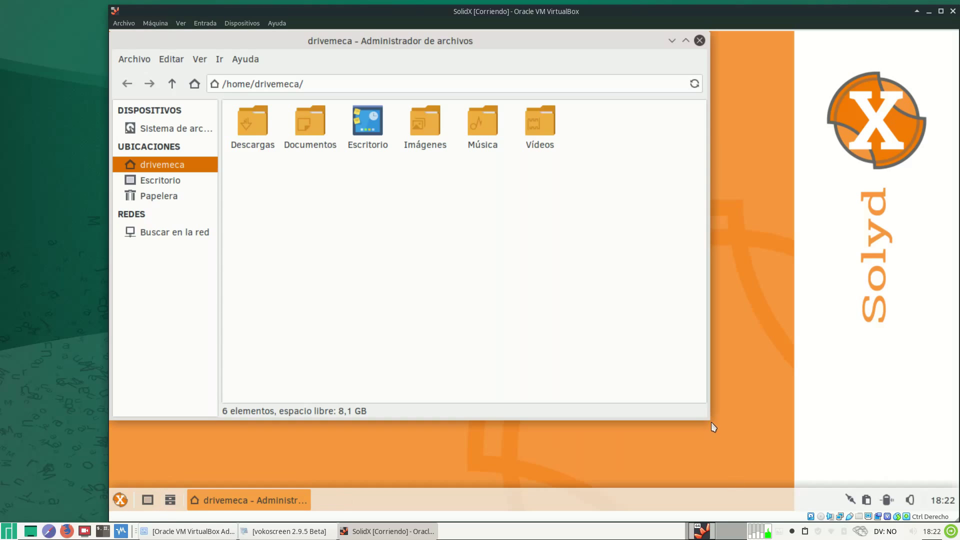
left_click_drag(702, 411, 802, 440)
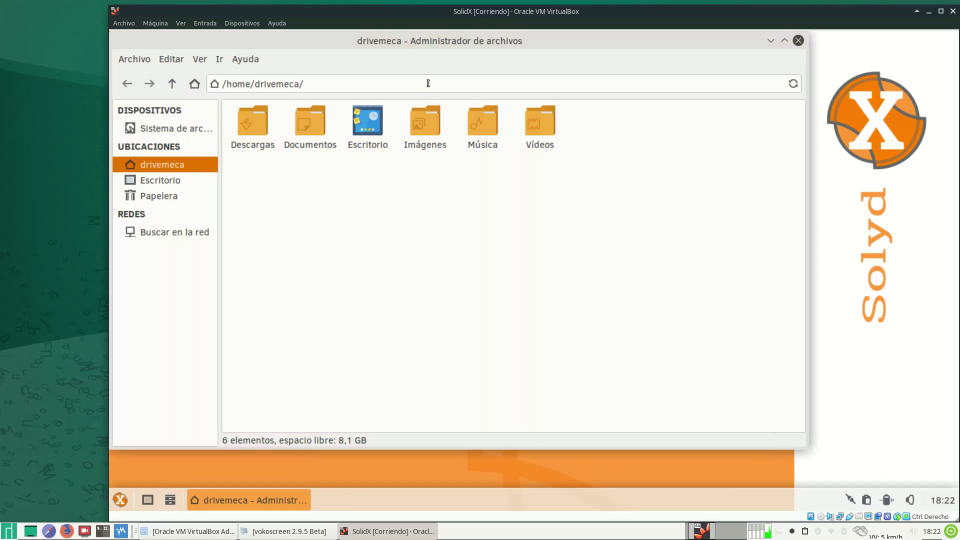
left_click_drag(401, 48, 454, 77)
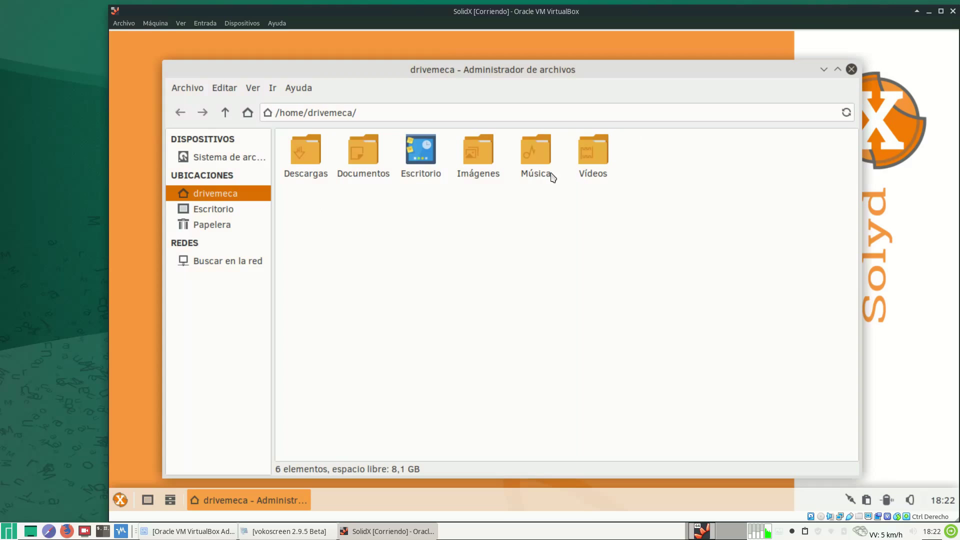
double_click(365, 145)
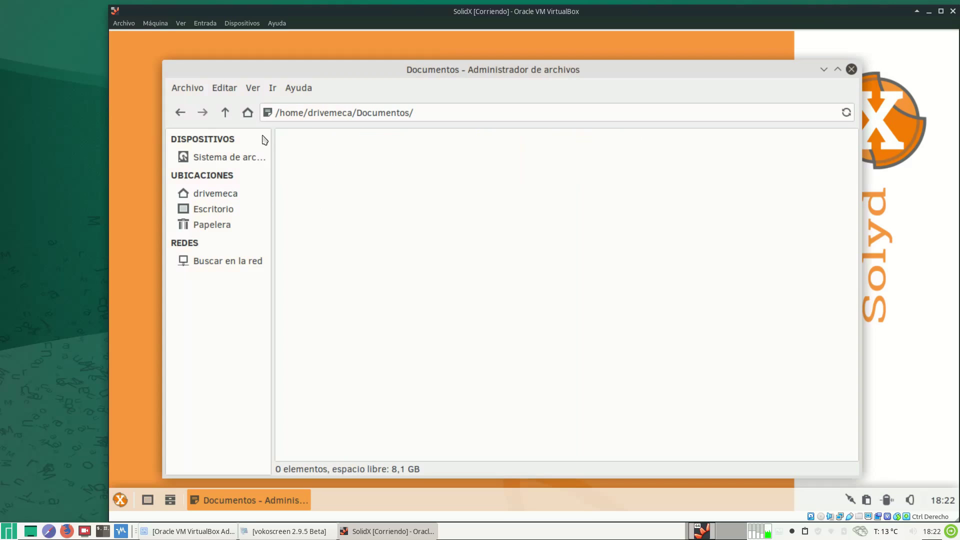
left_click(224, 115)
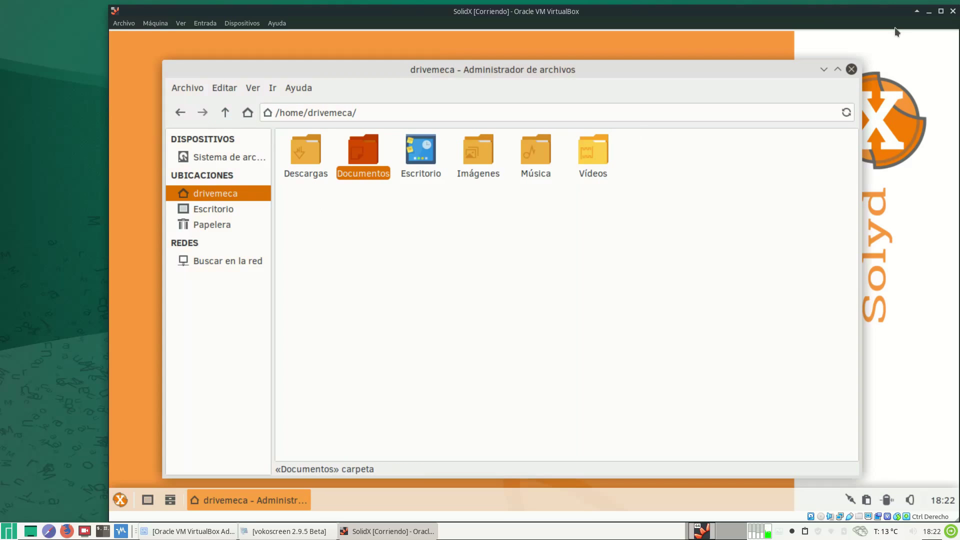
left_click(851, 69)
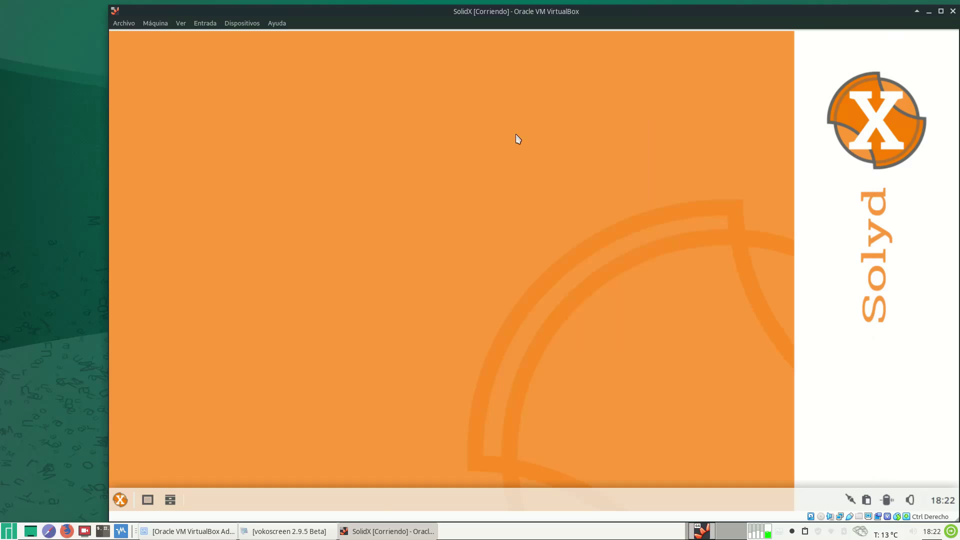
left_click(170, 500)
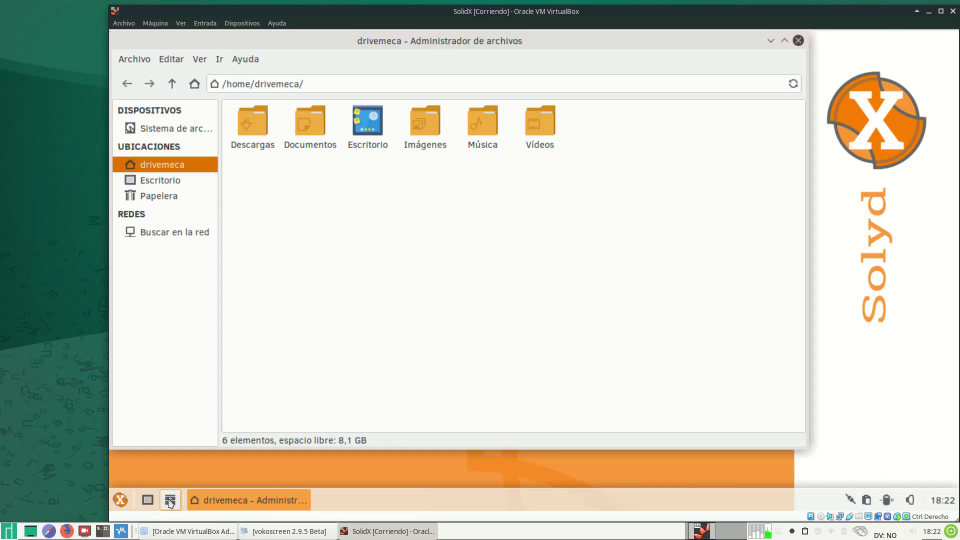
left_click(148, 500)
left_click(259, 498)
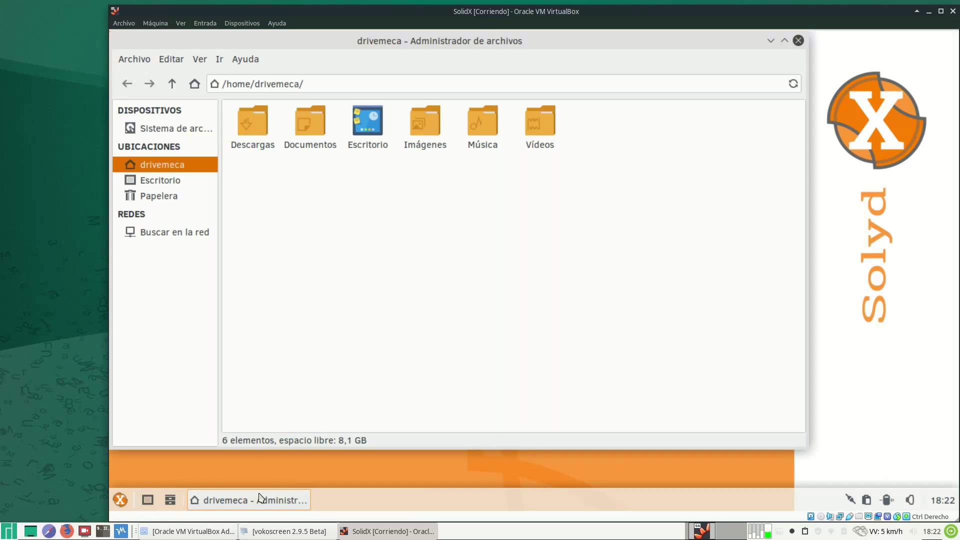
left_click(799, 42)
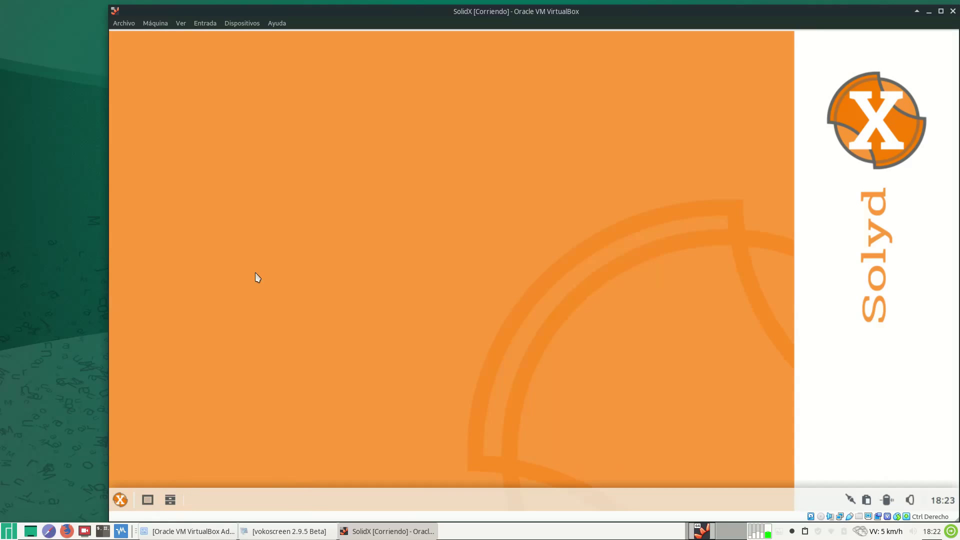
Step: Browse the Whisker menu's Favoritas, Todas, Usadas recientemente, Multimedia and Oficina categories
left_click(120, 501)
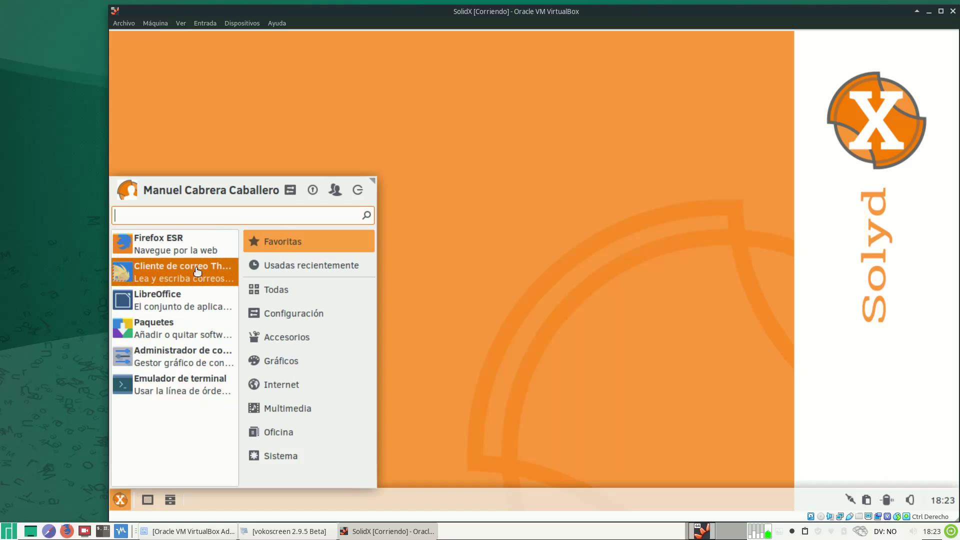
left_click(273, 265)
left_click(274, 420)
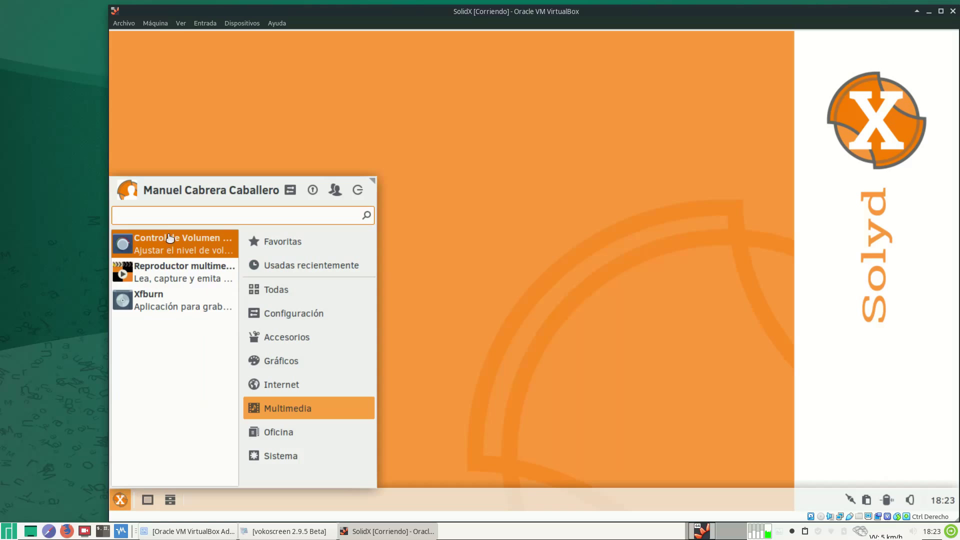
left_click(288, 245)
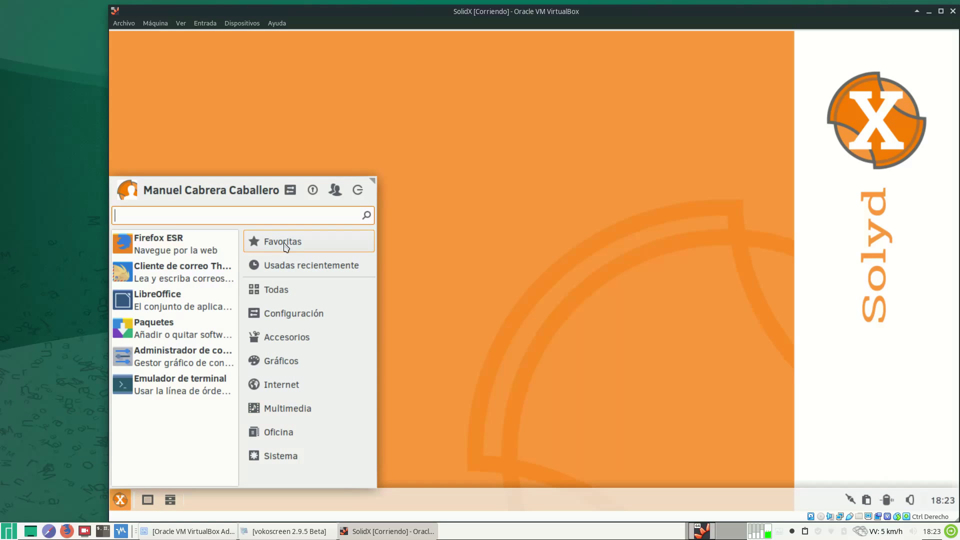
left_click(310, 286)
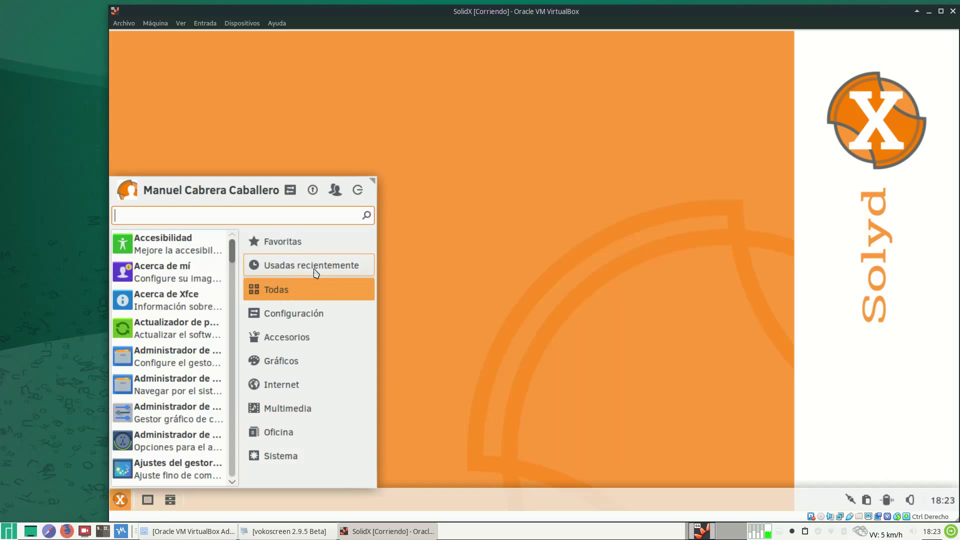
left_click(315, 265)
left_click(274, 432)
left_click(296, 243)
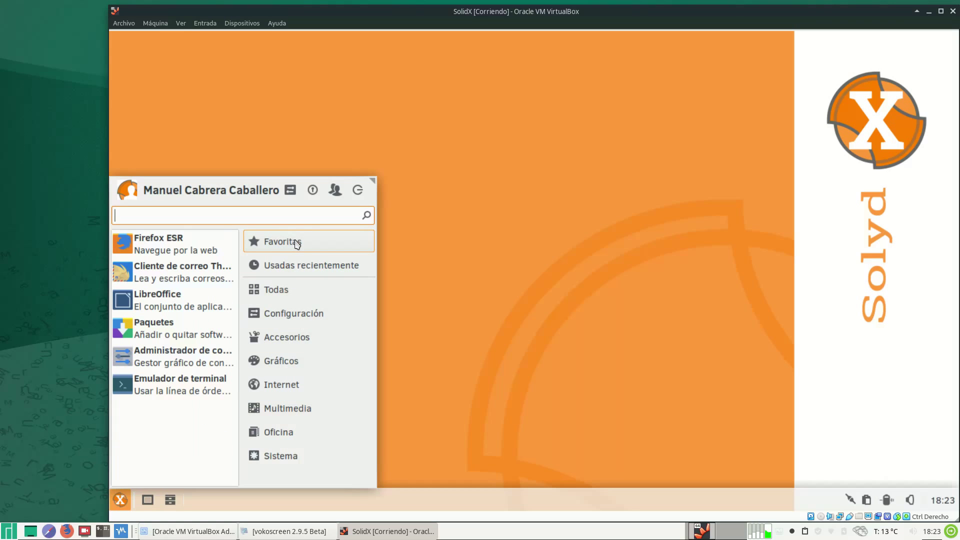
left_click(319, 269)
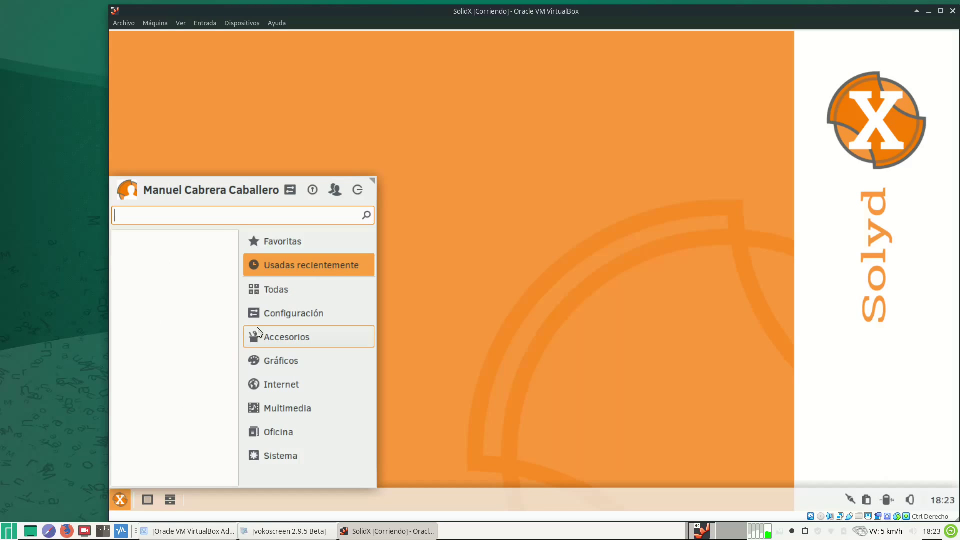
left_click(276, 294)
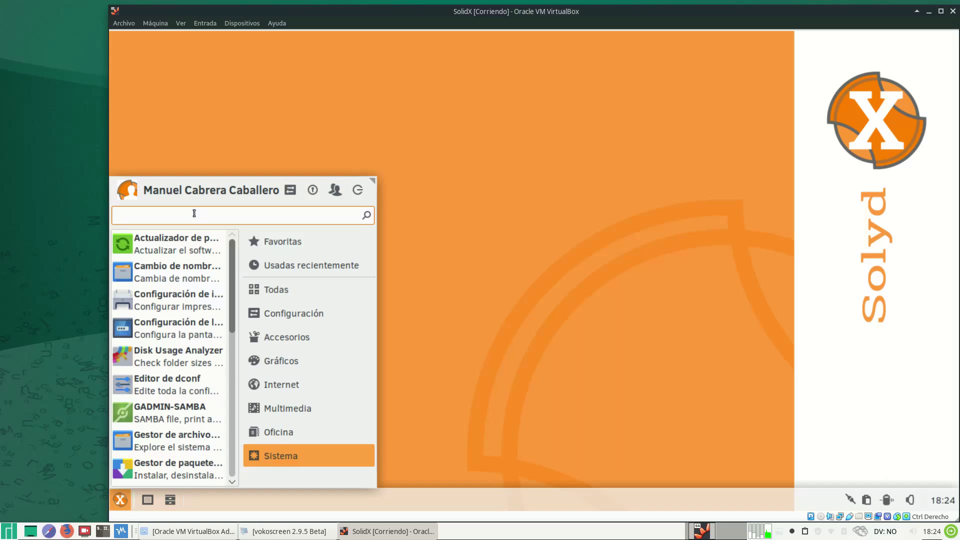
Step: Search 'actu' to run Actualizador de paquetes and acknowledge that all packages are up to date
type("actu")
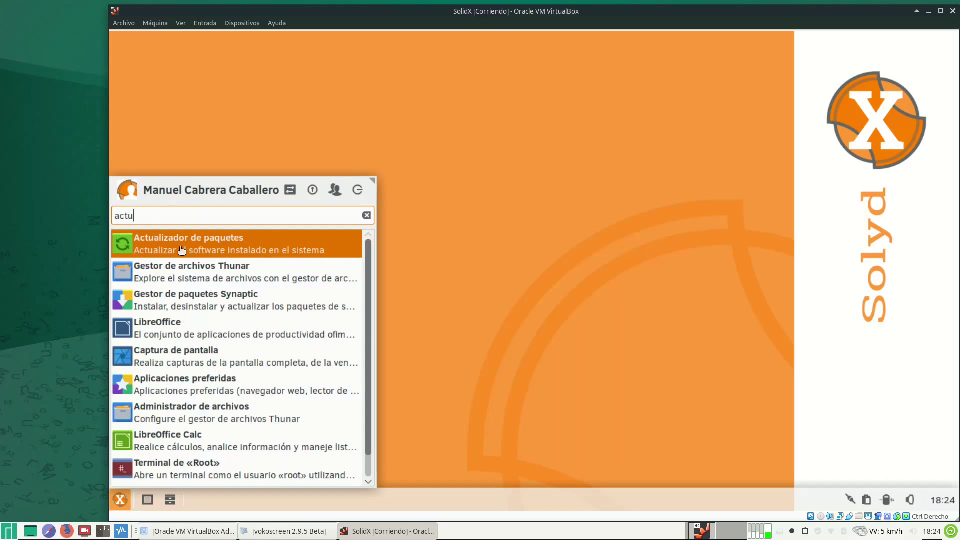
left_click(221, 250)
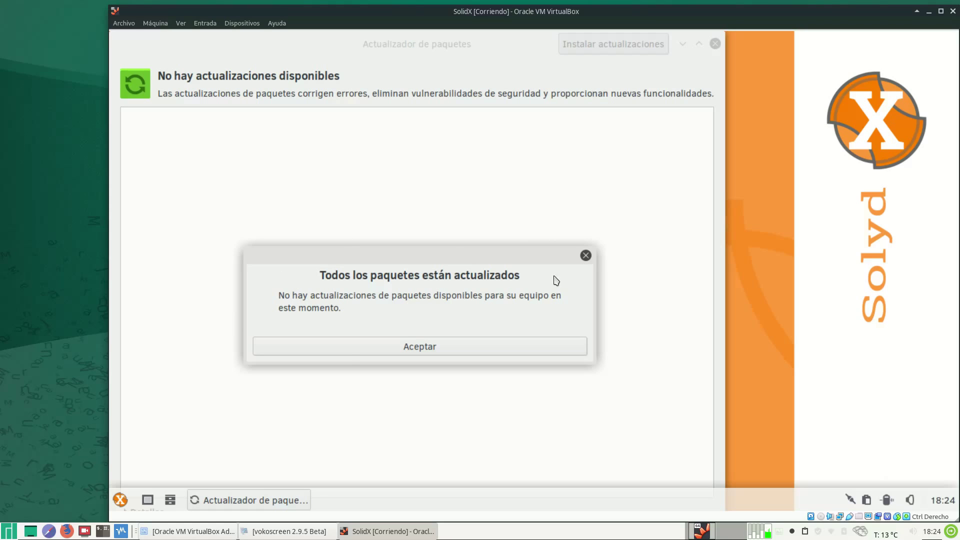
left_click(435, 349)
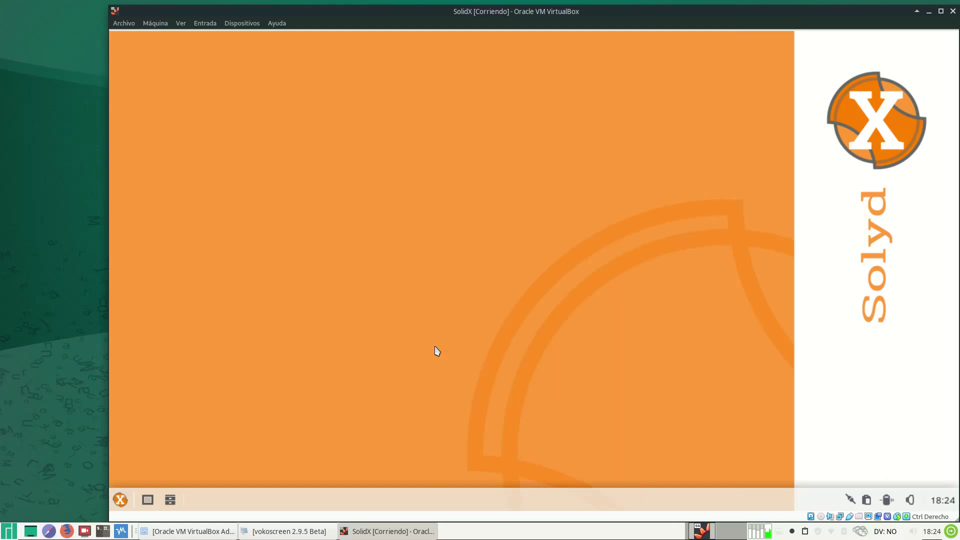
Step: Run the package updater once more, confirm no updates are available, and close it
left_click(120, 499)
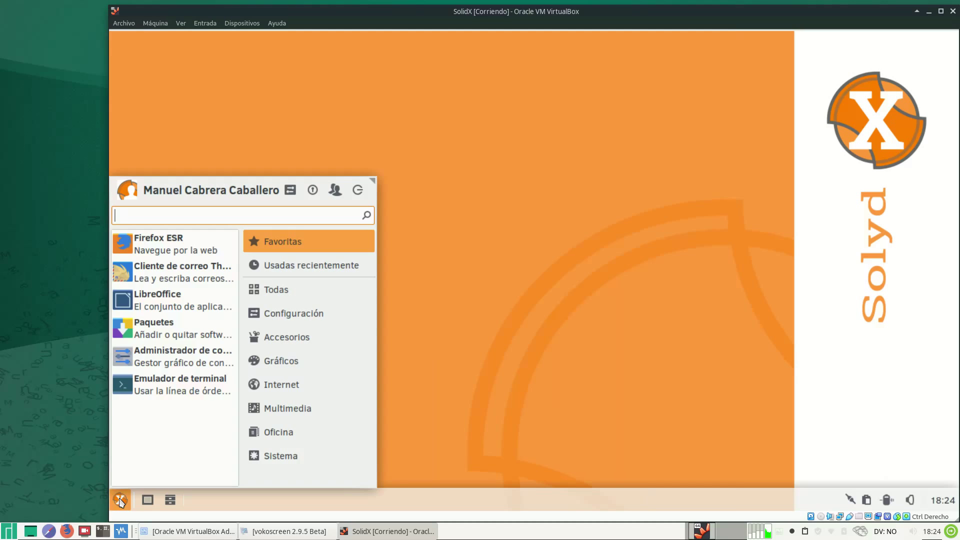
type("actu")
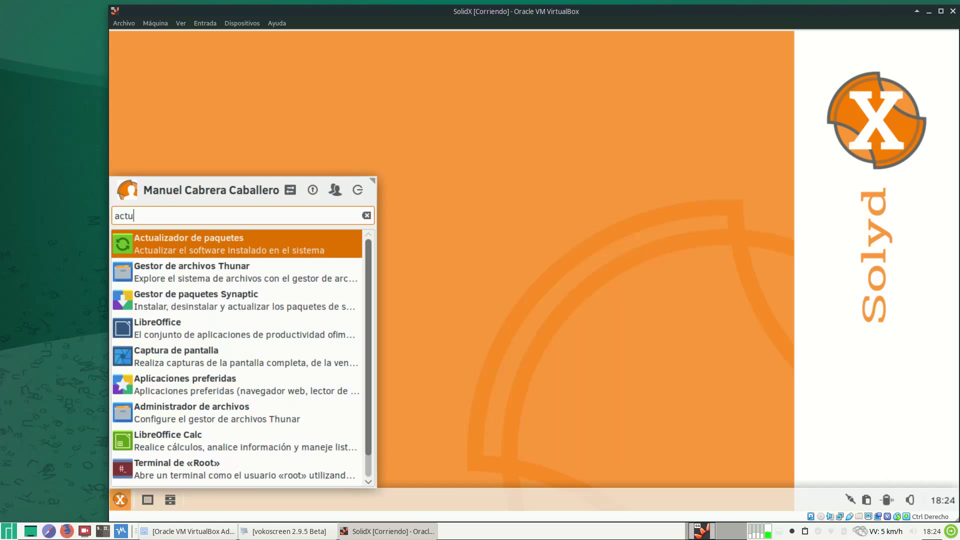
left_click(198, 245)
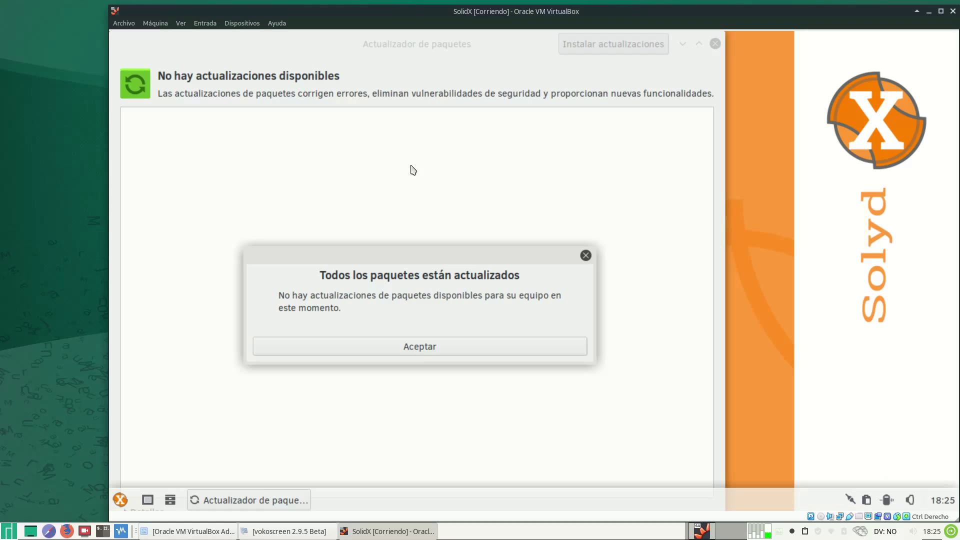
left_click(425, 347)
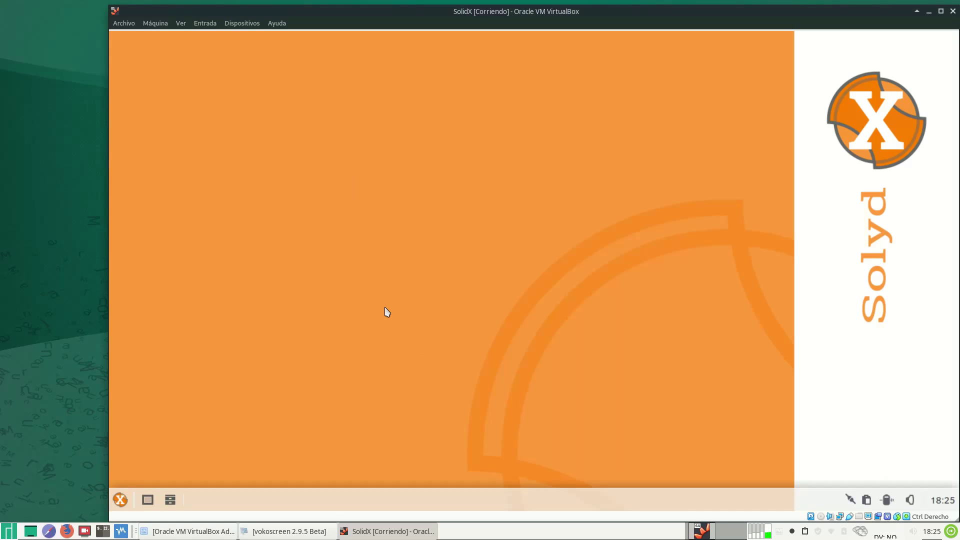
Step: Launch Paquetes from the Favoritas menu and move its window toward the screen centre
left_click(120, 506)
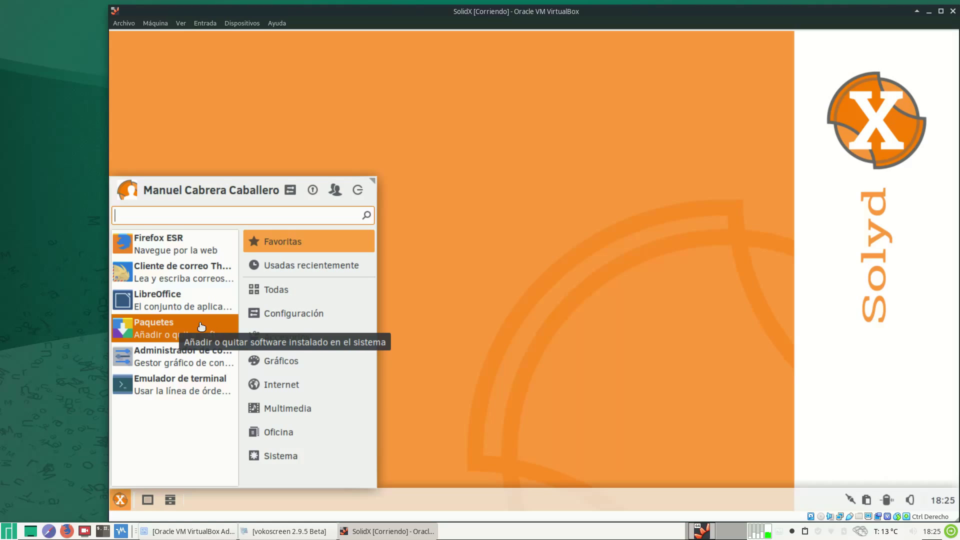
left_click(146, 330)
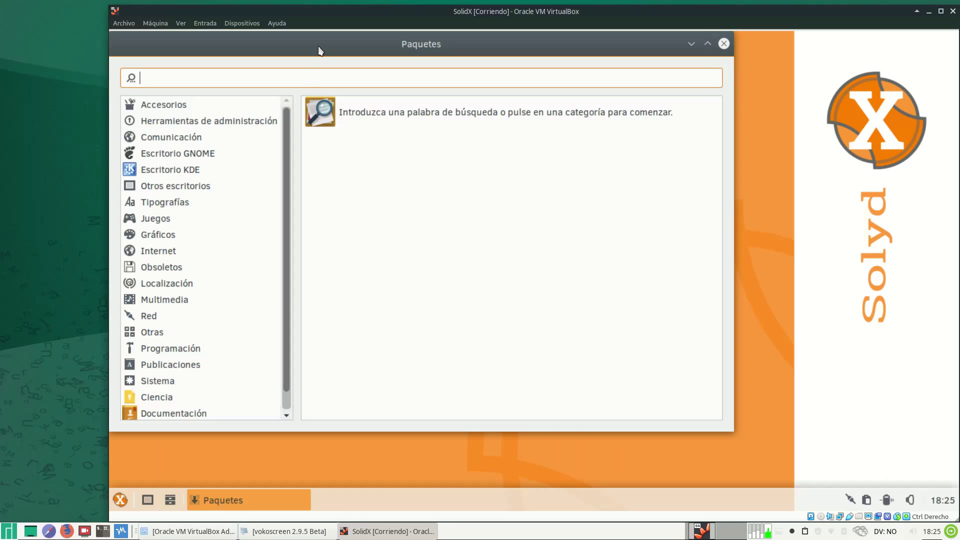
left_click_drag(320, 50, 393, 78)
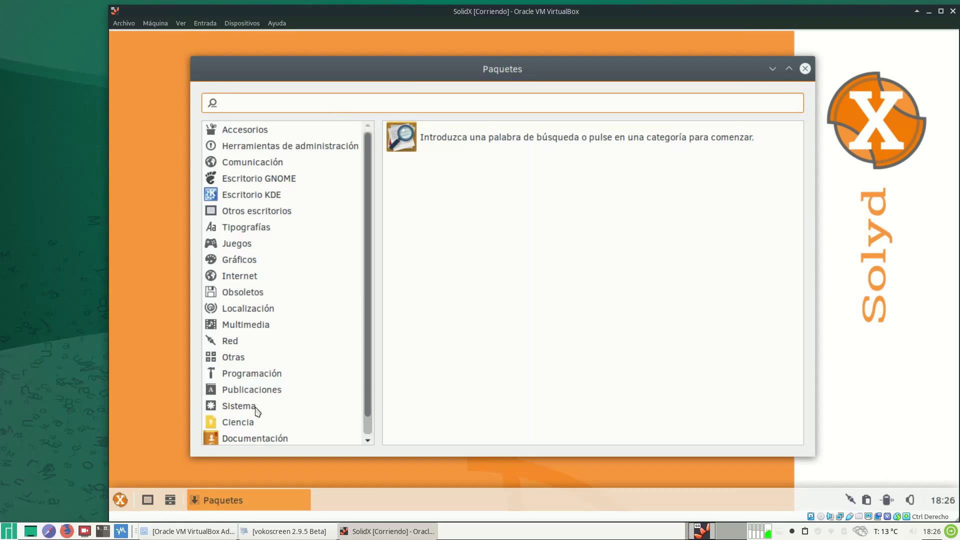
Step: Browse the Multimedia and Internet categories and show details for 'bash attachment mailer'
left_click(251, 326)
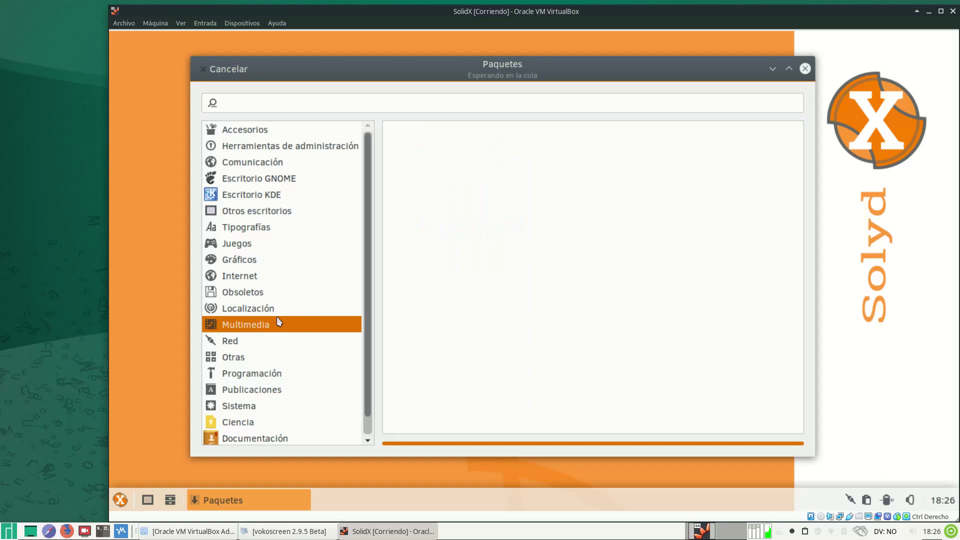
scroll(735, 180, "down", 10)
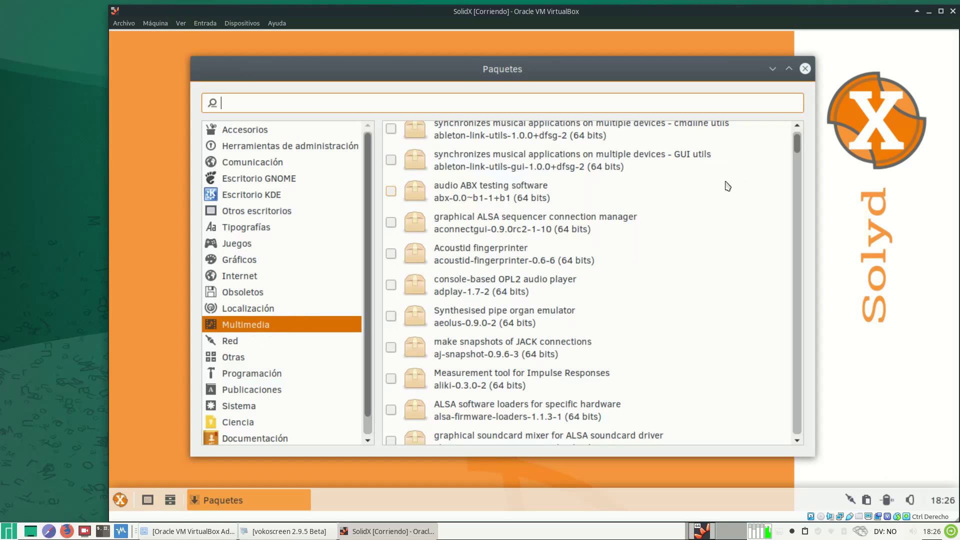
scroll(672, 238, "down", 5)
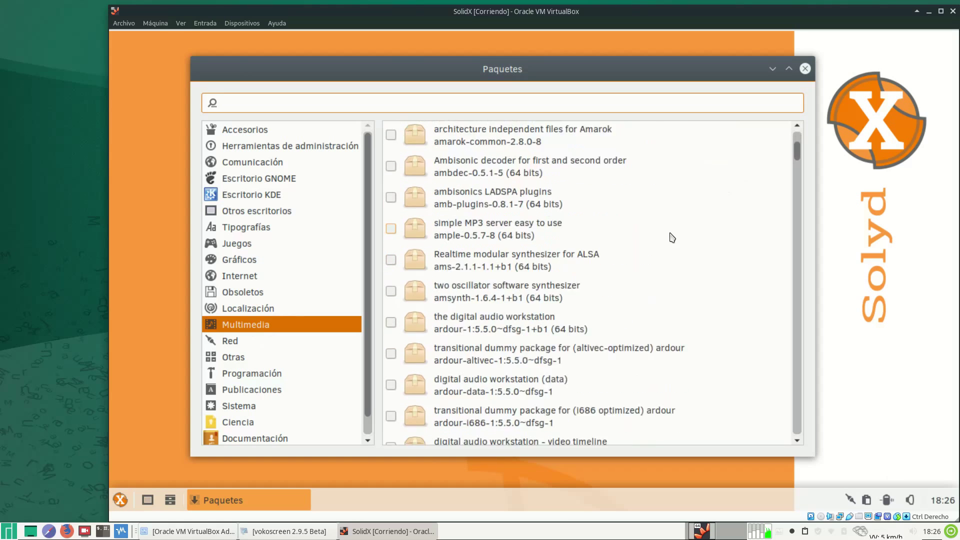
left_click(247, 276)
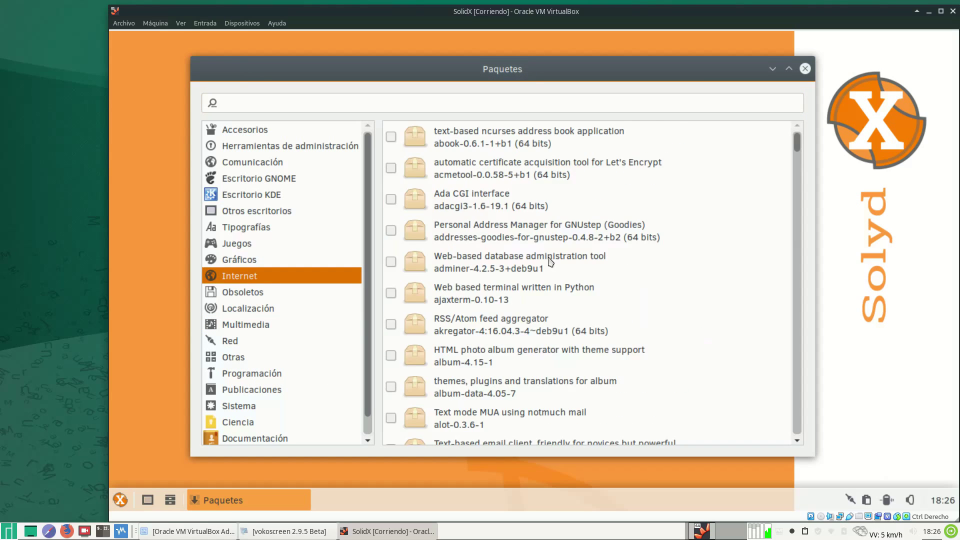
scroll(568, 305, "down", 3)
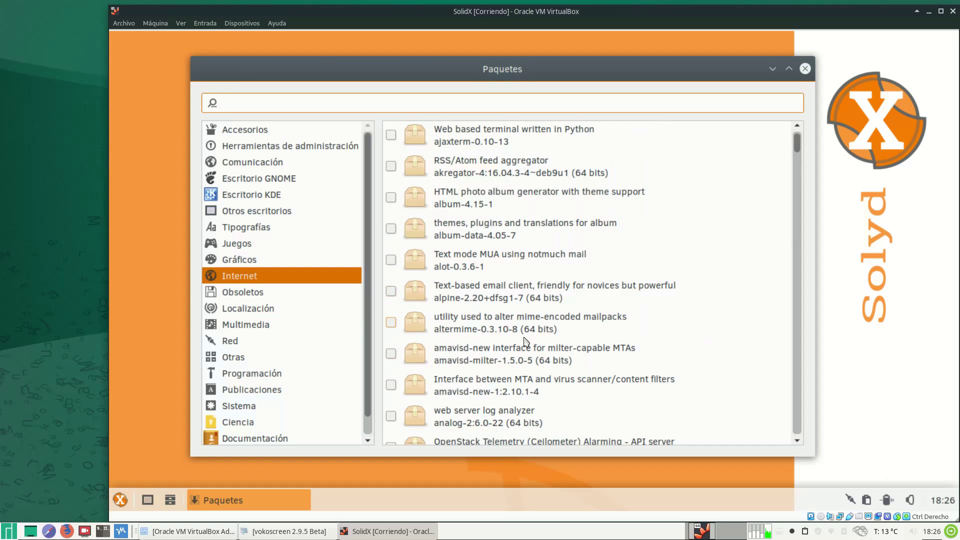
scroll(526, 342, "down", 12)
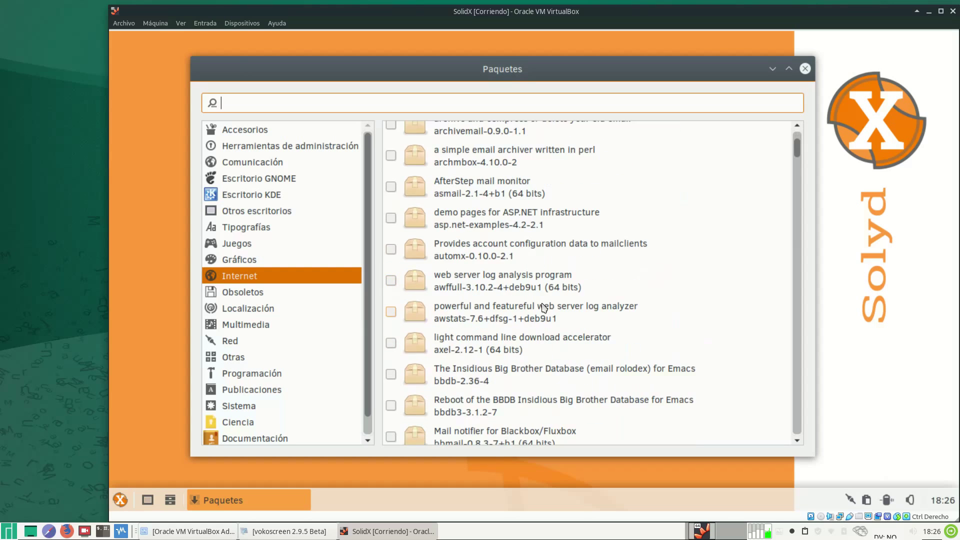
scroll(544, 308, "down", 3)
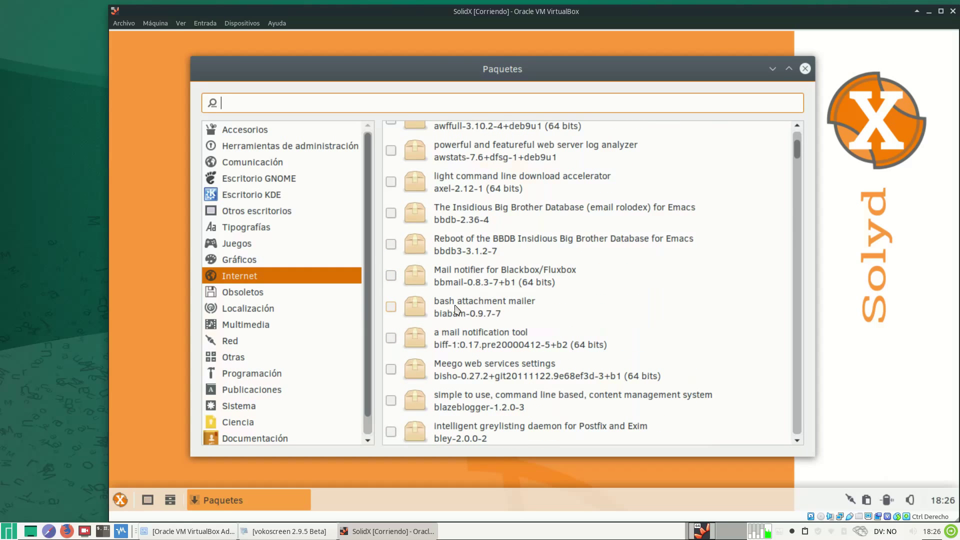
left_click(509, 306)
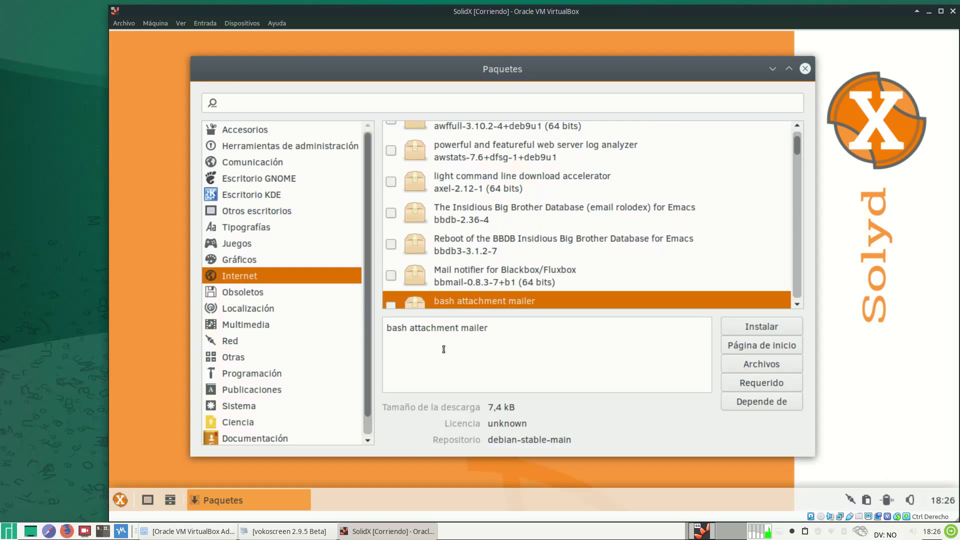
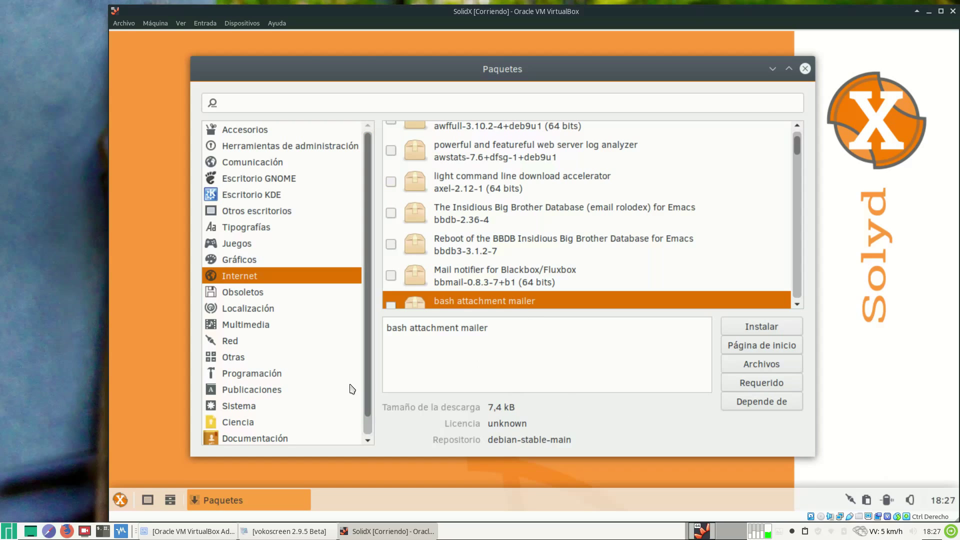
Step: Scroll the Multimedia packages, then list Comunicación packages such as the Asterisk PBX modules
left_click(247, 326)
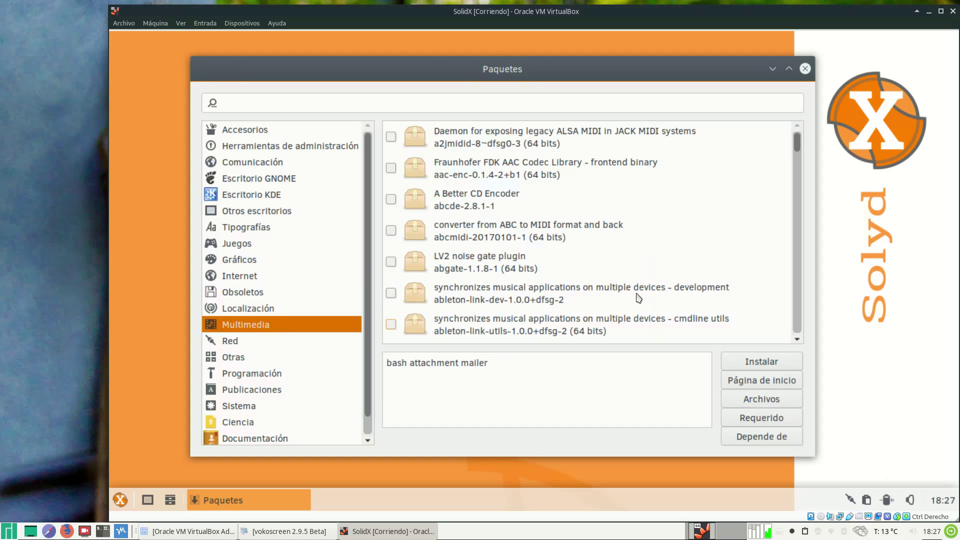
scroll(621, 226, "down", 7)
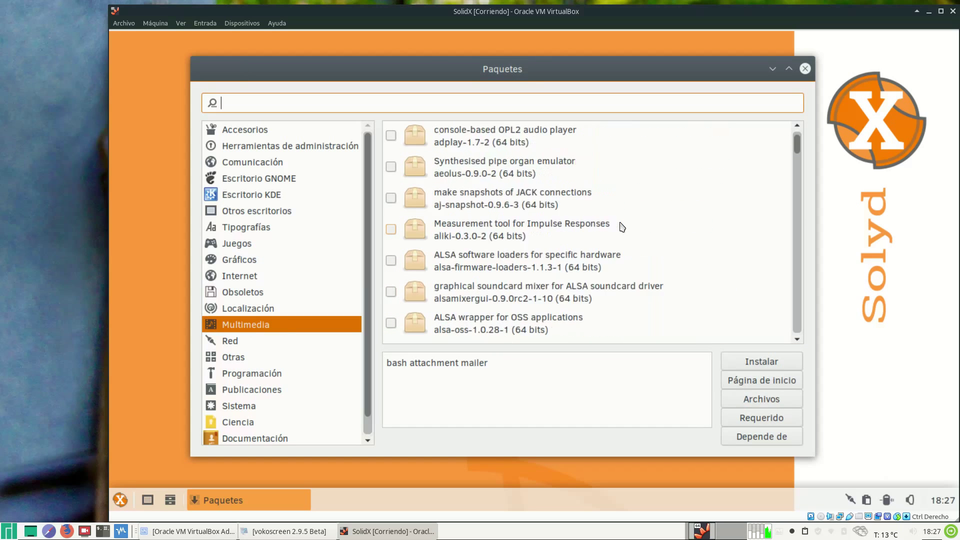
scroll(622, 226, "up", 7)
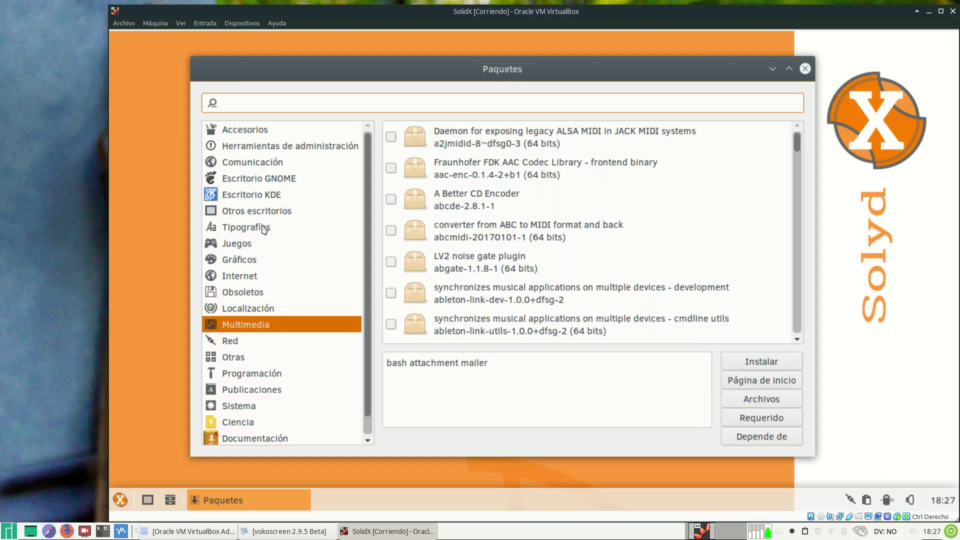
left_click(250, 163)
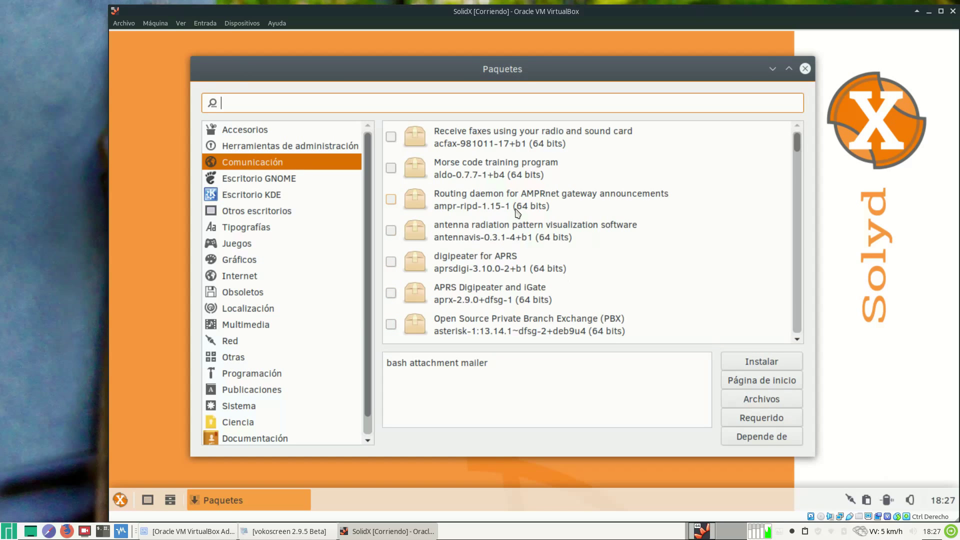
scroll(515, 205, "down", 10)
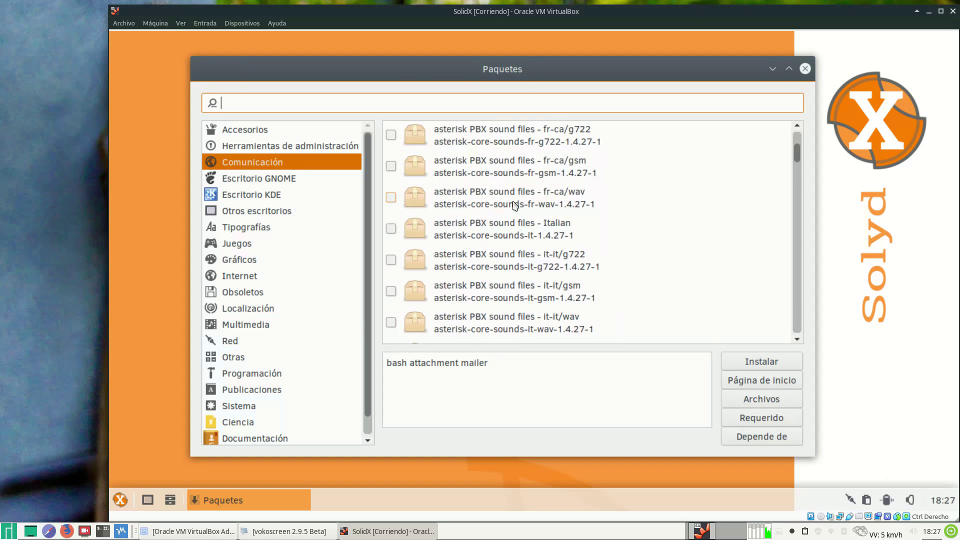
scroll(515, 205, "down", 4)
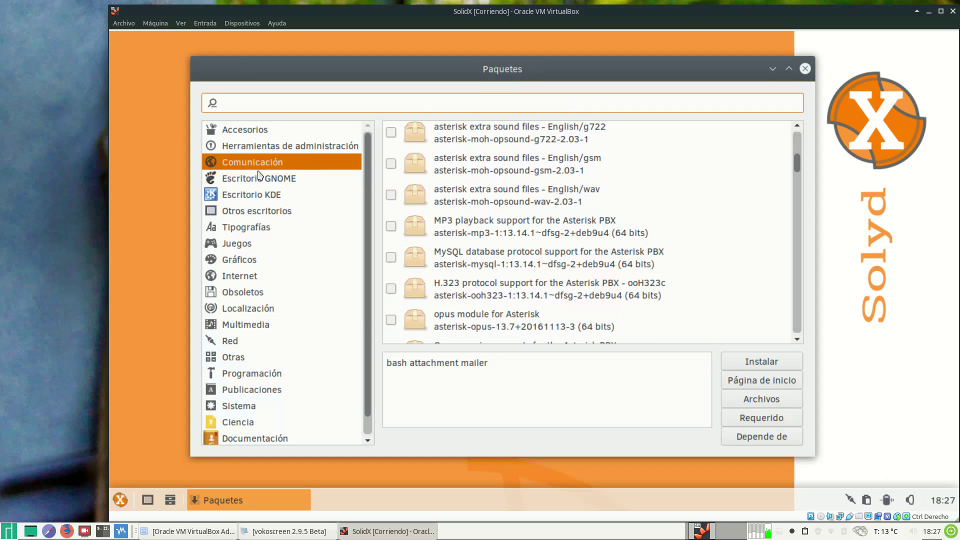
Step: Close Paquetes and launch Gestor de paquetes Synaptic from Sistema, authenticating with the password
left_click(806, 69)
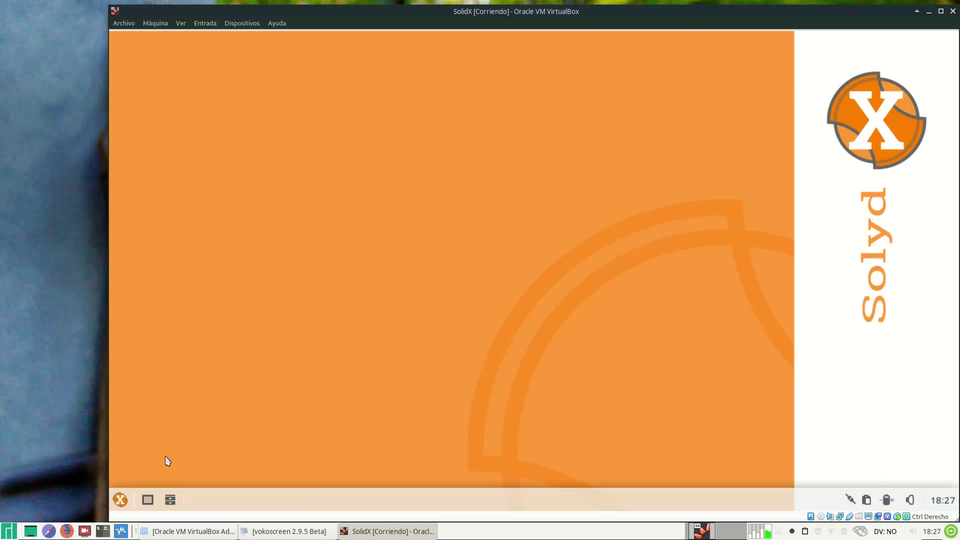
left_click(122, 501)
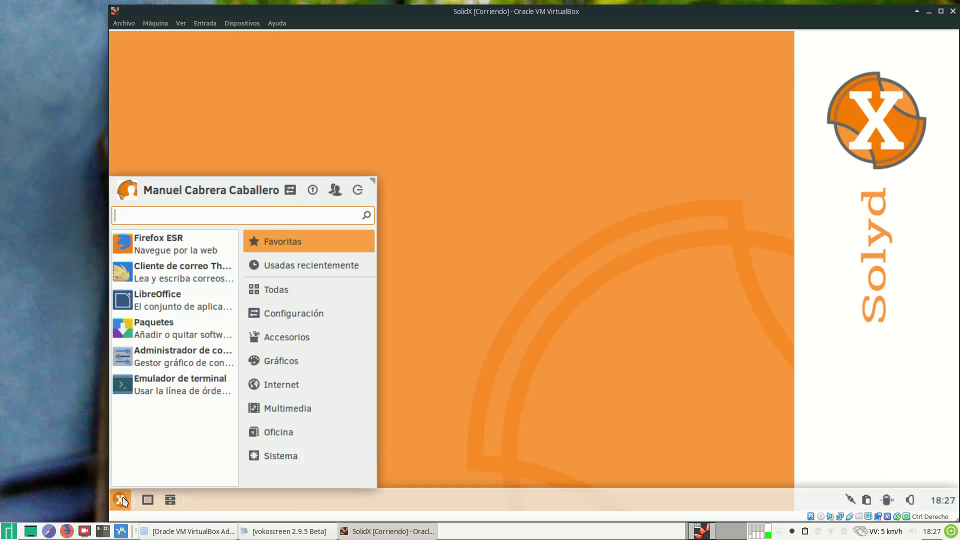
left_click(315, 345)
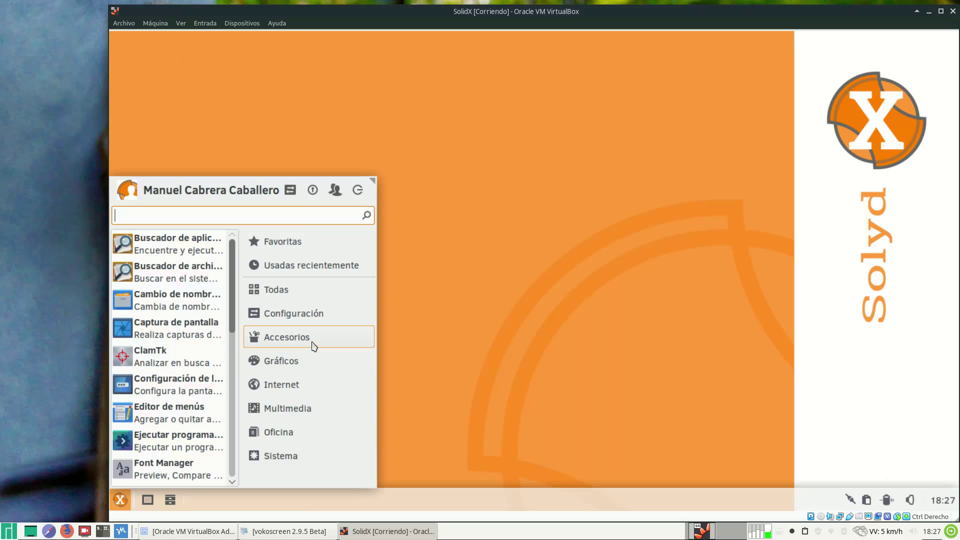
left_click(309, 459)
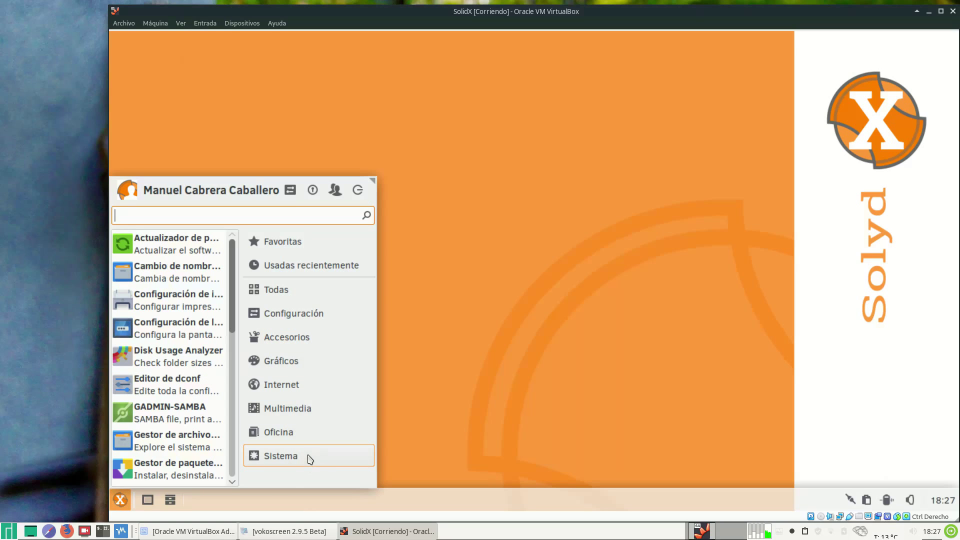
scroll(186, 425, "down", 4)
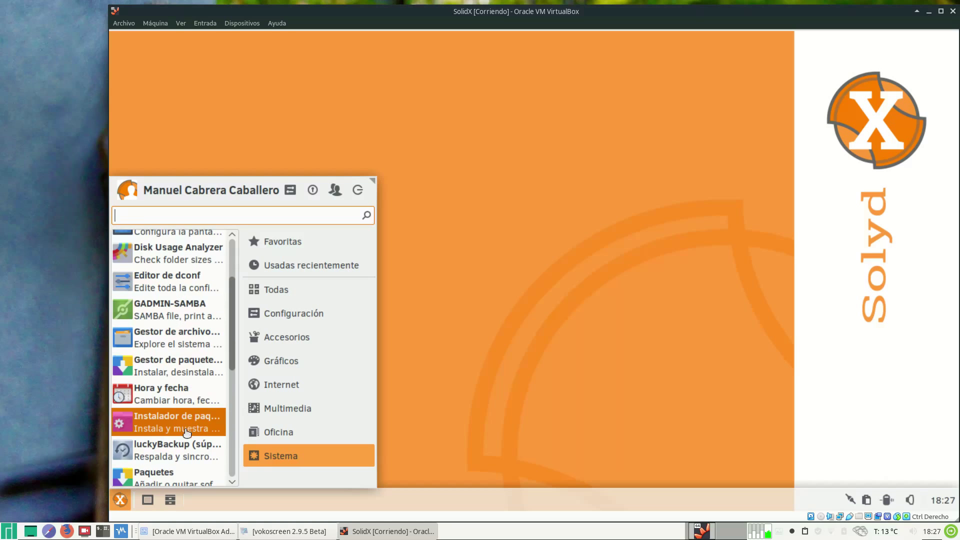
left_click(191, 371)
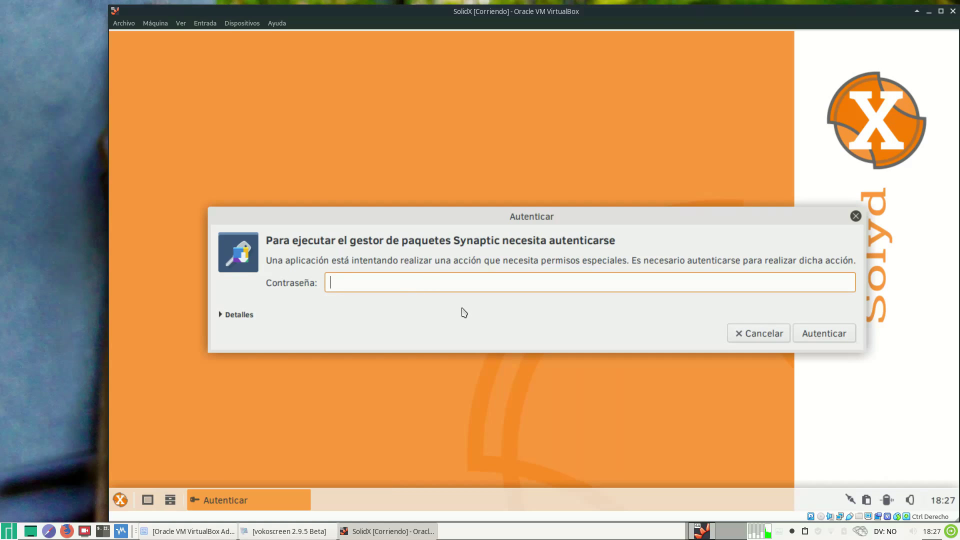
type("**********")
key("Return")
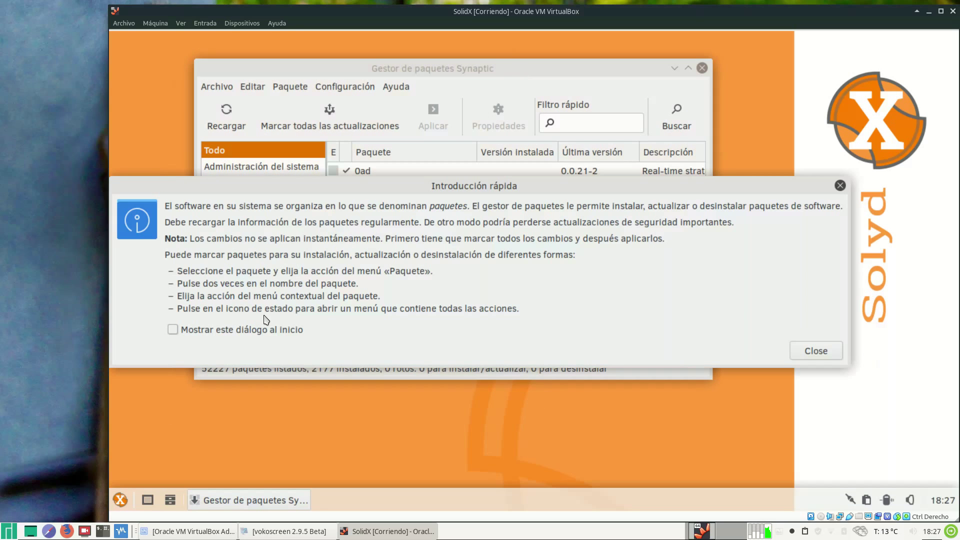
Step: Dismiss Introducción rápida, enlarge the window and package pane, and quick-filter for 'filezi'
left_click(800, 350)
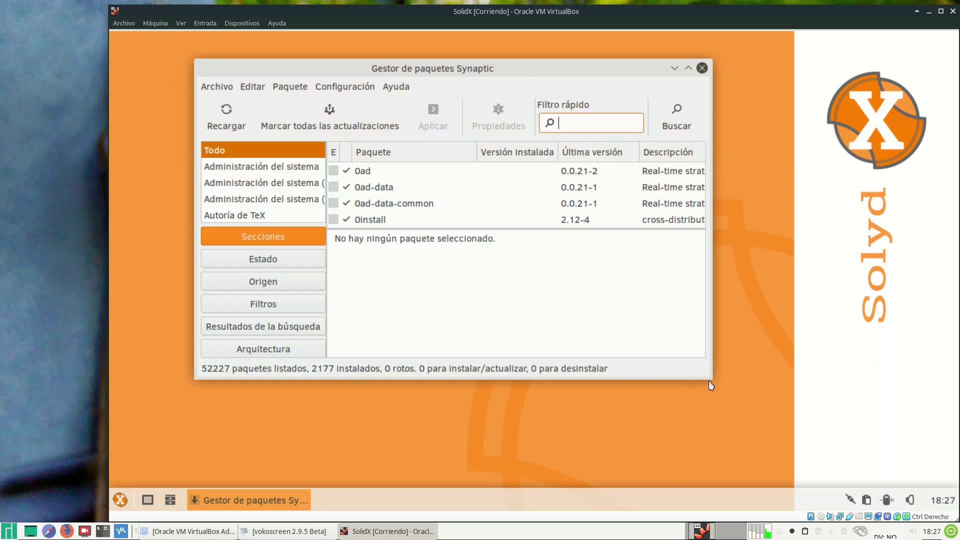
left_click_drag(715, 377, 886, 477)
left_click_drag(540, 68, 507, 60)
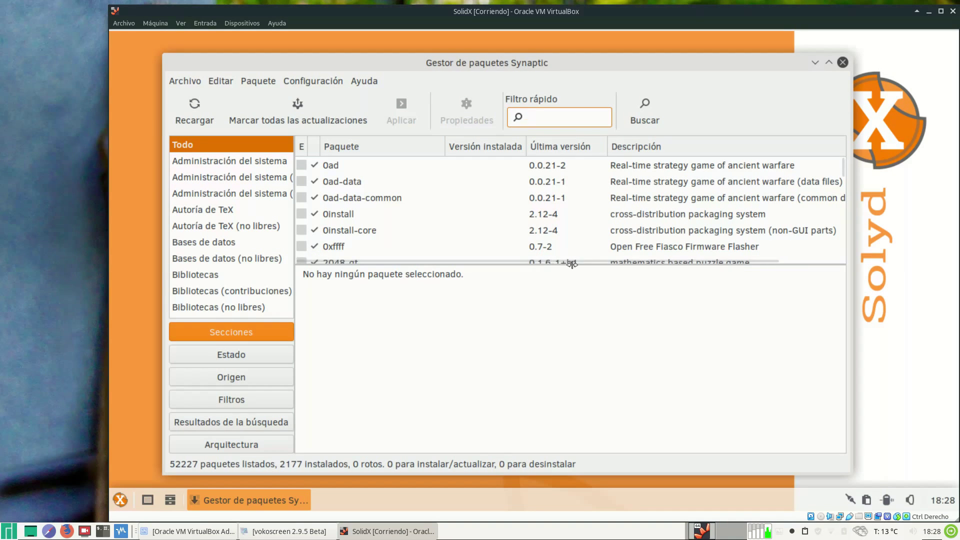
left_click_drag(572, 264, 576, 313)
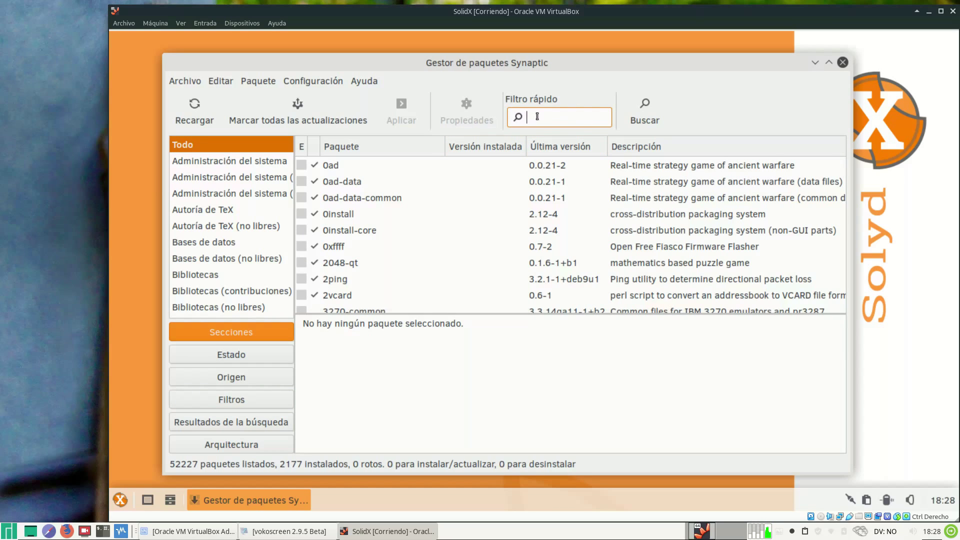
type("filezi")
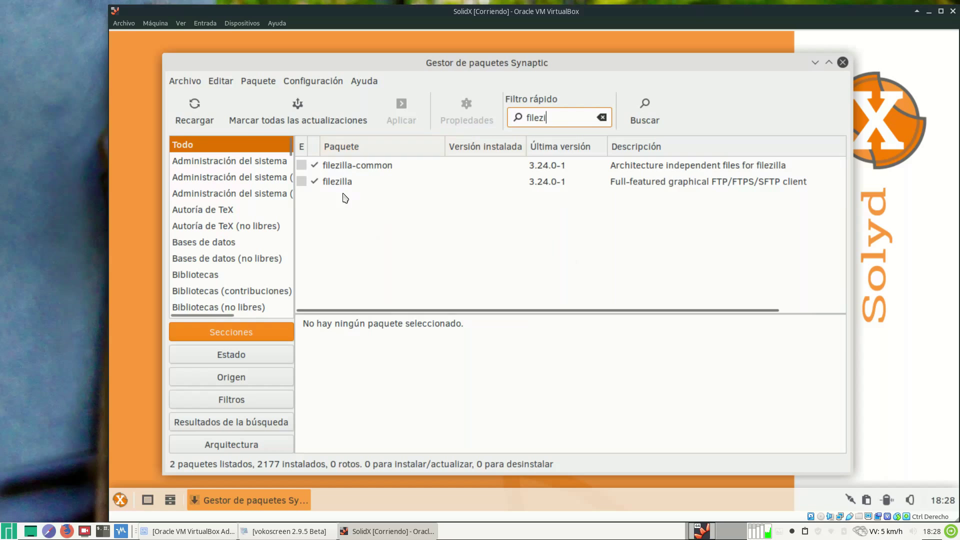
Step: Inspect the filezilla-common and filezilla package details and glance at the Internet menu
left_click(354, 165)
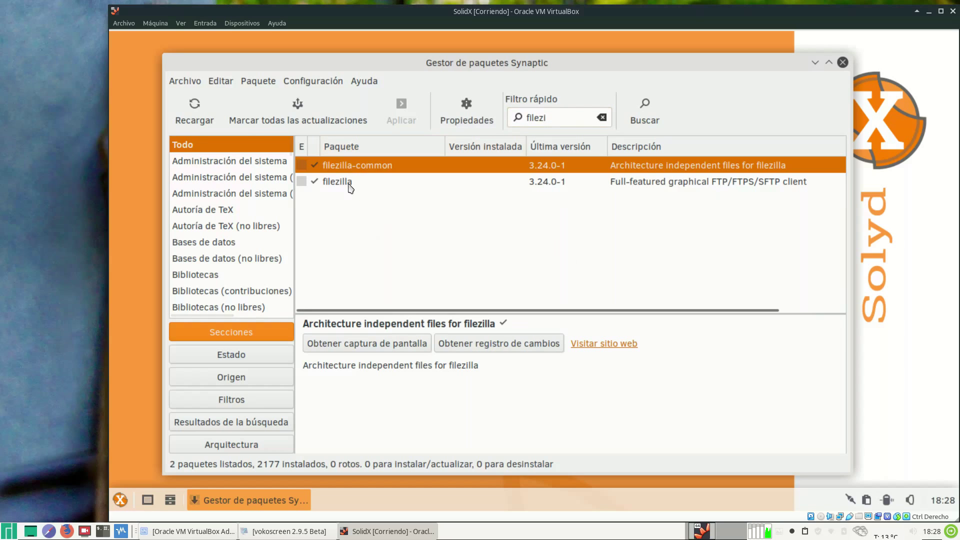
left_click(349, 185)
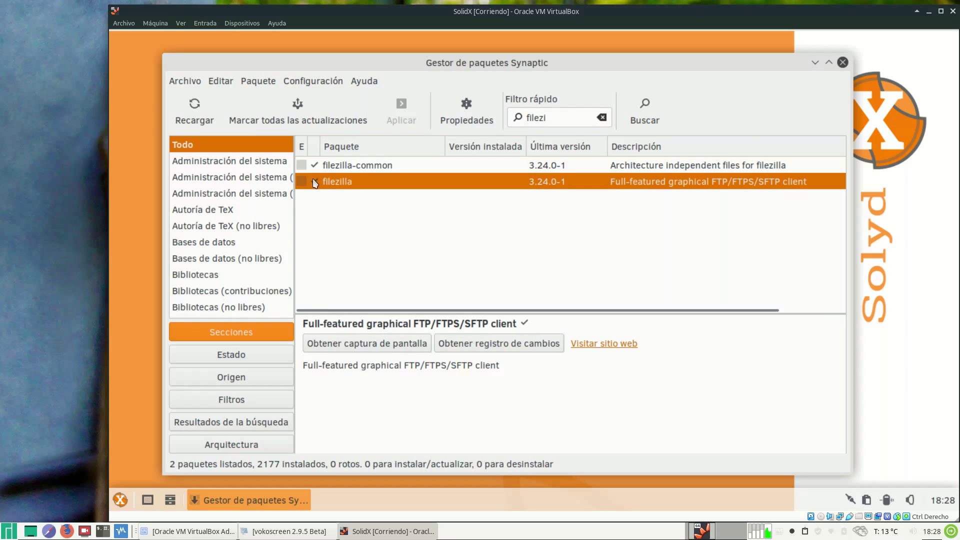
left_click(120, 503)
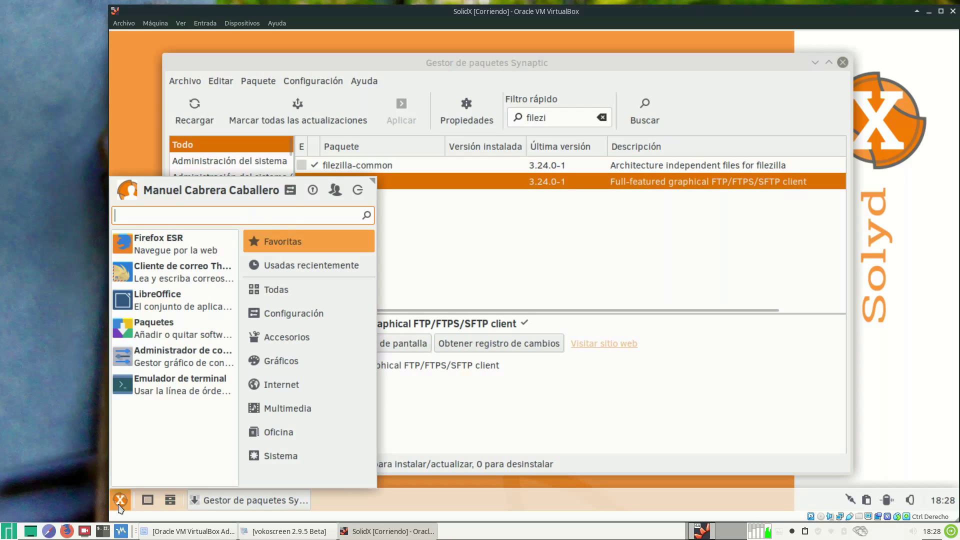
left_click(316, 384)
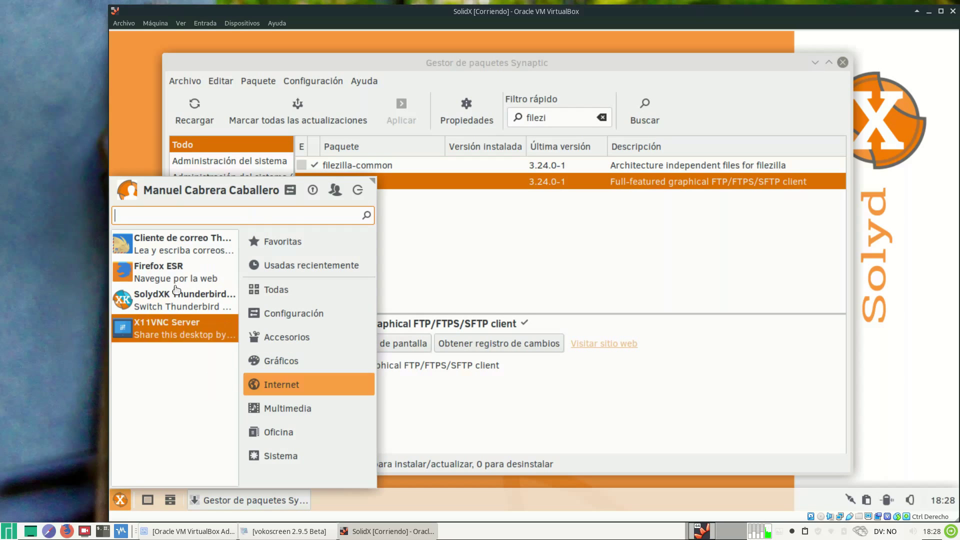
left_click(502, 207)
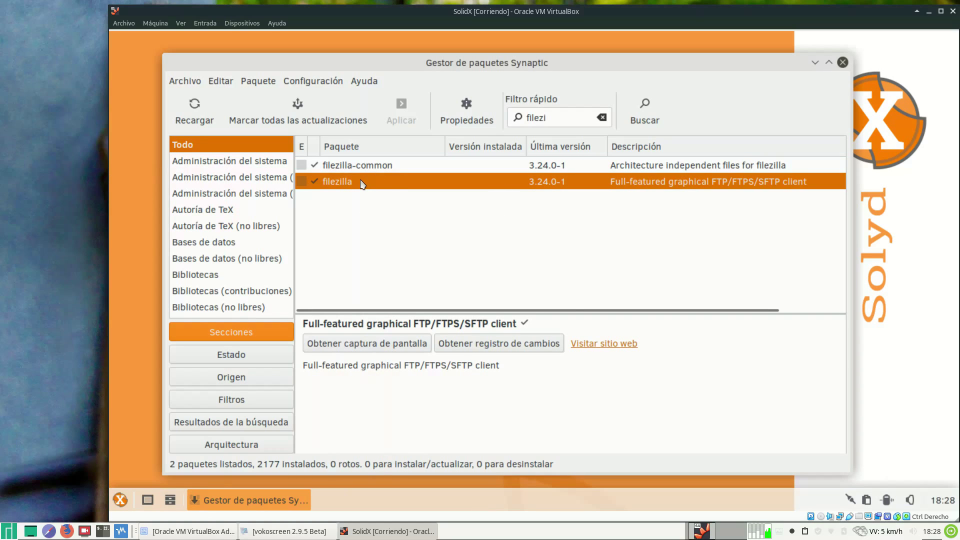
Step: Mark filezilla for installation with its required dependencies and apply the changes
right_click(360, 181)
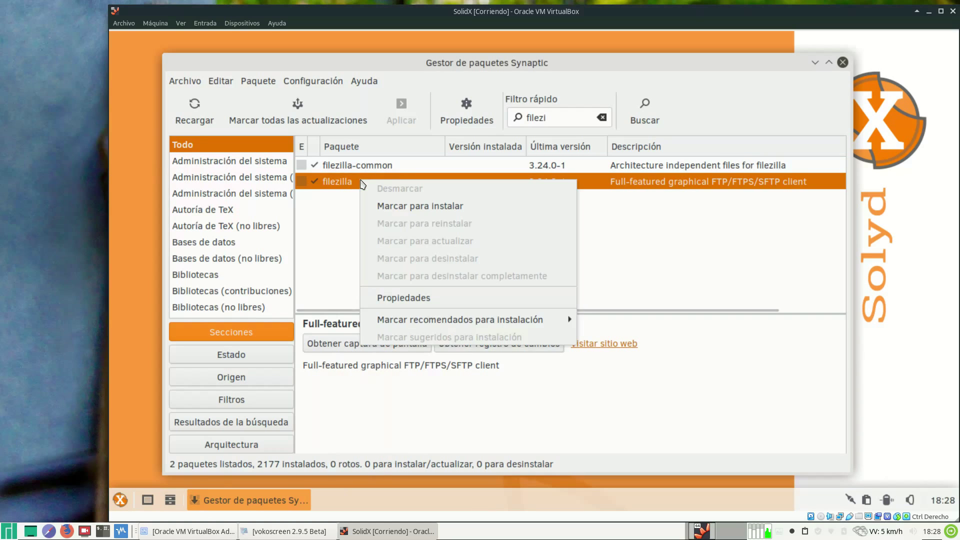
left_click(441, 205)
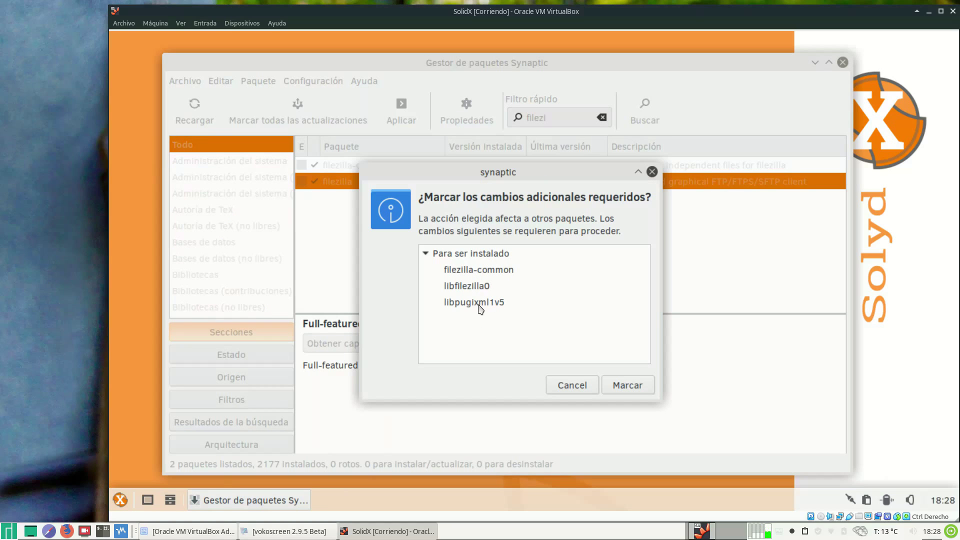
left_click(625, 385)
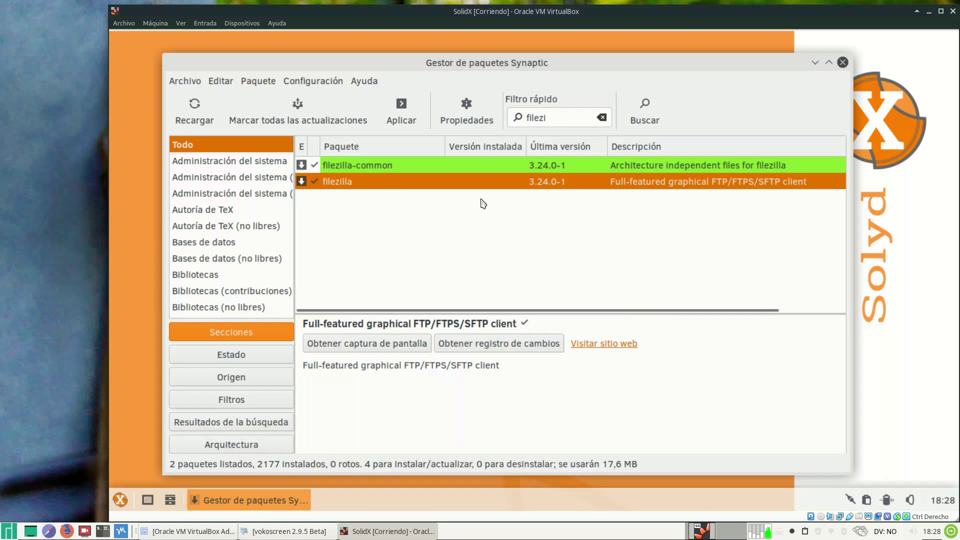
left_click(407, 116)
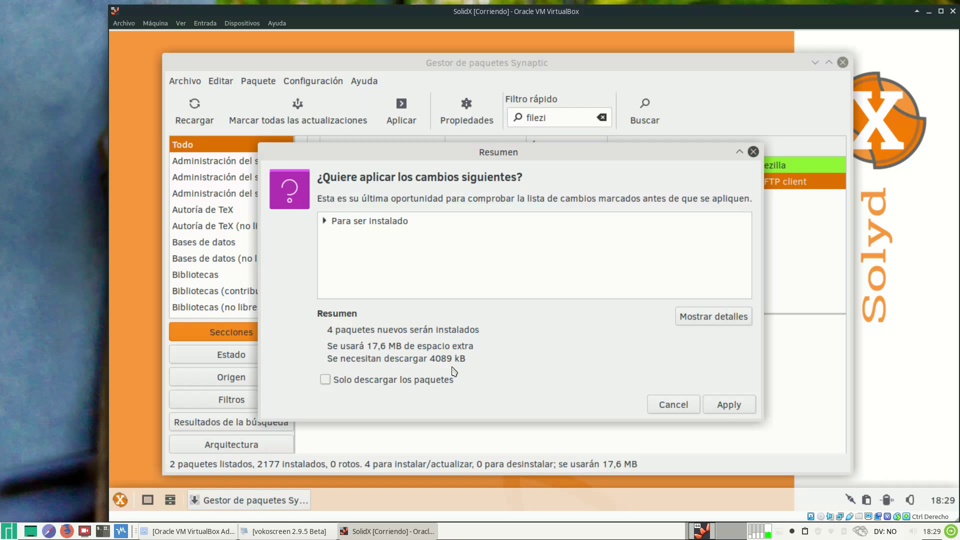
Step: Confirm installing the 4 packages, follow the download, and close the Cambios aplicados notice
left_click(720, 403)
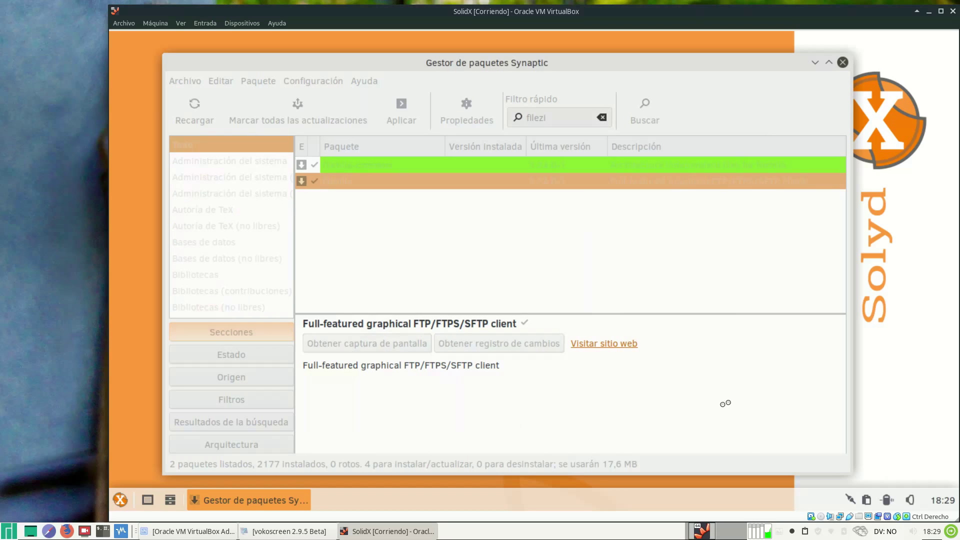
left_click(440, 299)
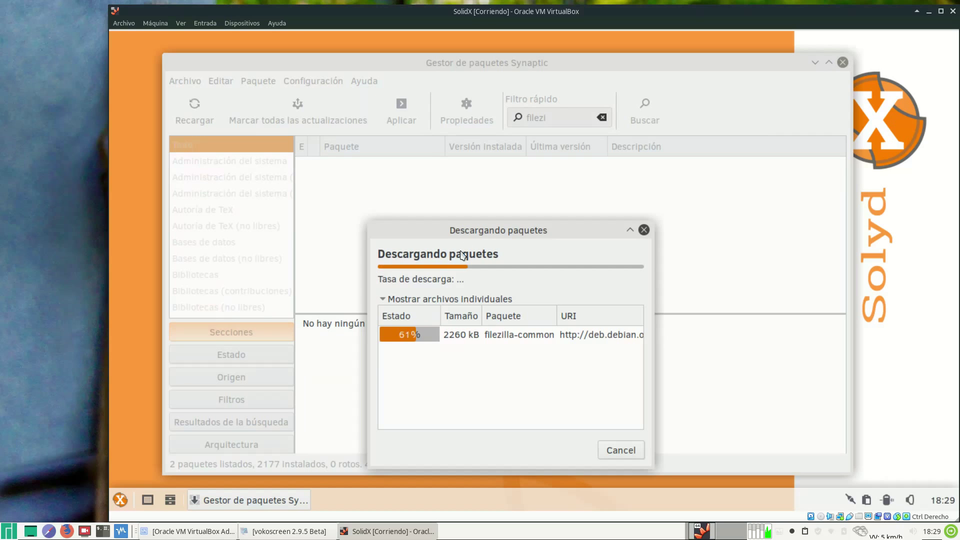
left_click_drag(460, 230, 430, 149)
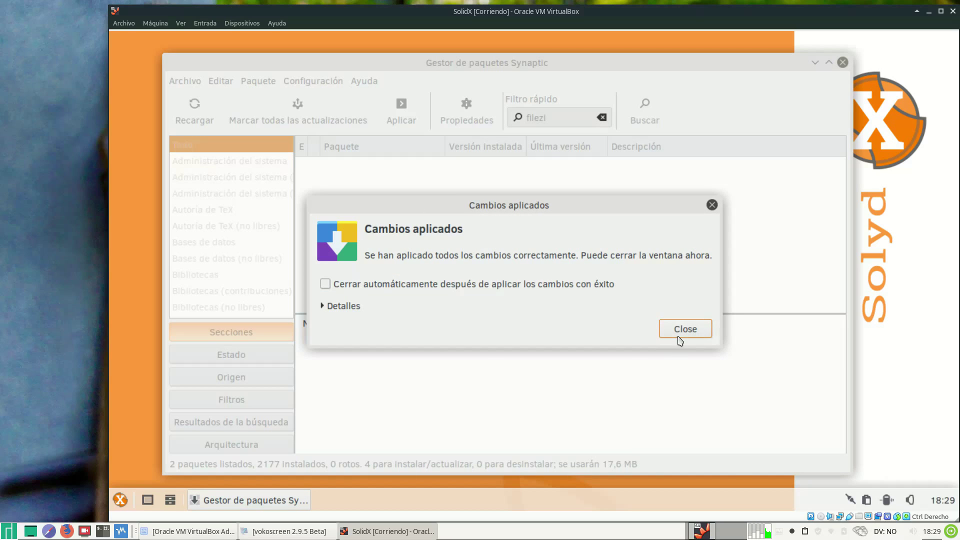
left_click(681, 334)
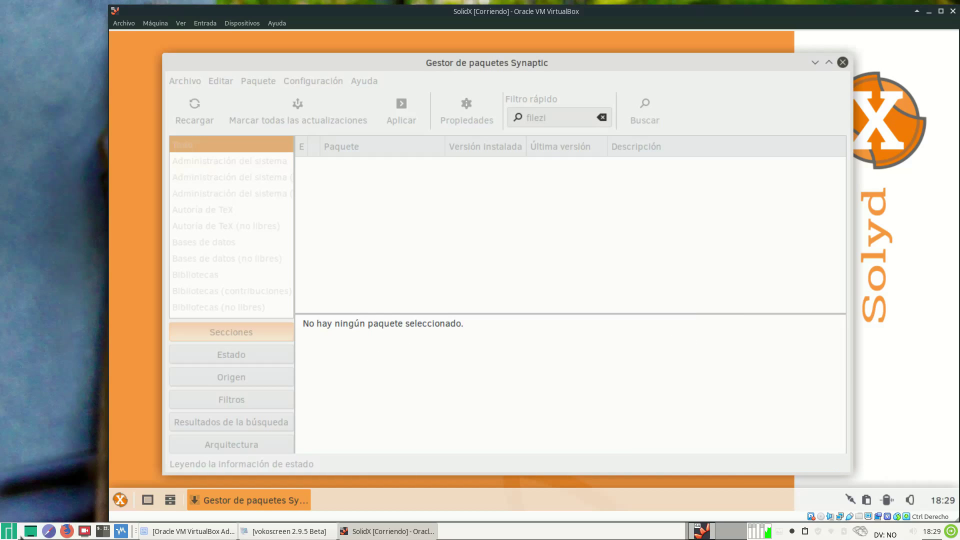
Step: Launch FileZilla from the Internet menu, dismiss its welcome message and move the window up
left_click(120, 504)
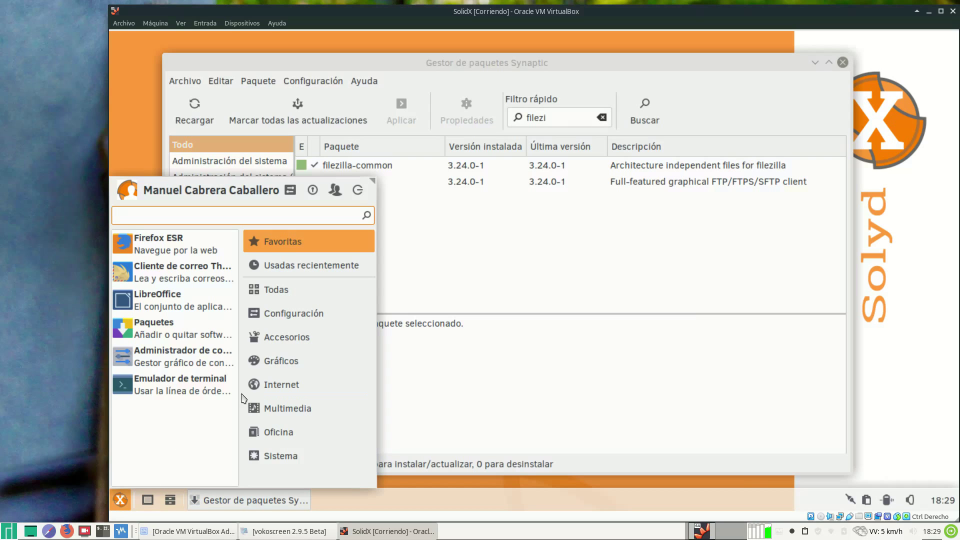
left_click(294, 363)
left_click(303, 388)
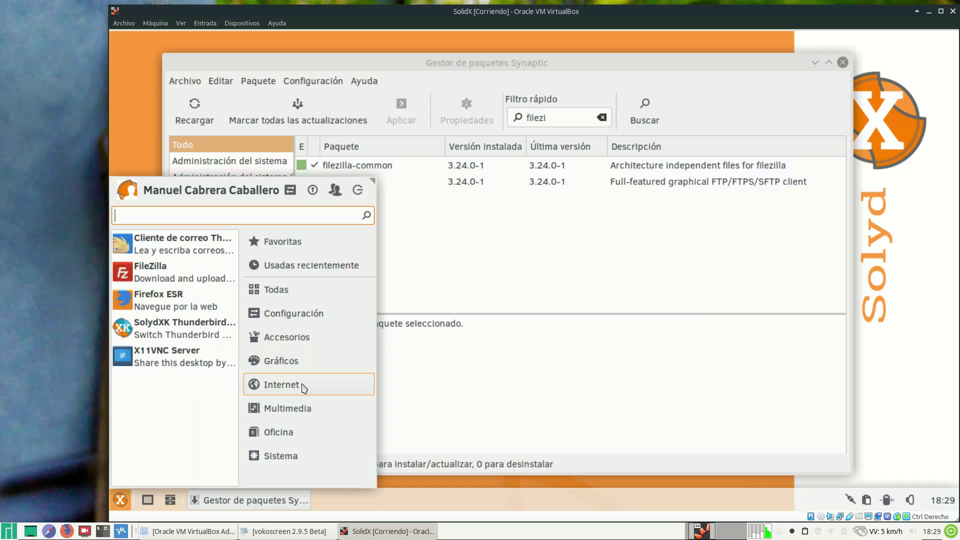
left_click(183, 275)
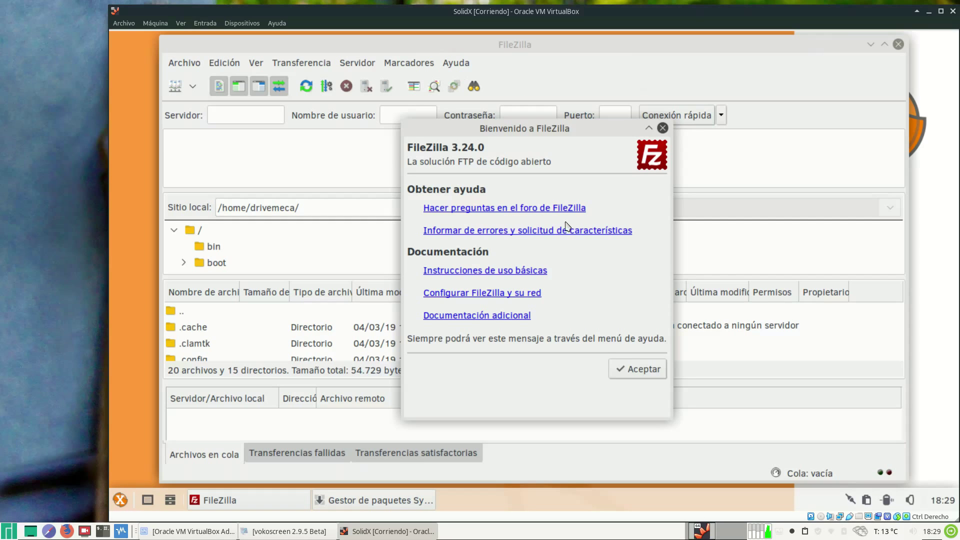
left_click(634, 371)
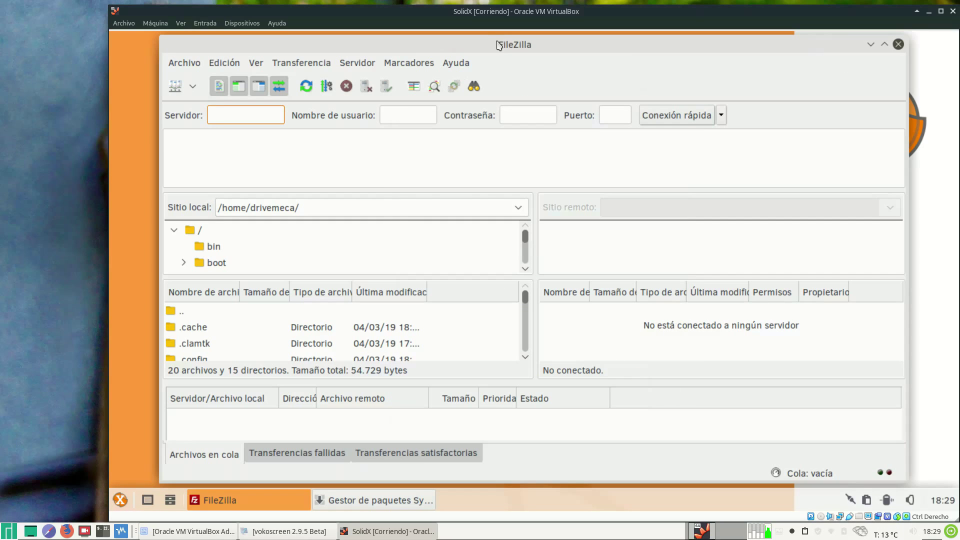
left_click_drag(494, 45, 493, 42)
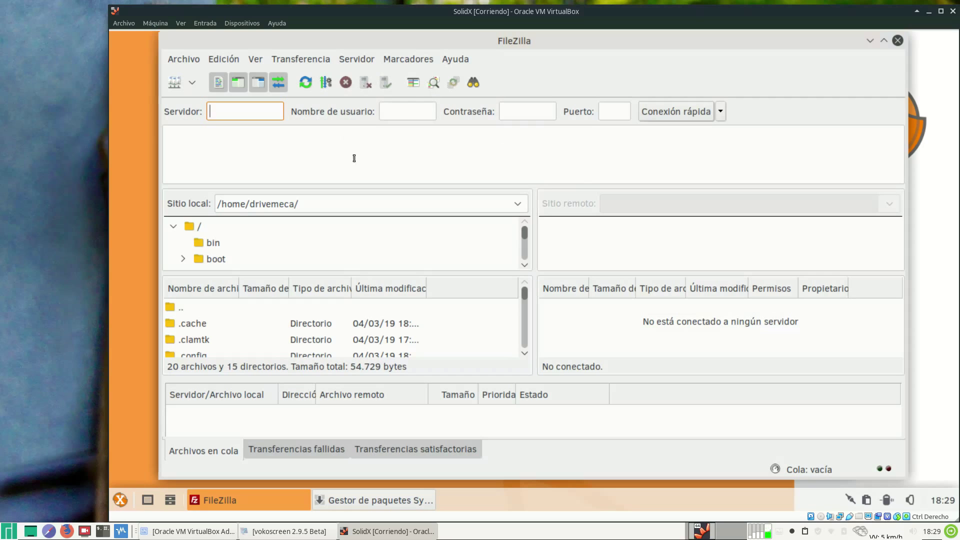
Step: Close FileZilla, re-filter Synaptic for 'filezilla', and review its mark options without changing anything
left_click(898, 40)
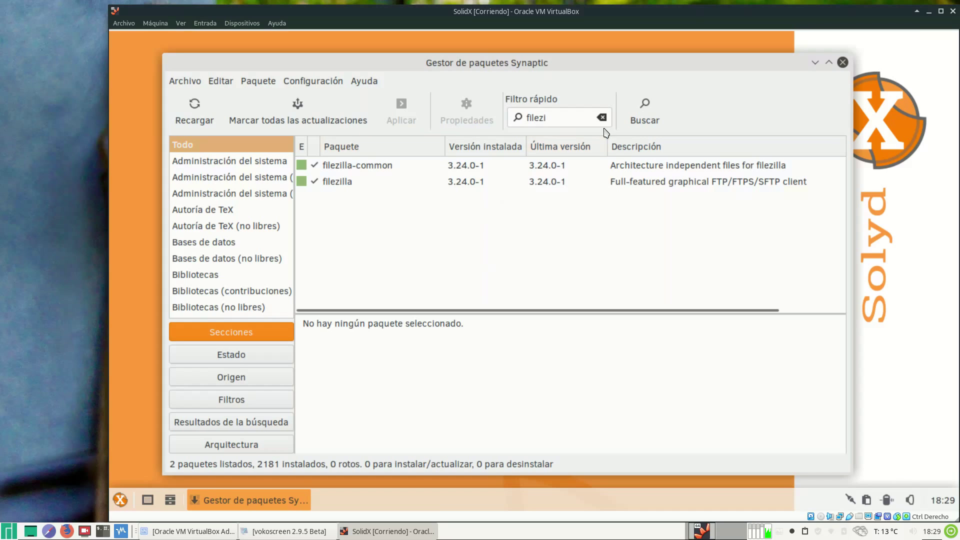
left_click(601, 117)
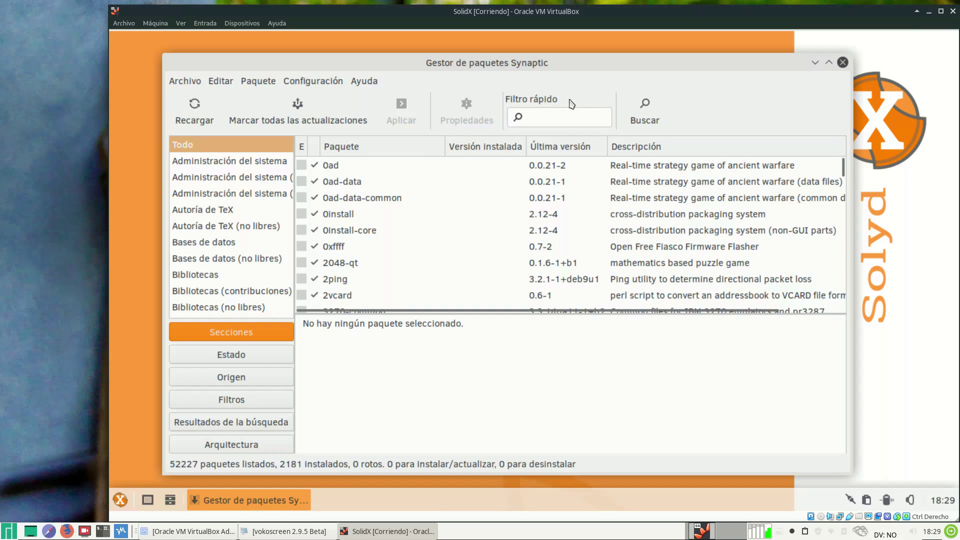
left_click(561, 121)
type("filezilla")
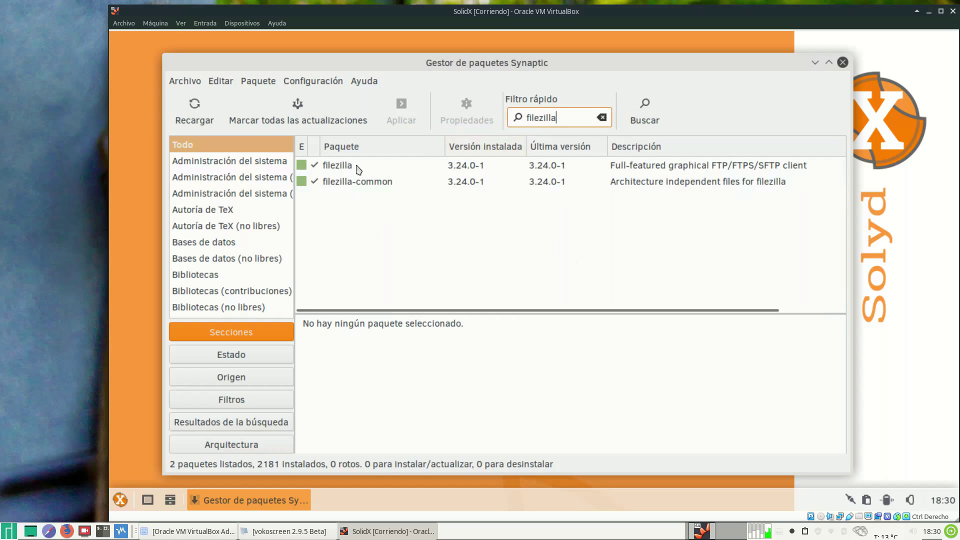
right_click(355, 168)
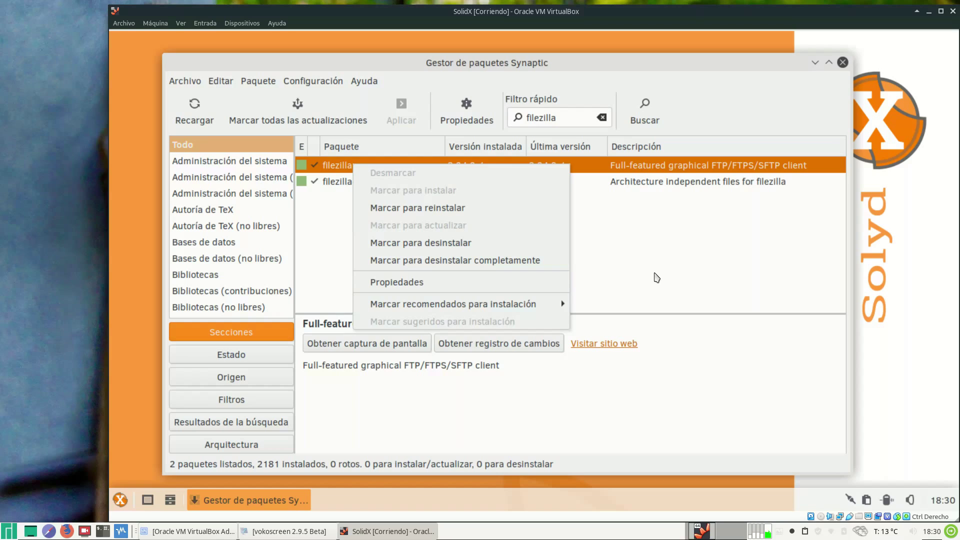
left_click(657, 278)
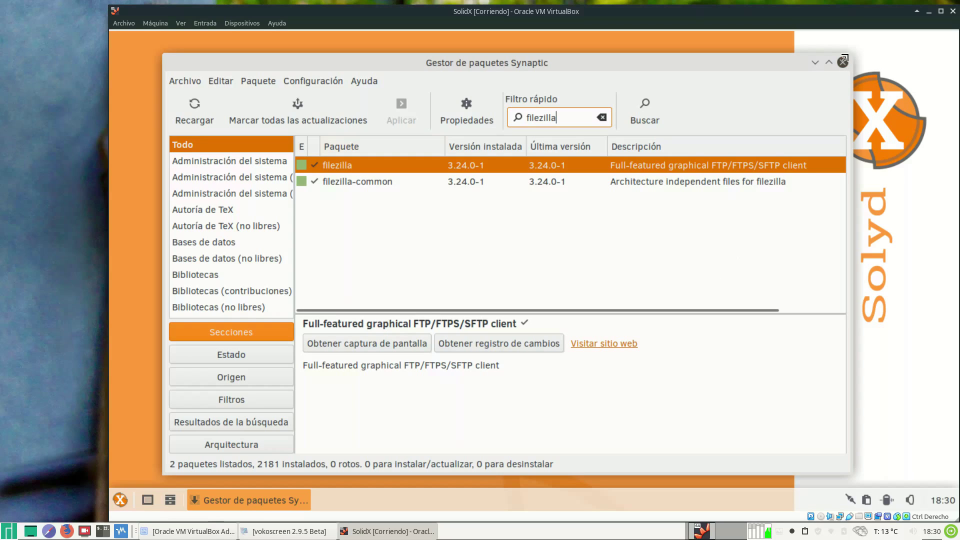
Step: Close Synaptic and open the Configuración settings manager maximized from the Sistema menu
left_click(843, 63)
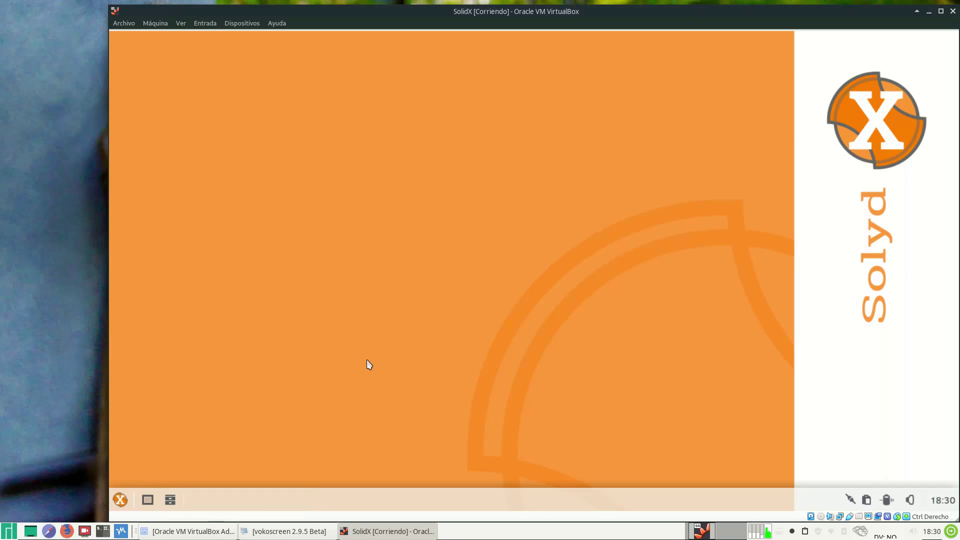
left_click(120, 500)
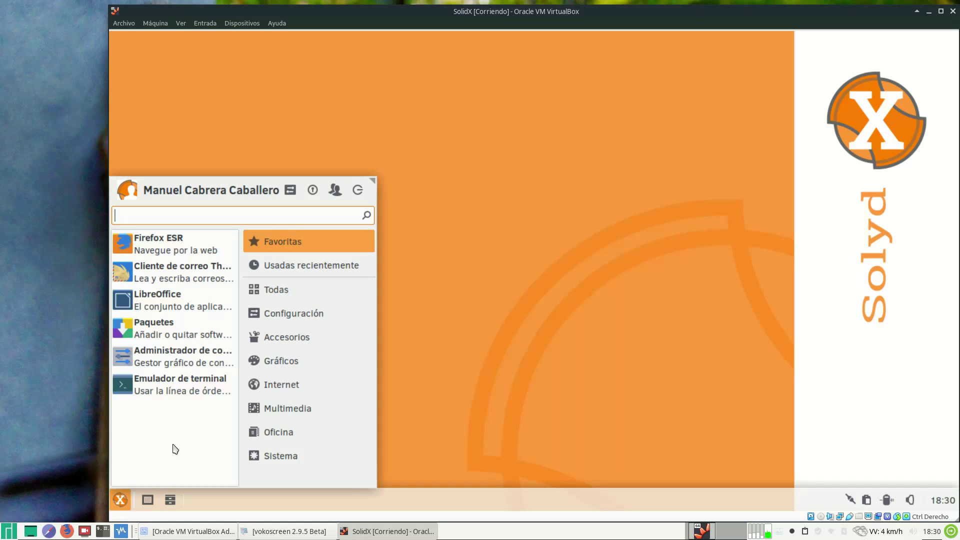
left_click(270, 456)
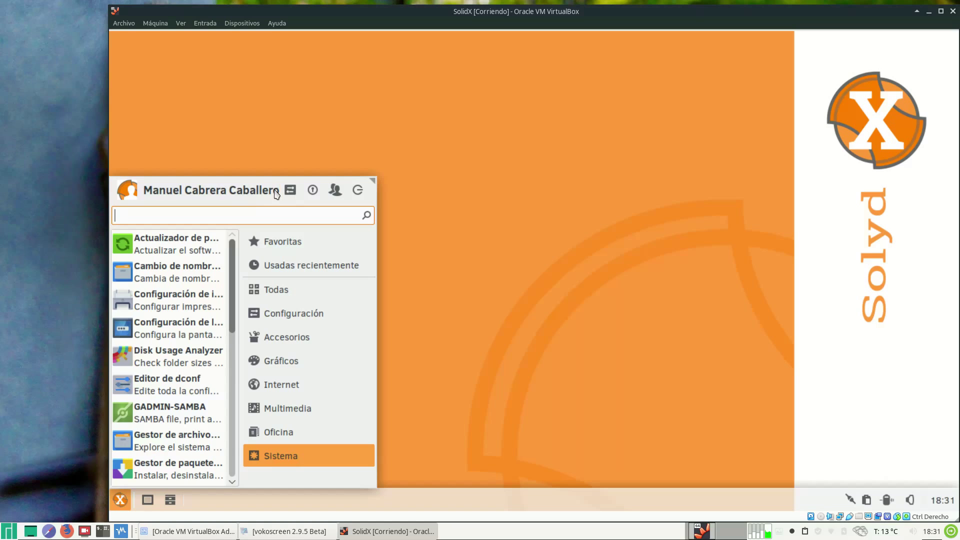
left_click(291, 190)
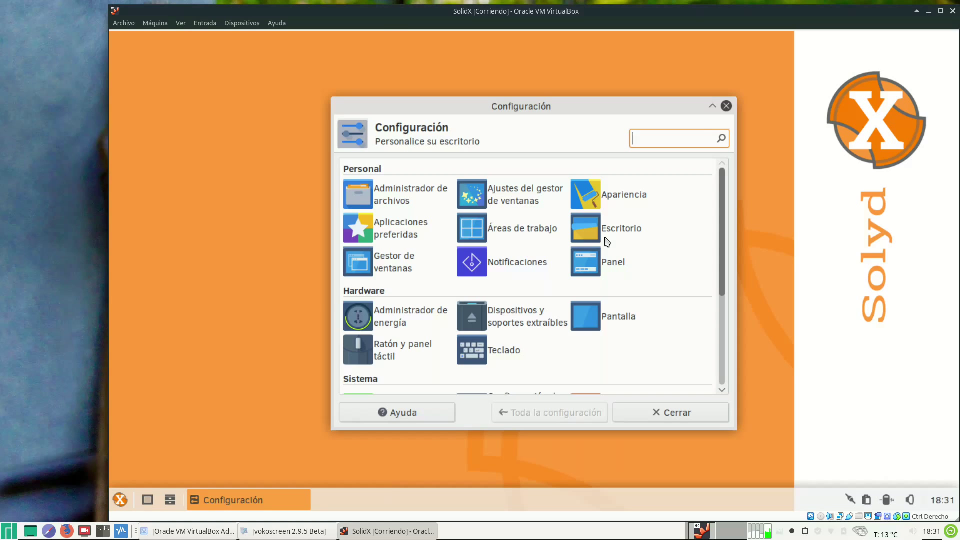
double_click(545, 107)
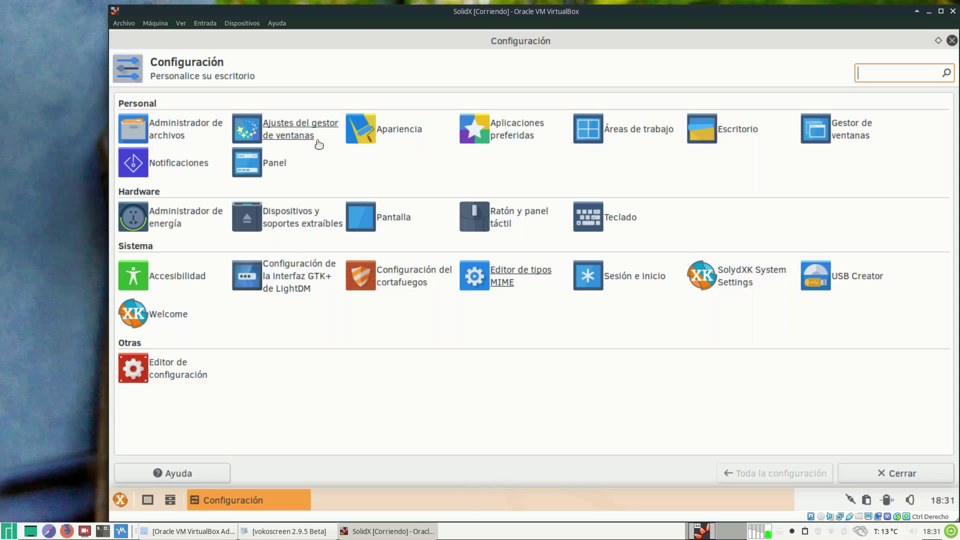
Step: Review Aplicaciones preferidas, including the Utilidades file manager and terminal, then go back to the overview
left_click(515, 127)
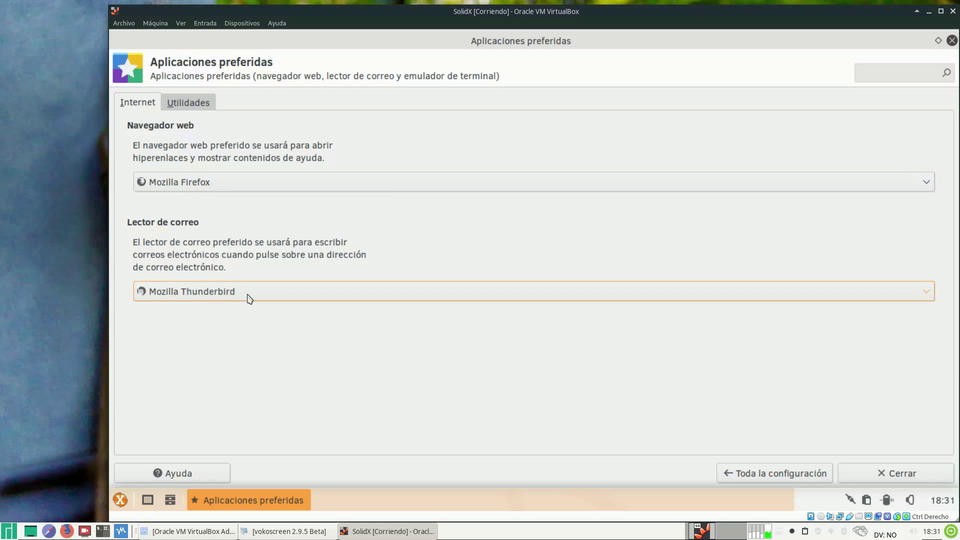
left_click(192, 105)
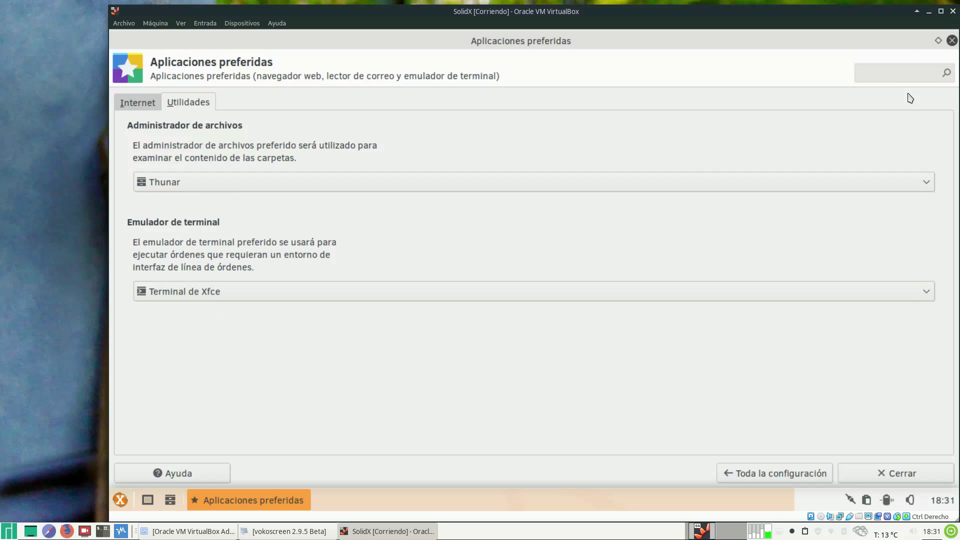
left_click(756, 477)
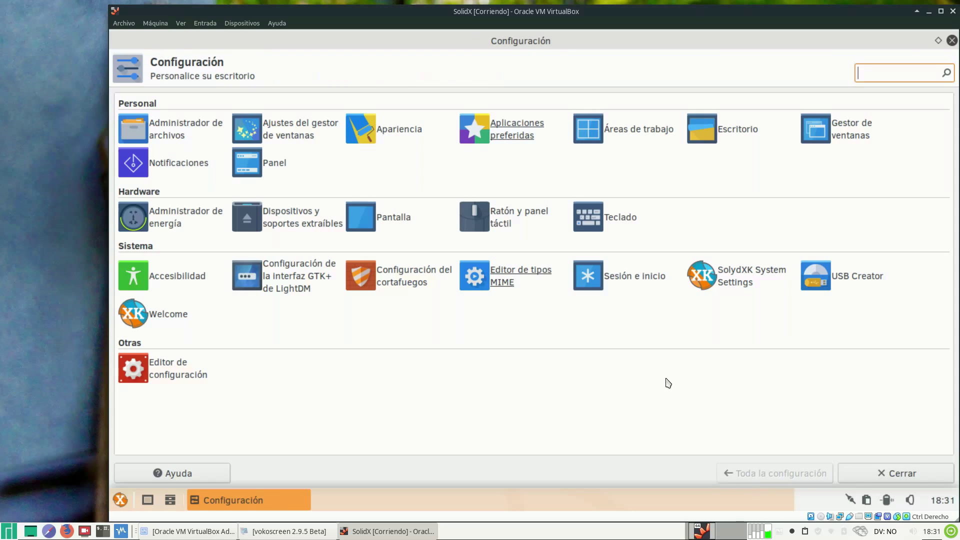
Step: In Apariencia, try the Xfce-4.0, Xfce-basic and Xfce-dawn styles, settling on Xfce-kolors
left_click(405, 130)
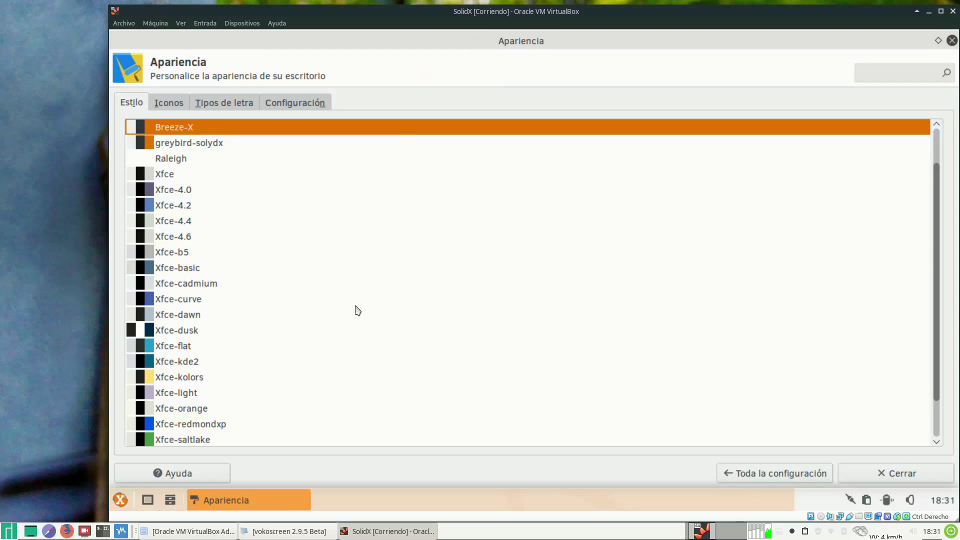
left_click(179, 193)
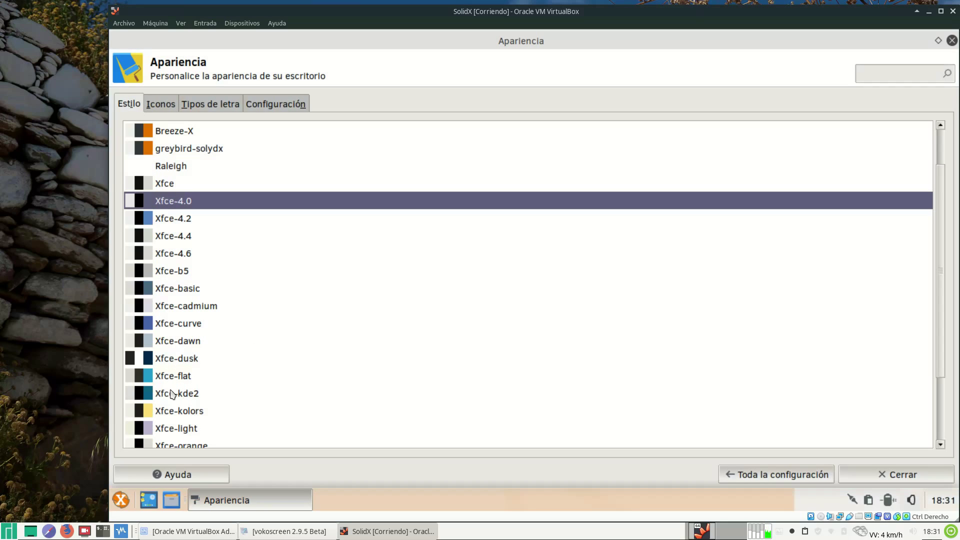
left_click(181, 289)
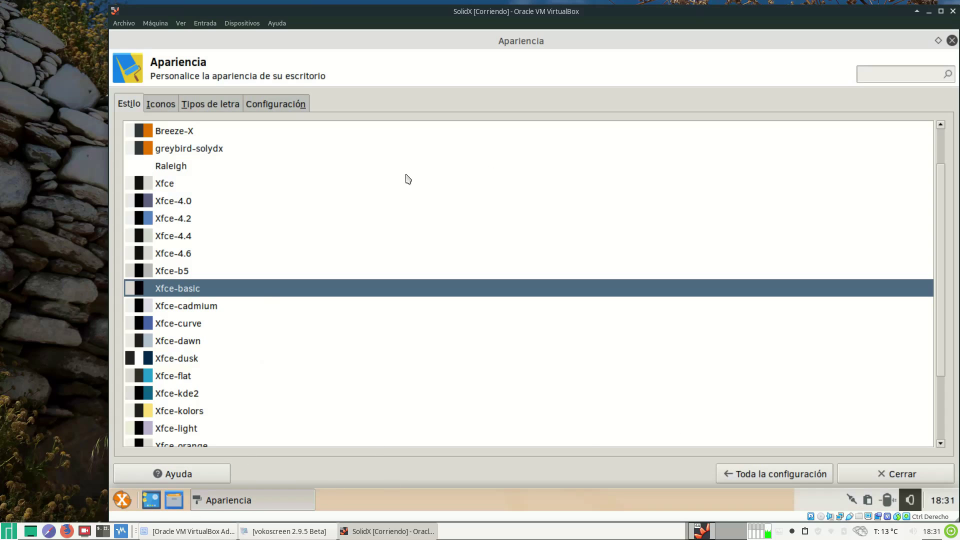
left_click(190, 344)
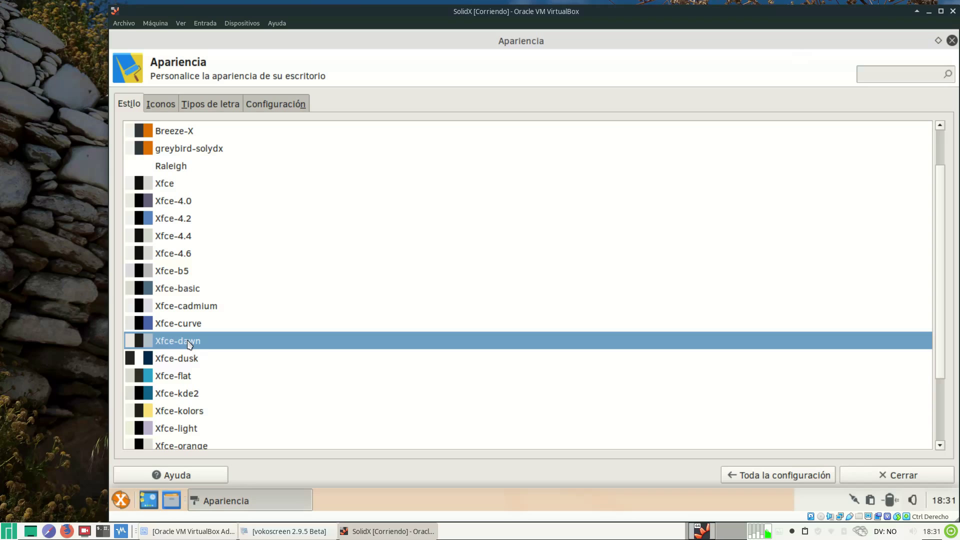
left_click(176, 412)
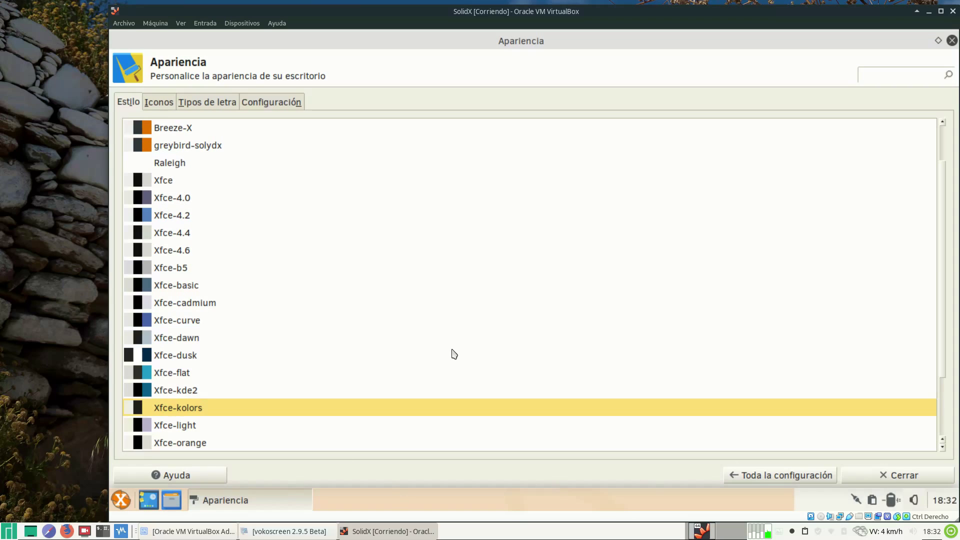
Step: Browse the Iconos, Tipos de letra and Configuración tabs, then go back to the overview
left_click(159, 103)
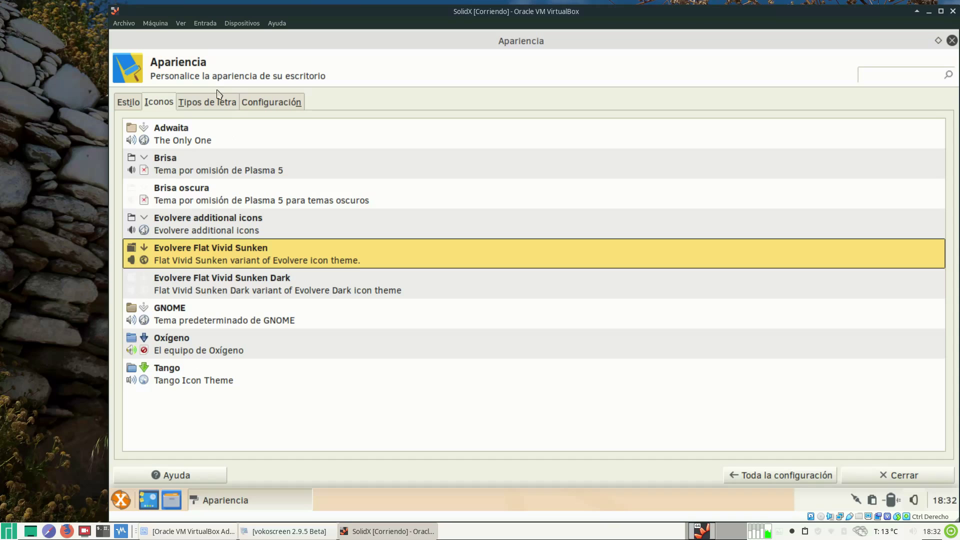
left_click(198, 103)
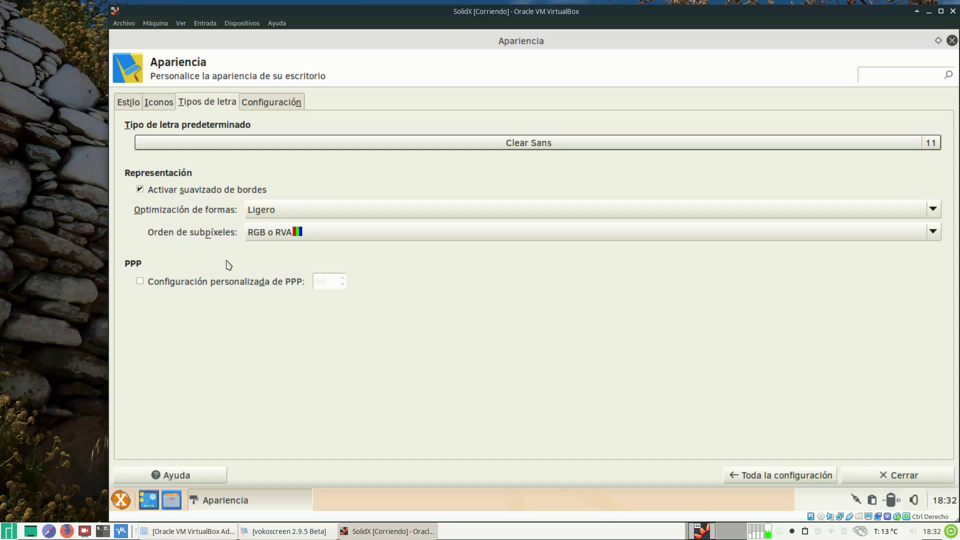
left_click(274, 103)
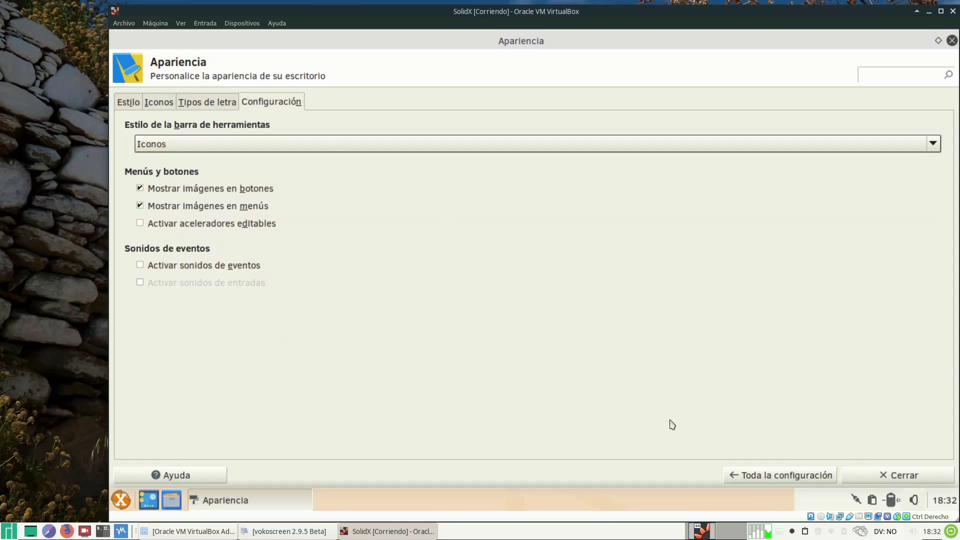
left_click(766, 478)
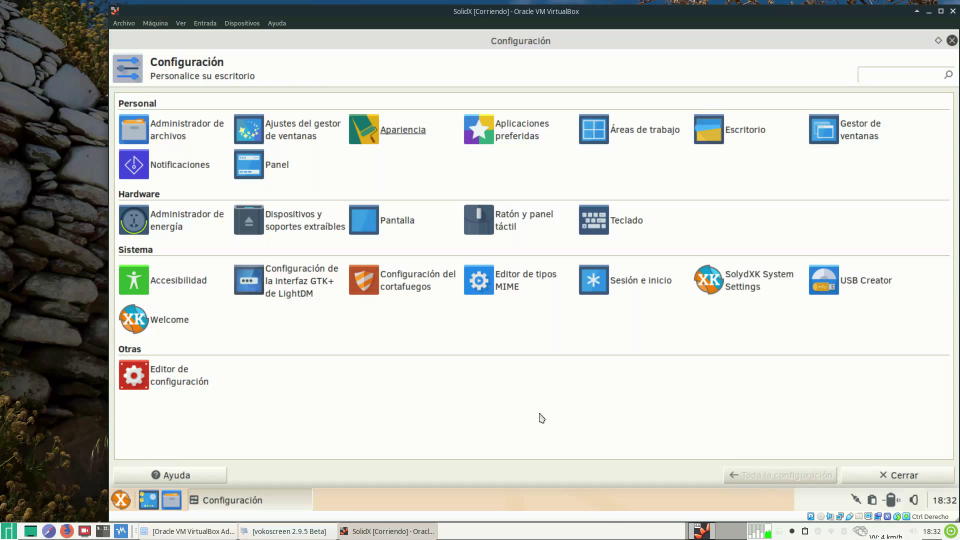
Step: In Escritorio > Fondo, enable wallpaper changing every few minutes with Orden Aleatorio ticked
left_click(745, 130)
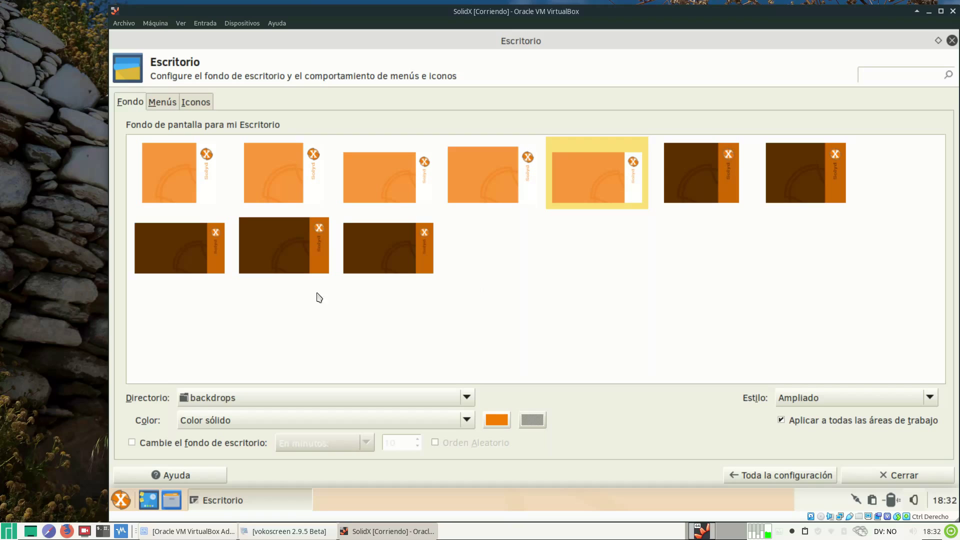
left_click(149, 446)
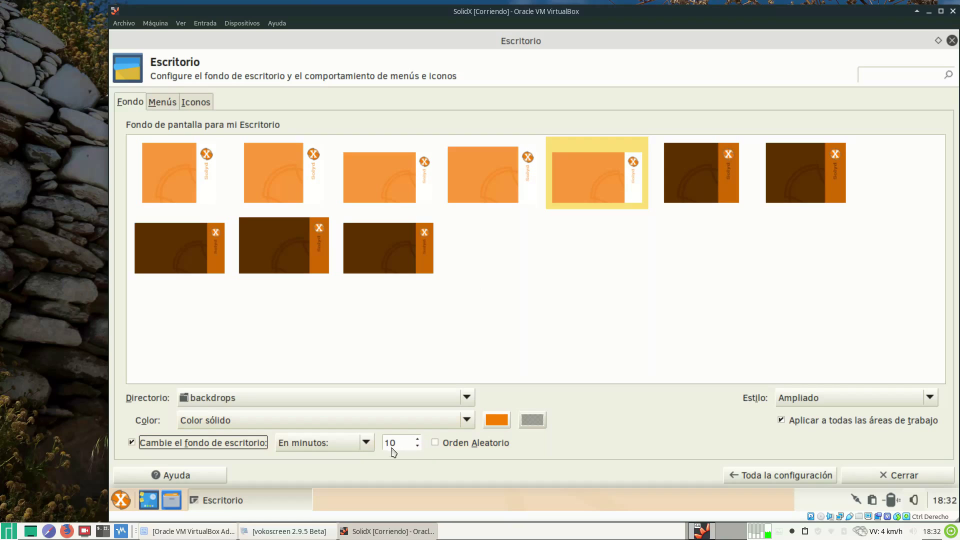
left_click(367, 445)
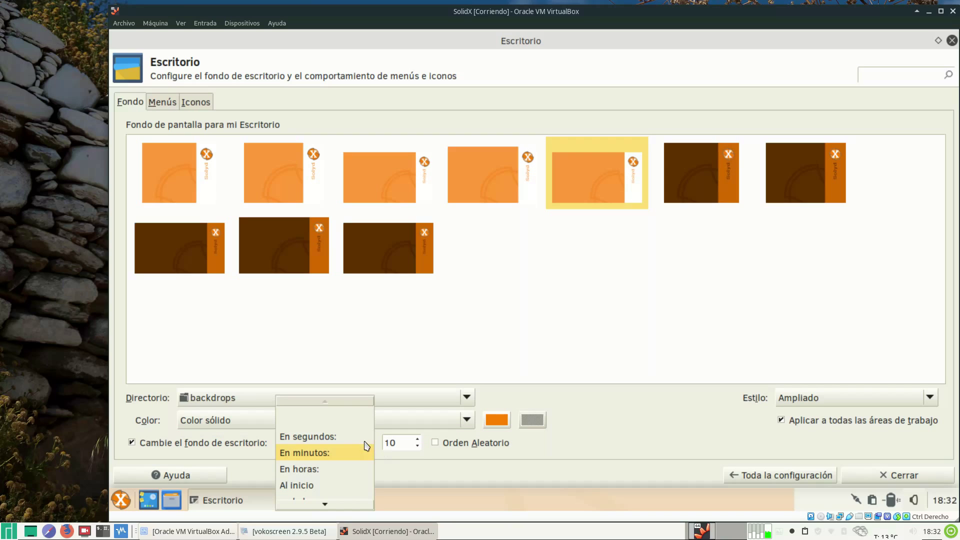
left_click(442, 476)
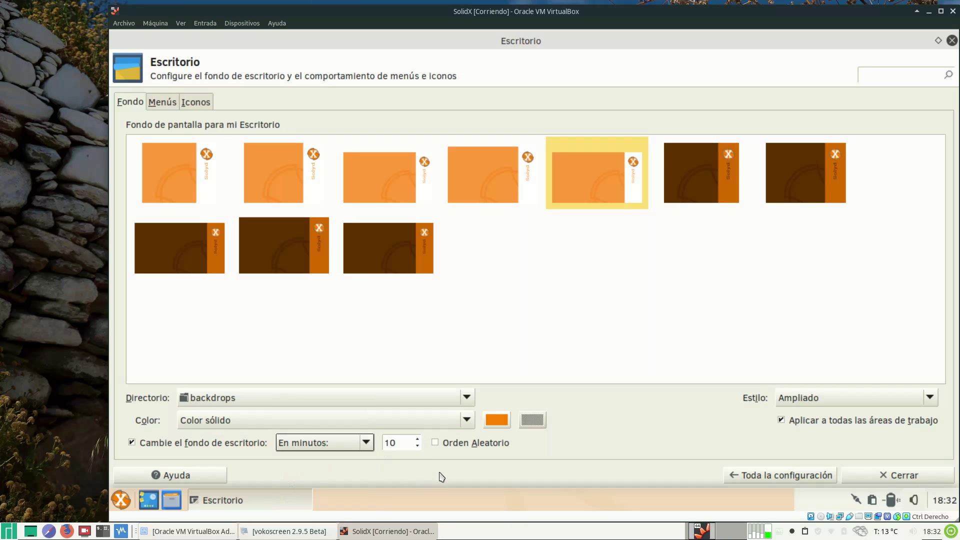
left_click(435, 443)
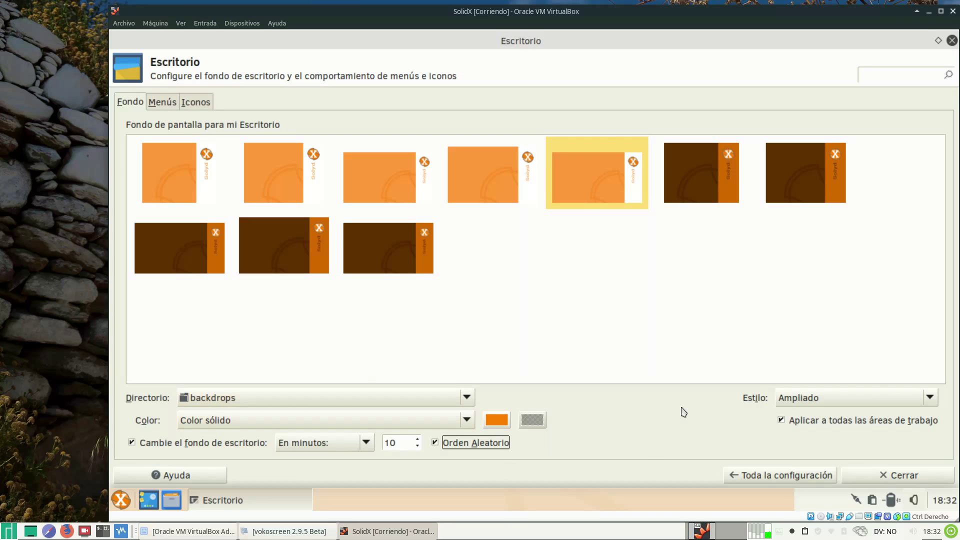
Step: View the Menús and Iconos tabs, then go back to the settings overview
left_click(167, 103)
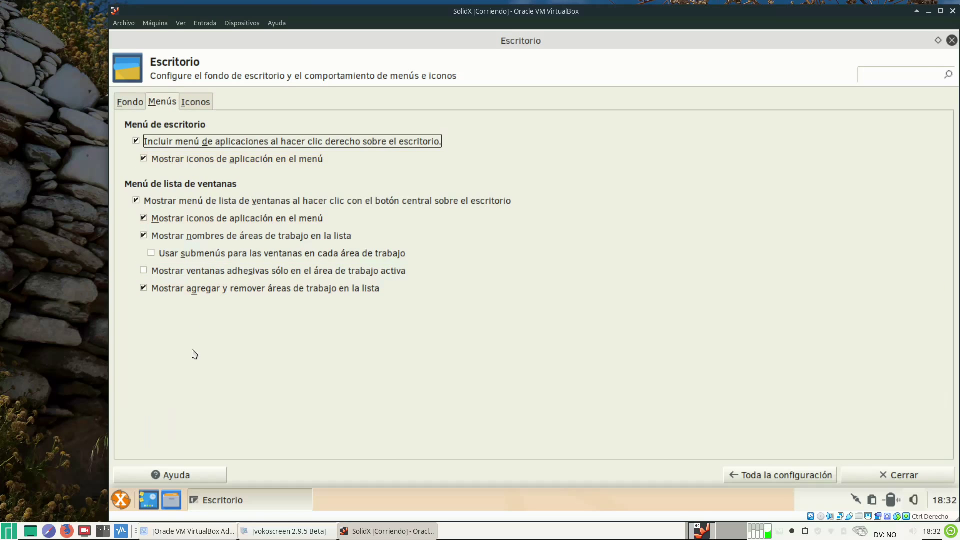
left_click(195, 102)
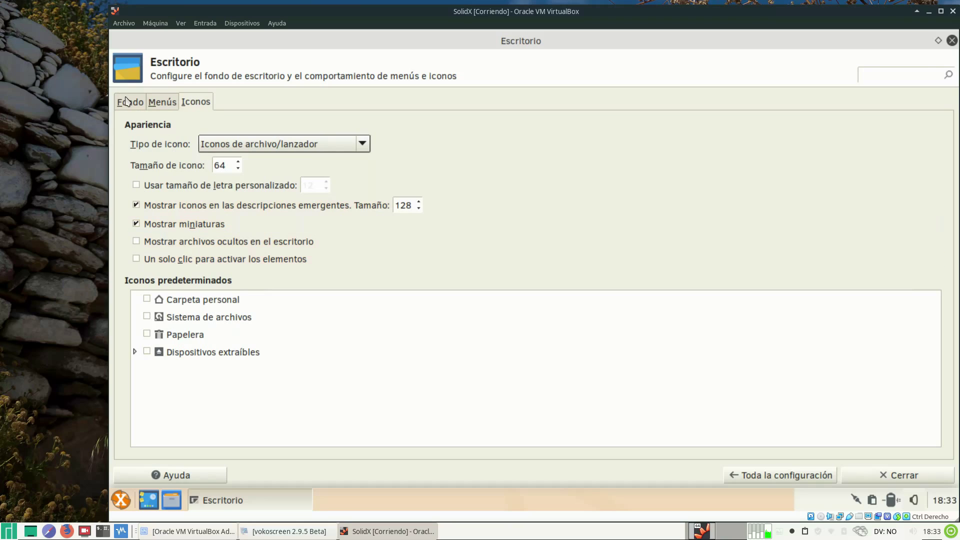
left_click(792, 474)
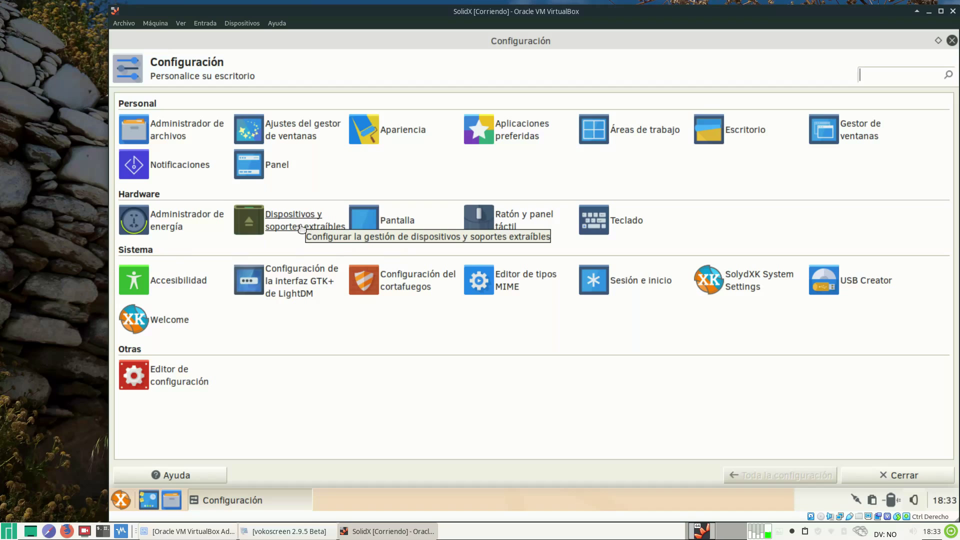
left_click(403, 223)
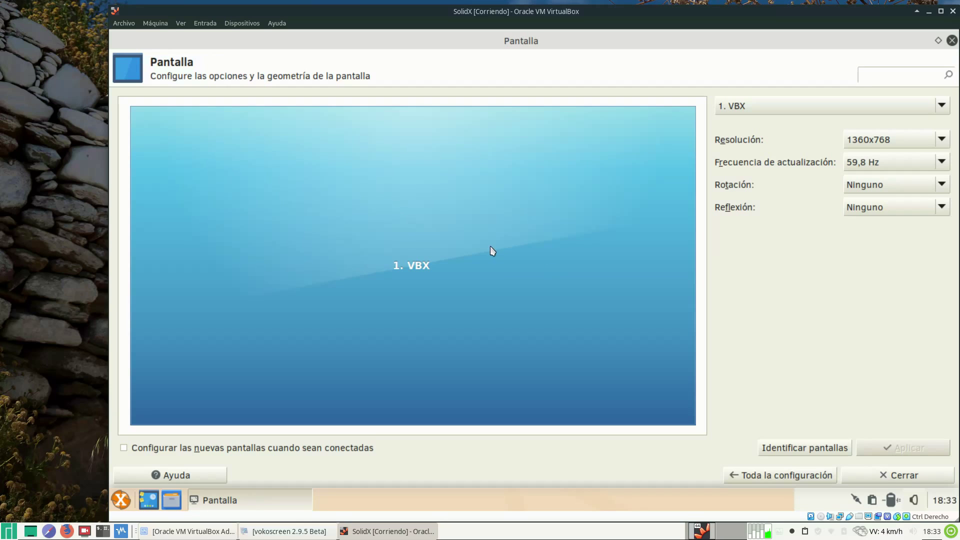
left_click(739, 476)
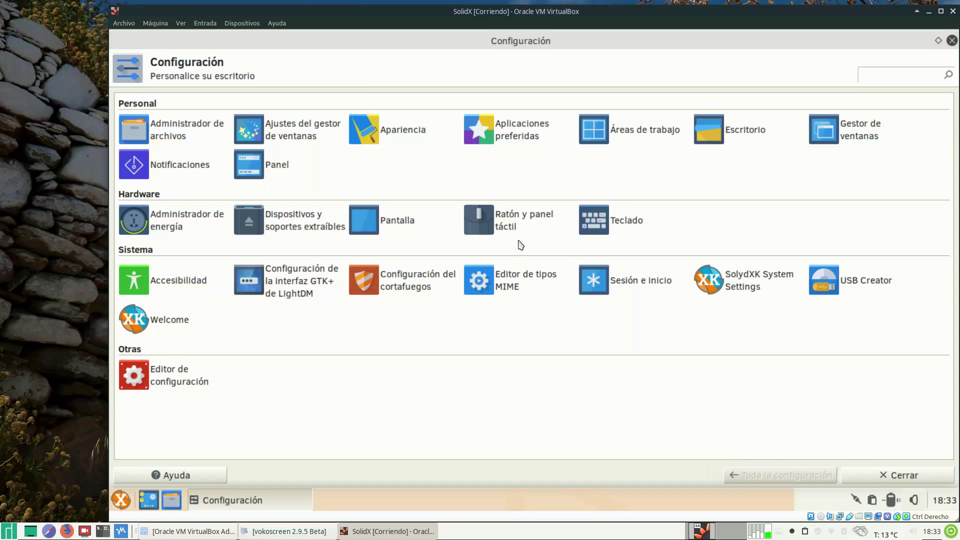
left_click(636, 220)
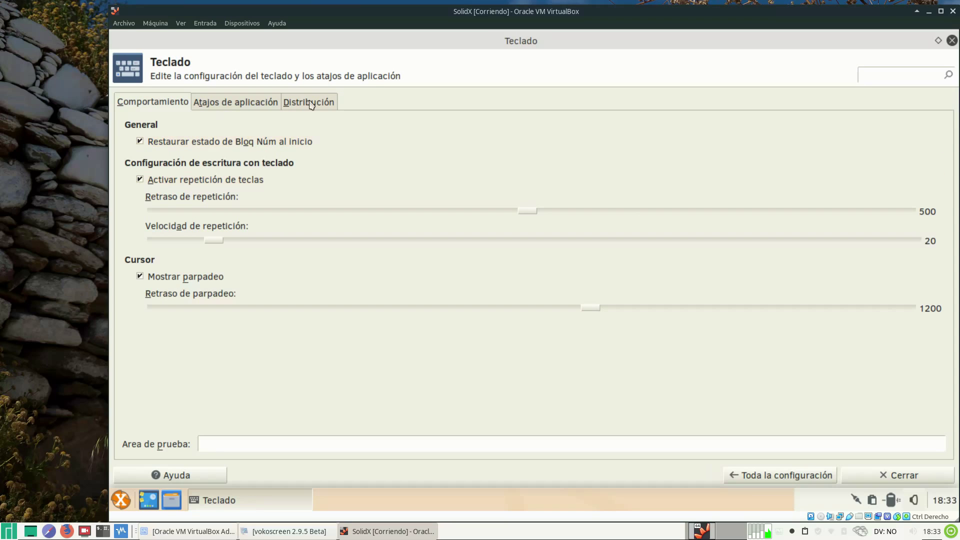
left_click(310, 103)
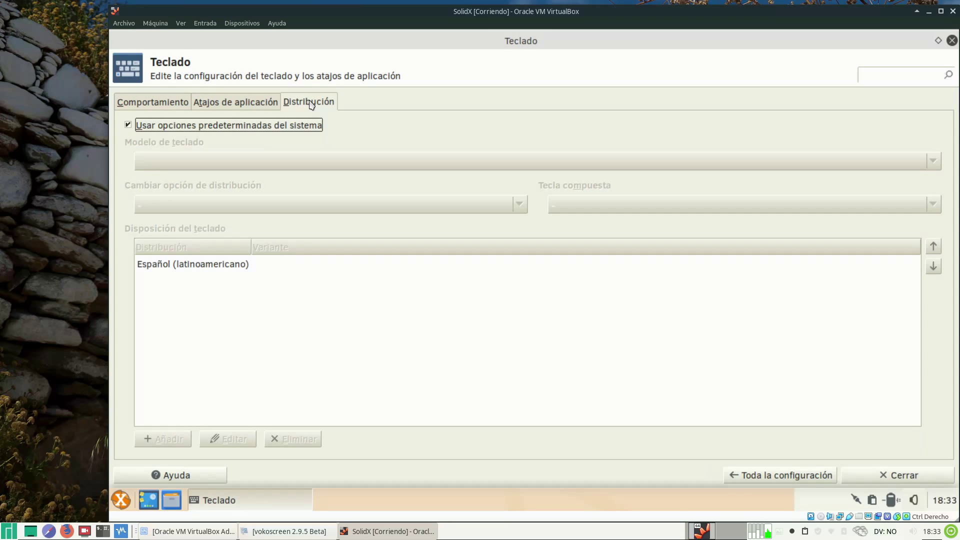
left_click(775, 483)
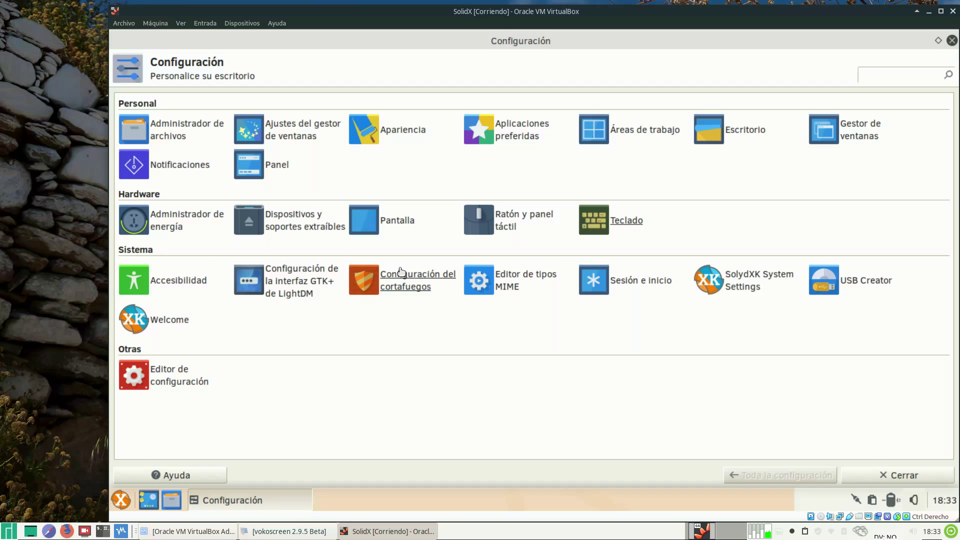
Step: Open the firewall configuration with the administrator password and centre its window
left_click(414, 276)
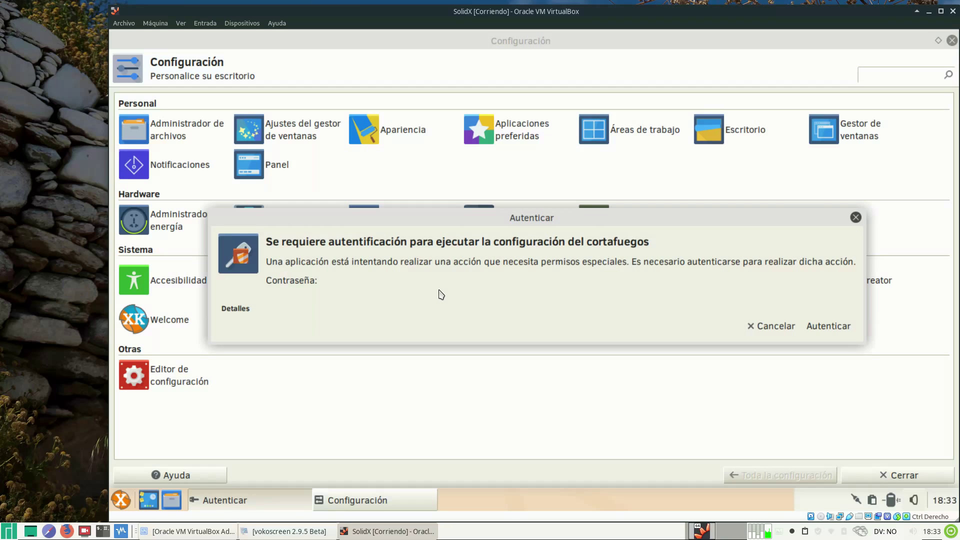
type("********")
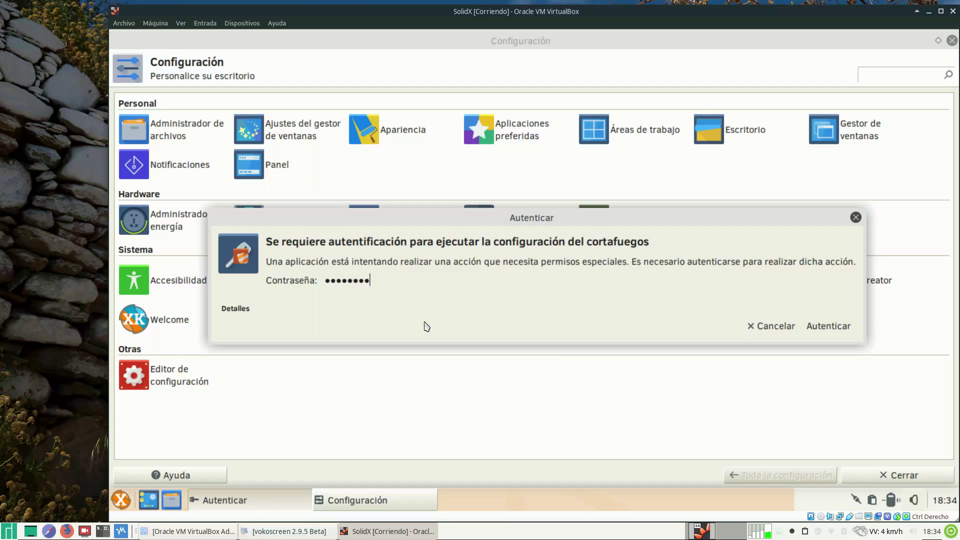
key("Return")
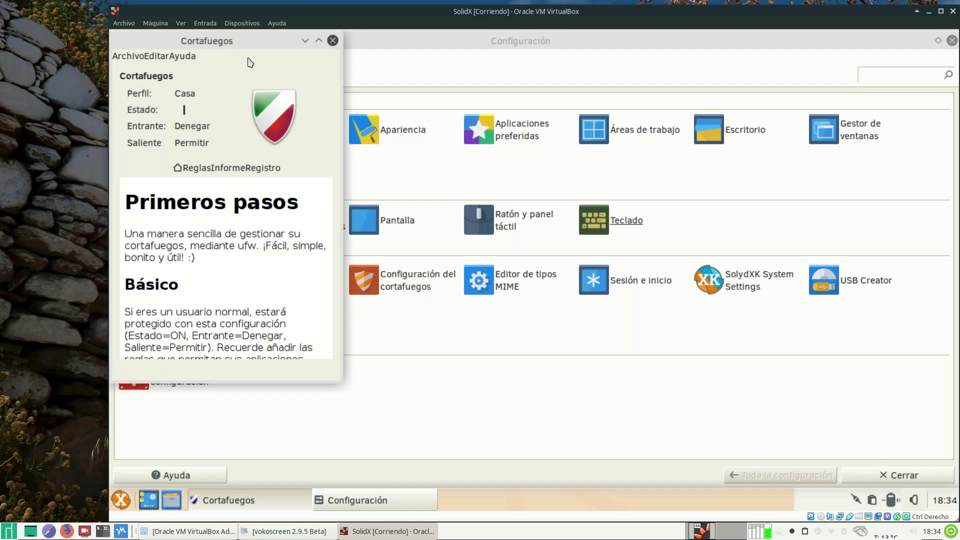
left_click_drag(232, 44, 384, 80)
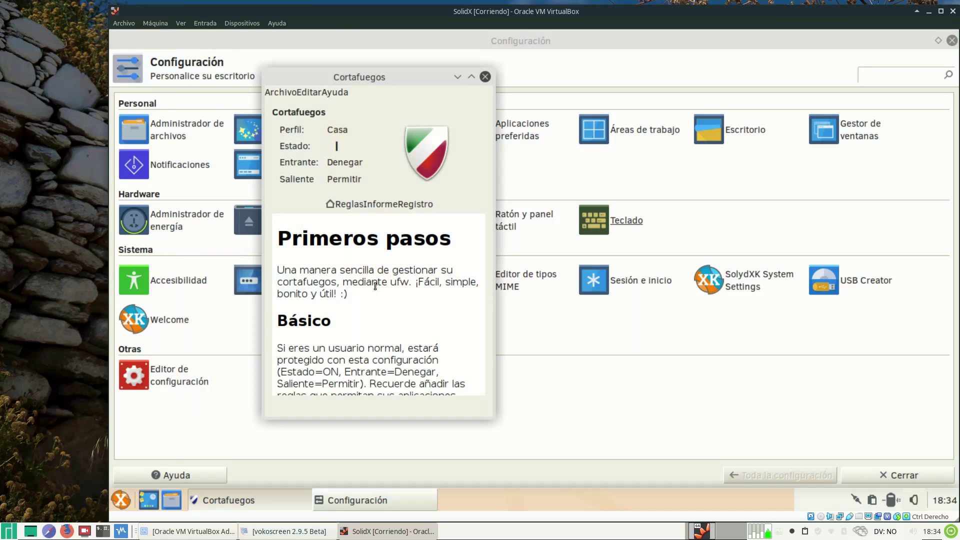
Step: View the firewall's Reglas tab listing rules for ports 111, 139 and 445
scroll(423, 313, "down", 5)
scroll(422, 314, "down", 5)
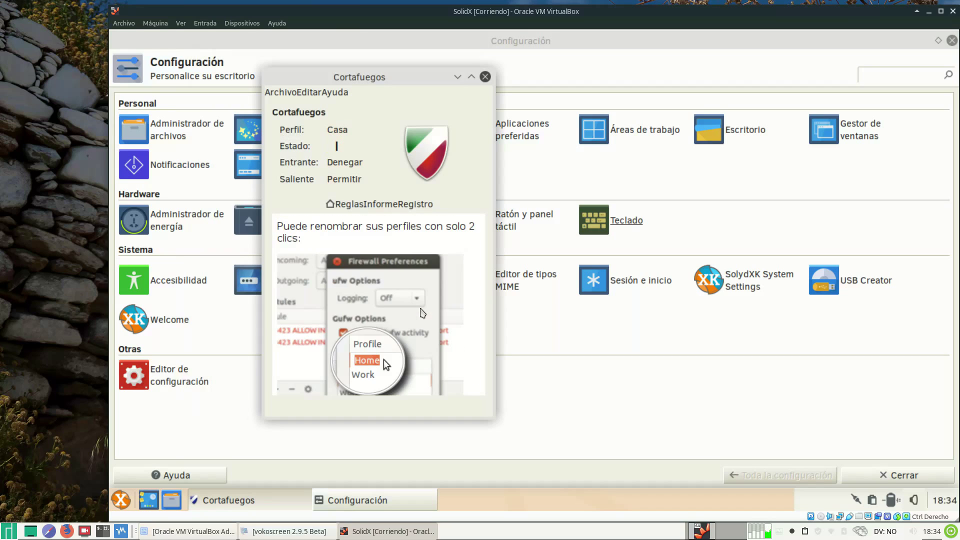
scroll(423, 313, "up", 15)
scroll(423, 314, "up", 2)
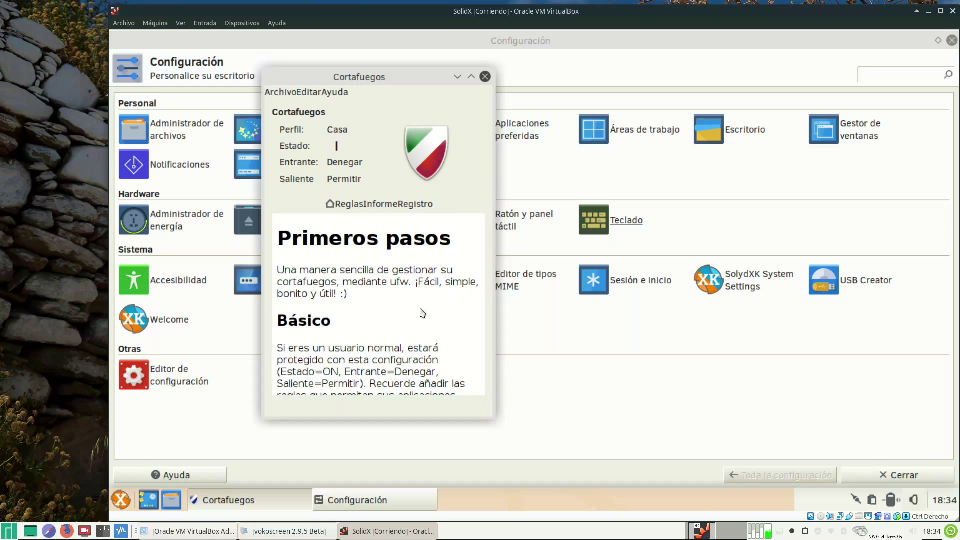
left_click(348, 205)
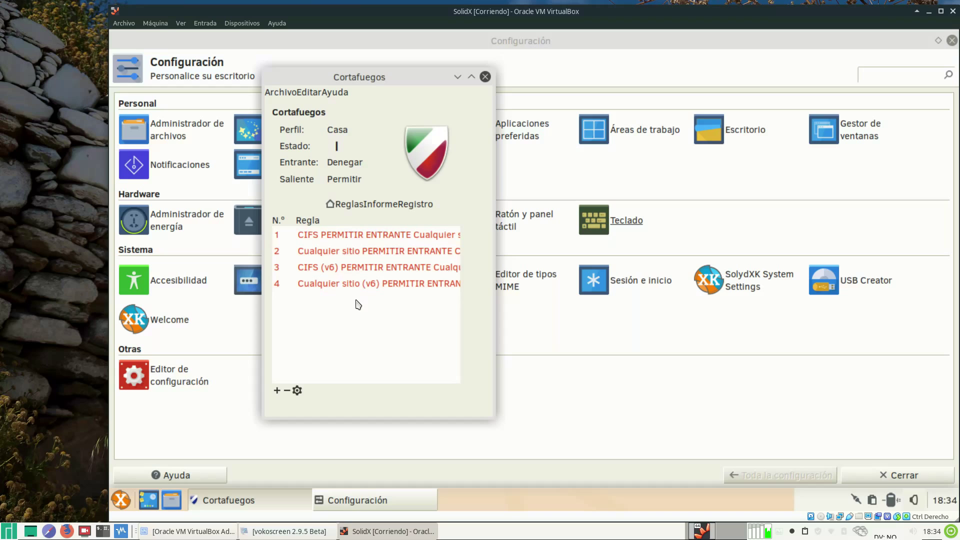
Step: Browse the Informe, Registro and help tabs, ending on the listening-ports report
left_click(378, 205)
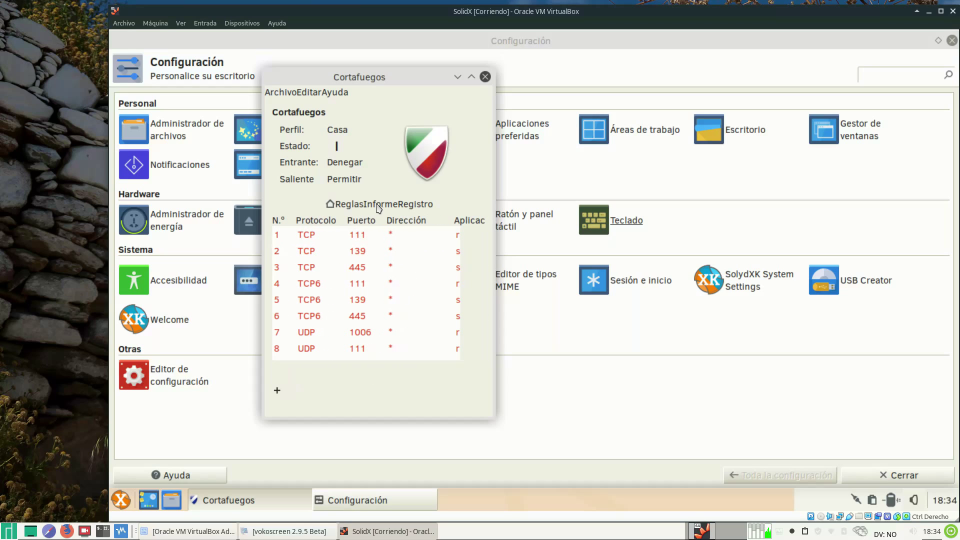
scroll(346, 309, "down", 1)
scroll(349, 280, "down", 3)
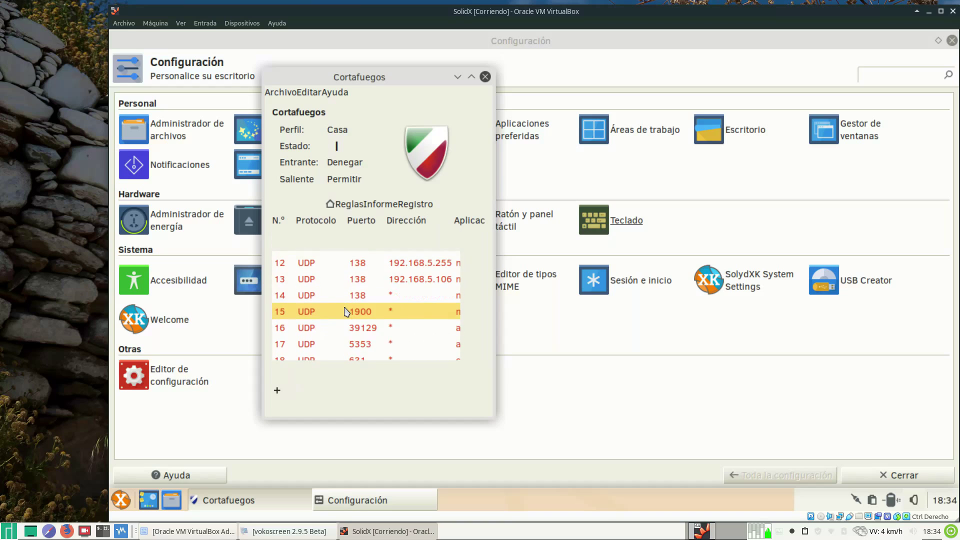
scroll(349, 295, "up", 5)
left_click(421, 205)
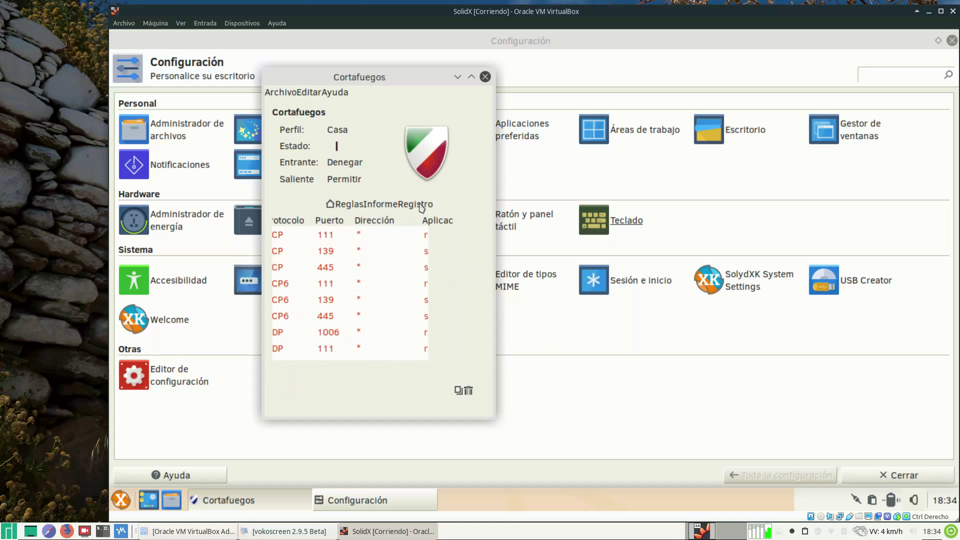
left_click(330, 205)
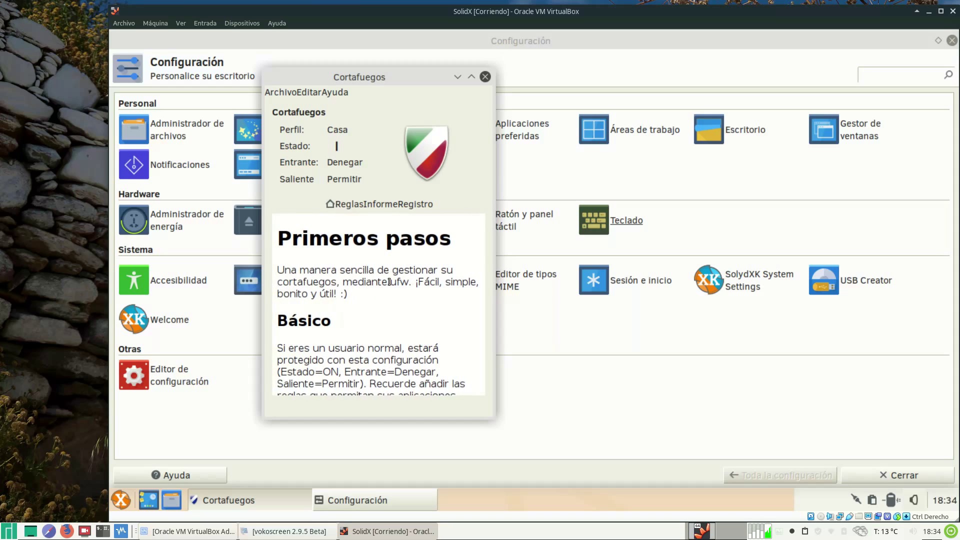
scroll(360, 225, "down", 3)
left_click(369, 205)
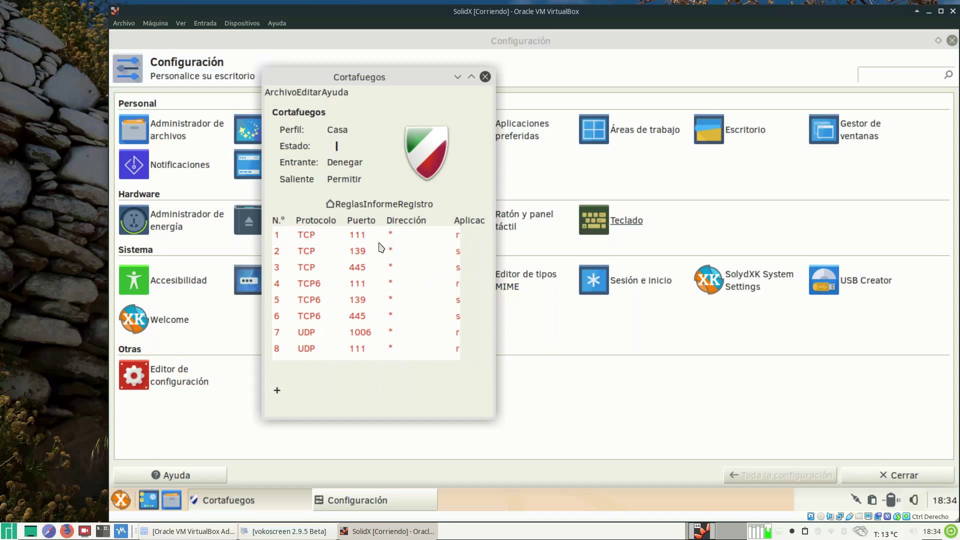
scroll(390, 314, "down", 5)
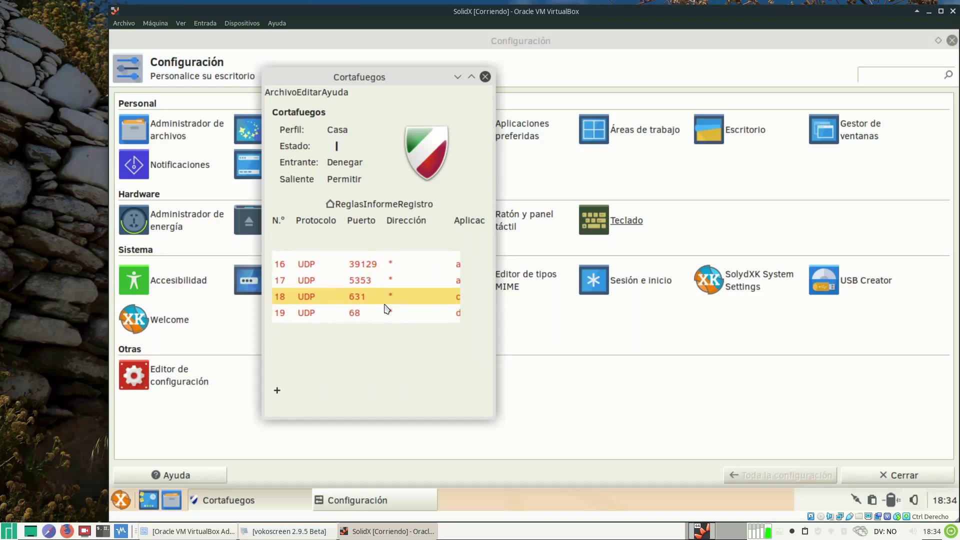
scroll(386, 308, "up", 5)
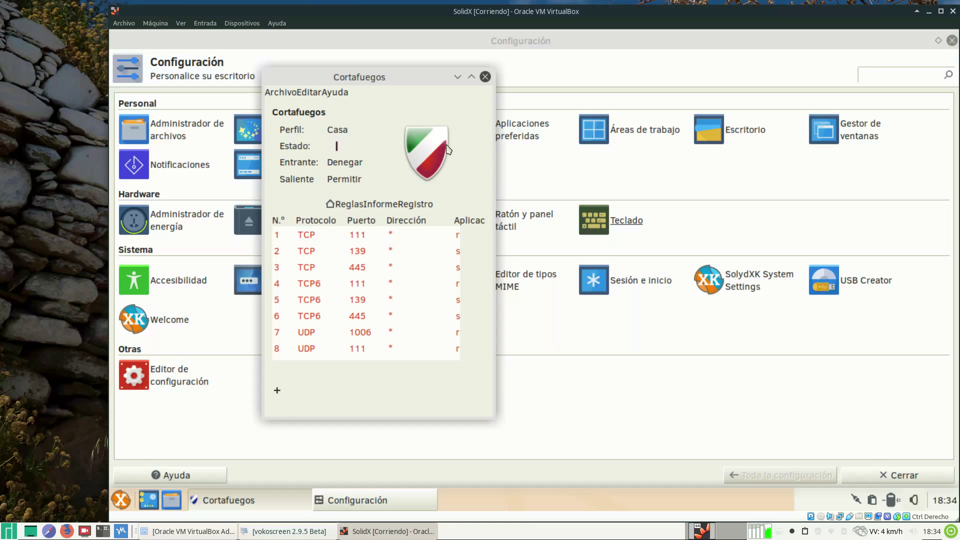
Step: Toggle the Estado switch off and back on, then close the Cortafuegos window
left_click(338, 148)
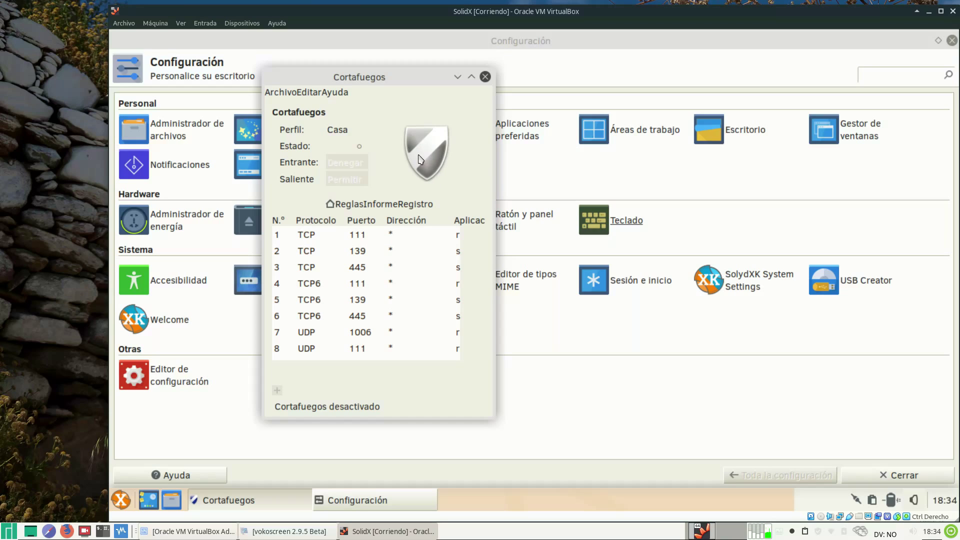
left_click(348, 149)
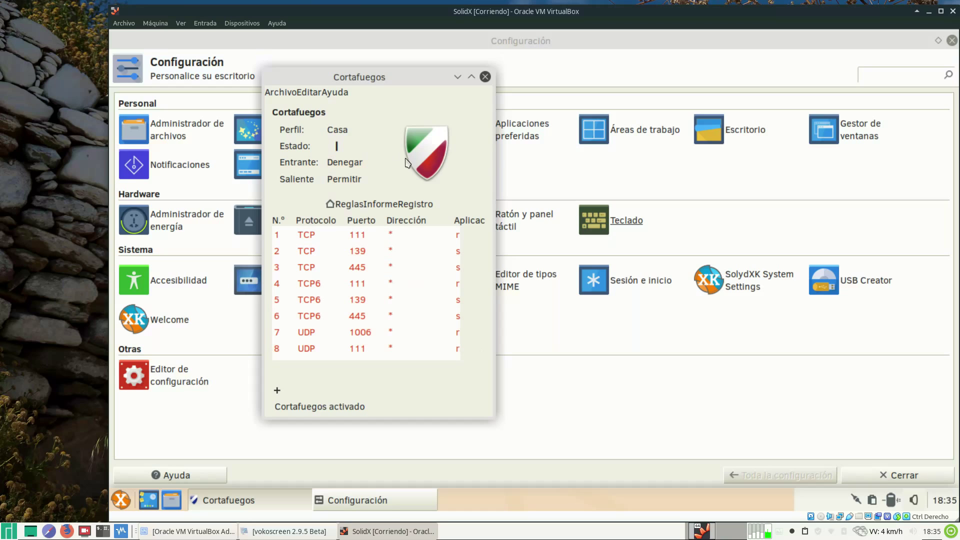
left_click(485, 77)
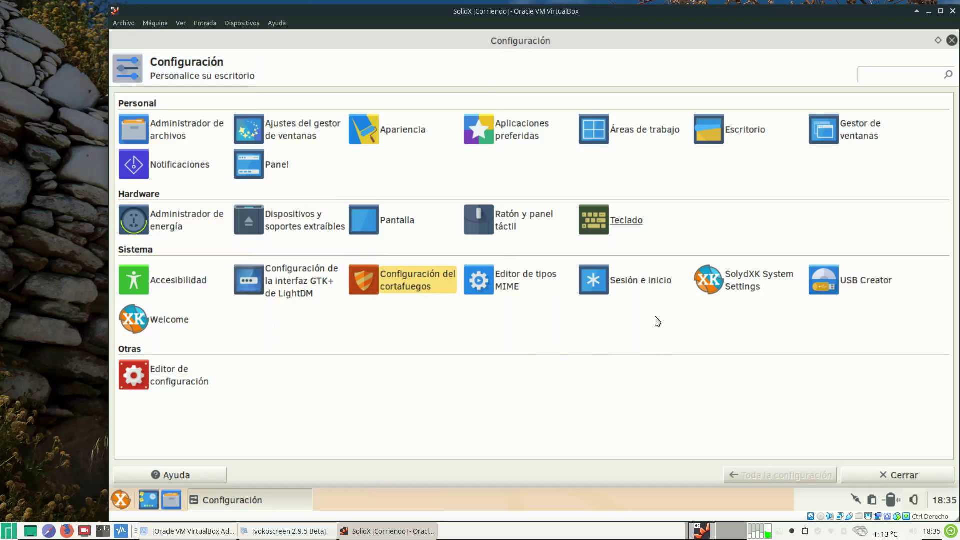
Step: Open SolydXK System Settings, authenticating with the administrator password
left_click(747, 283)
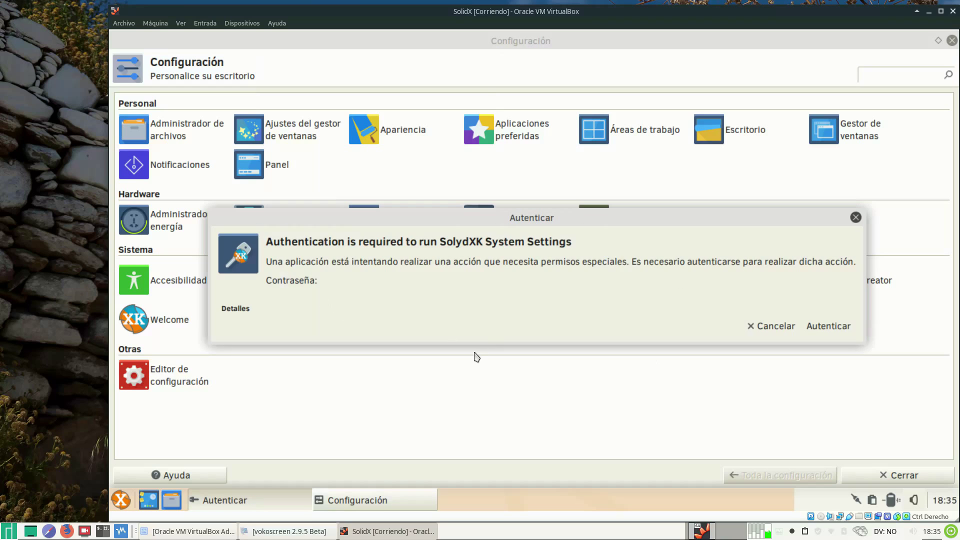
type("•••••")
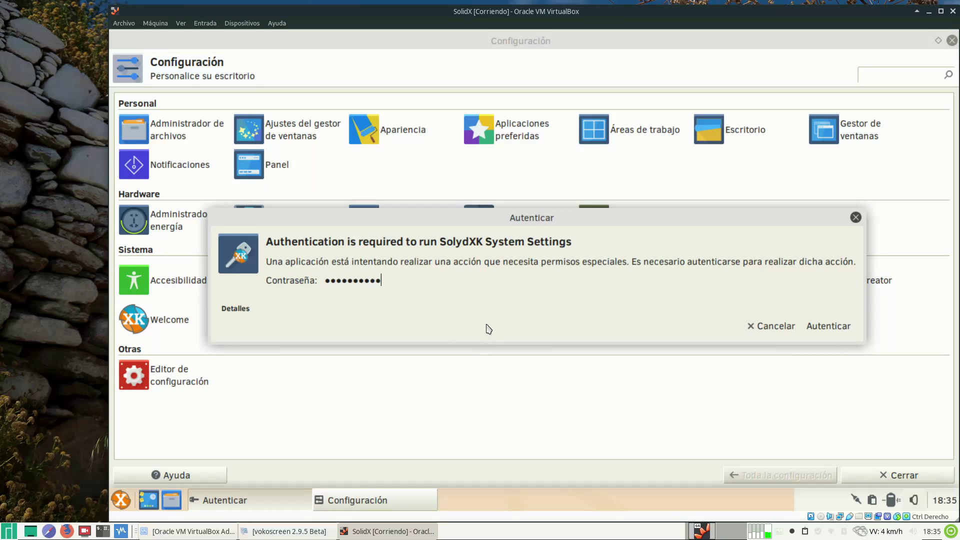
type("•••••")
key("Return")
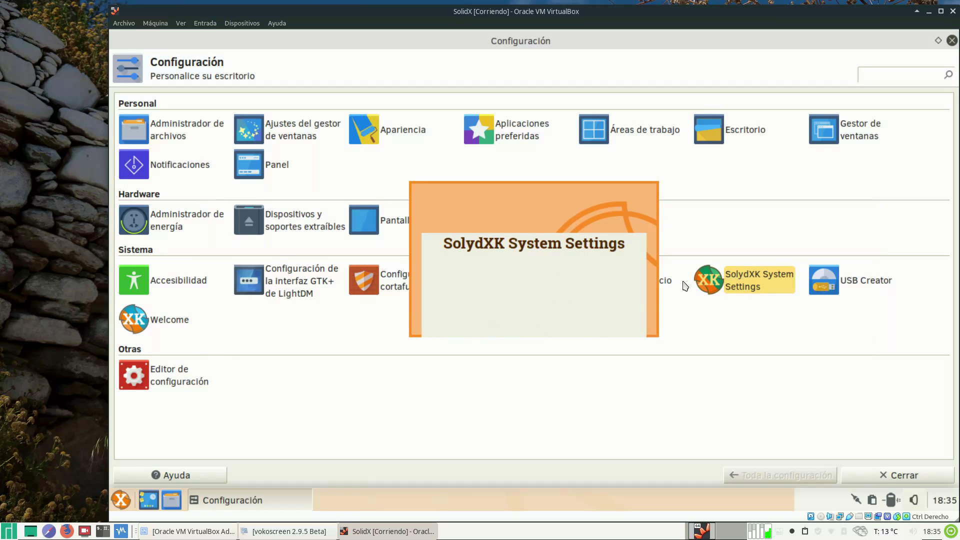
Step: Maximize the Configuración window and close SolydXK System Settings
left_click(938, 41)
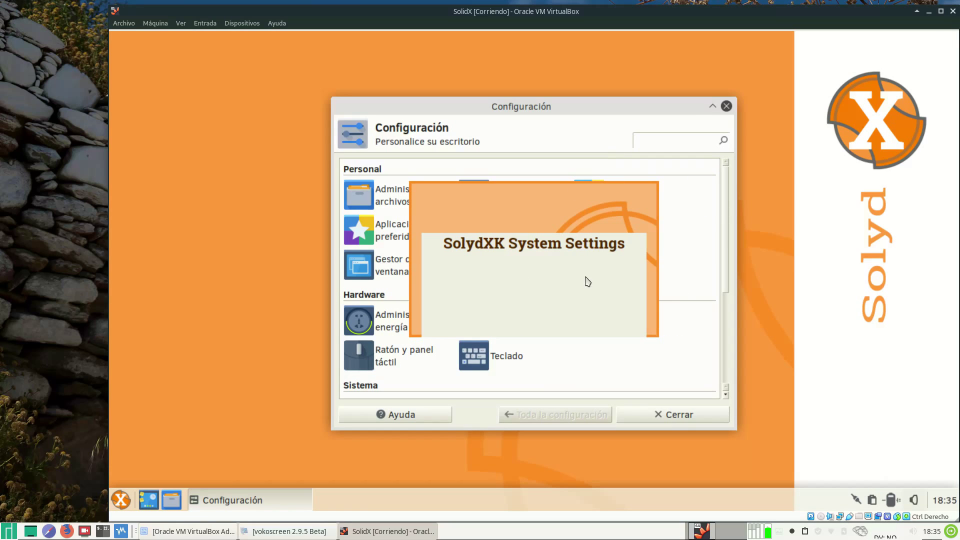
double_click(668, 110)
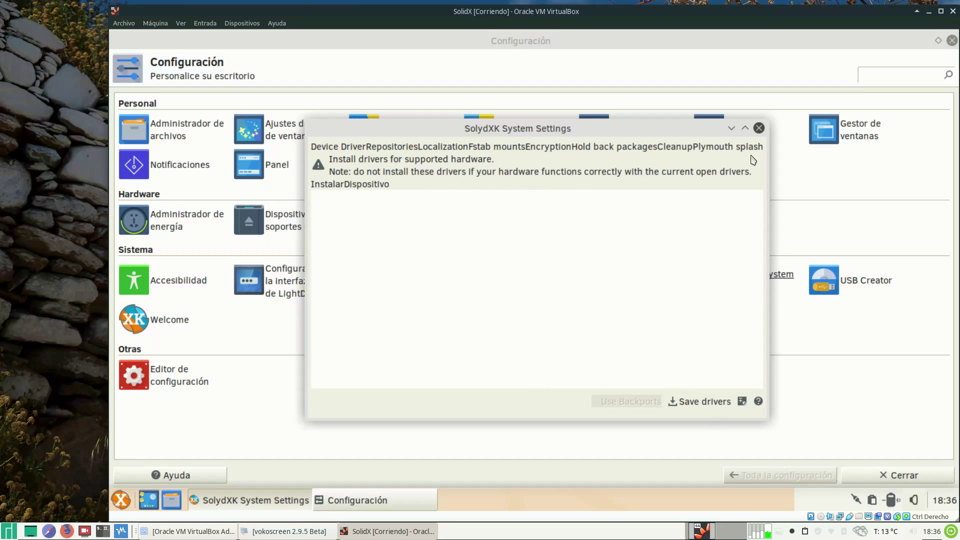
left_click(759, 128)
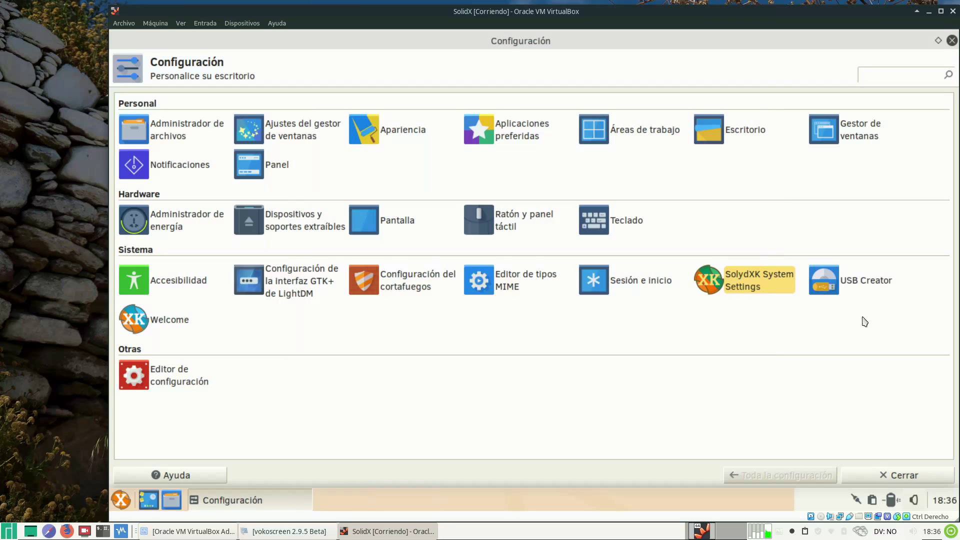
left_click(861, 285)
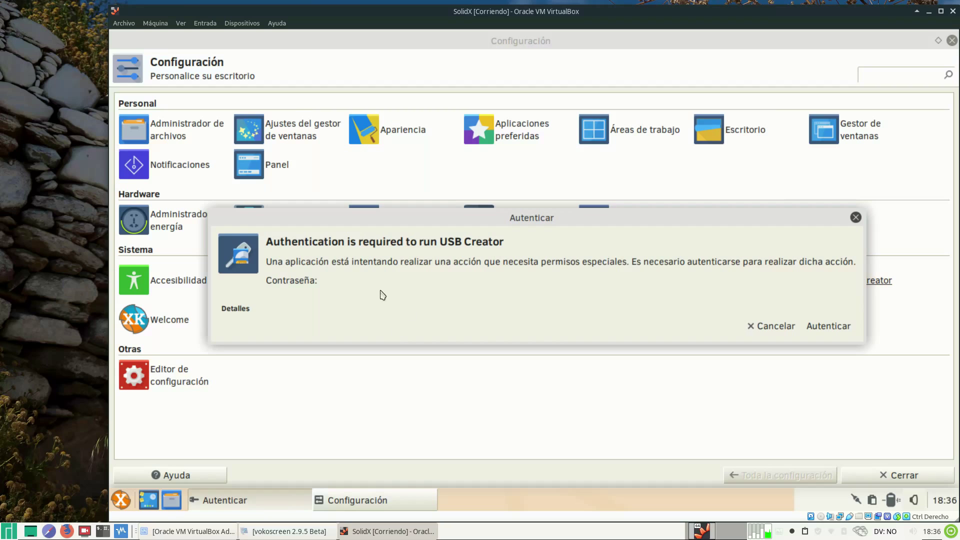
type("*****")
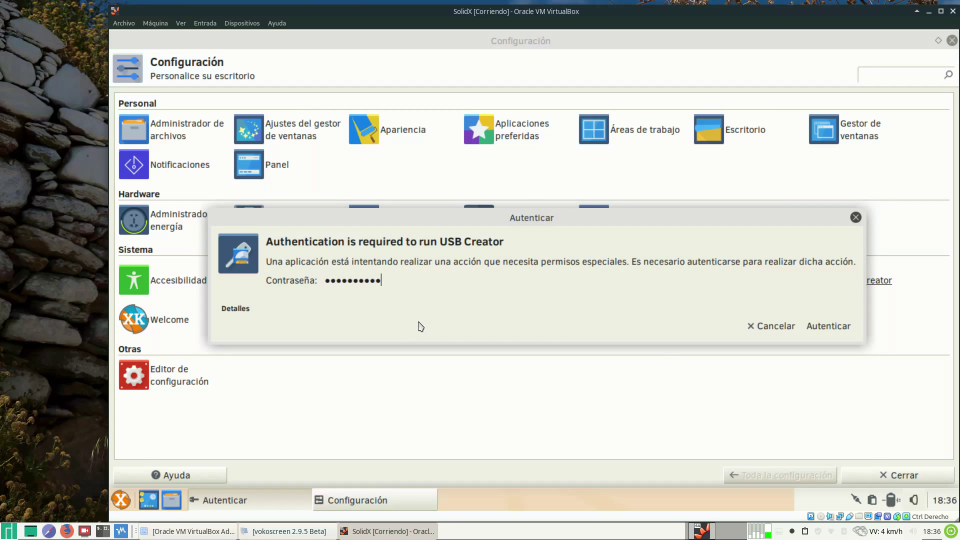
key("Return")
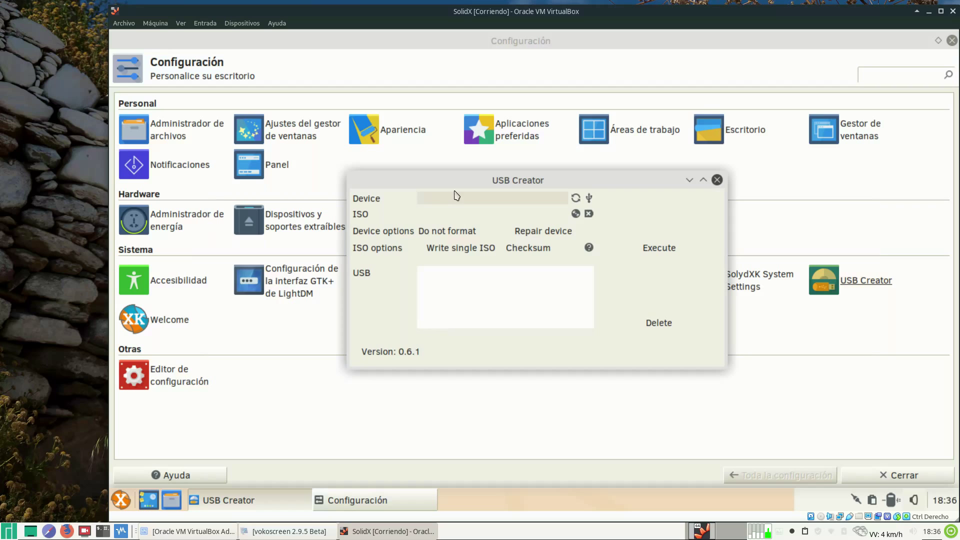
left_click_drag(472, 181, 433, 261)
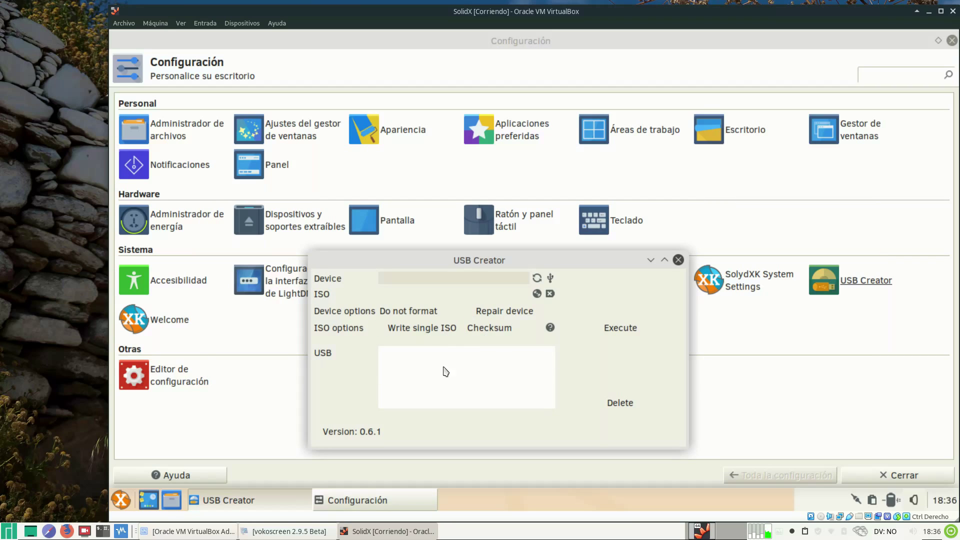
left_click_drag(466, 264, 428, 223)
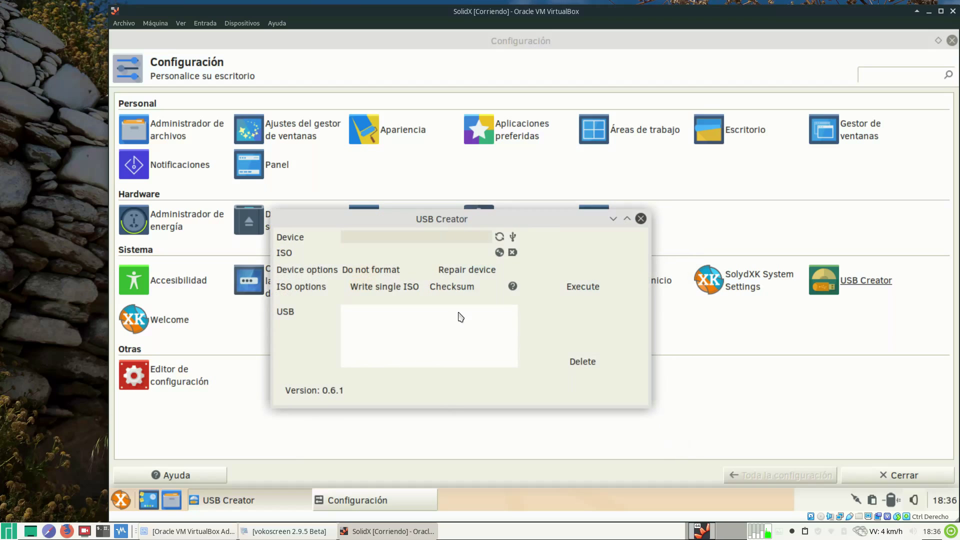
left_click(640, 219)
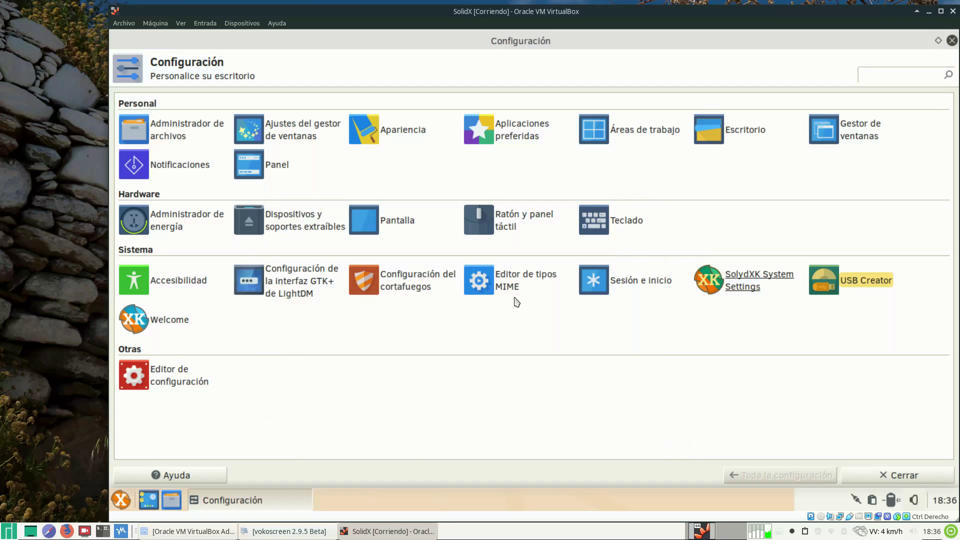
left_click(170, 323)
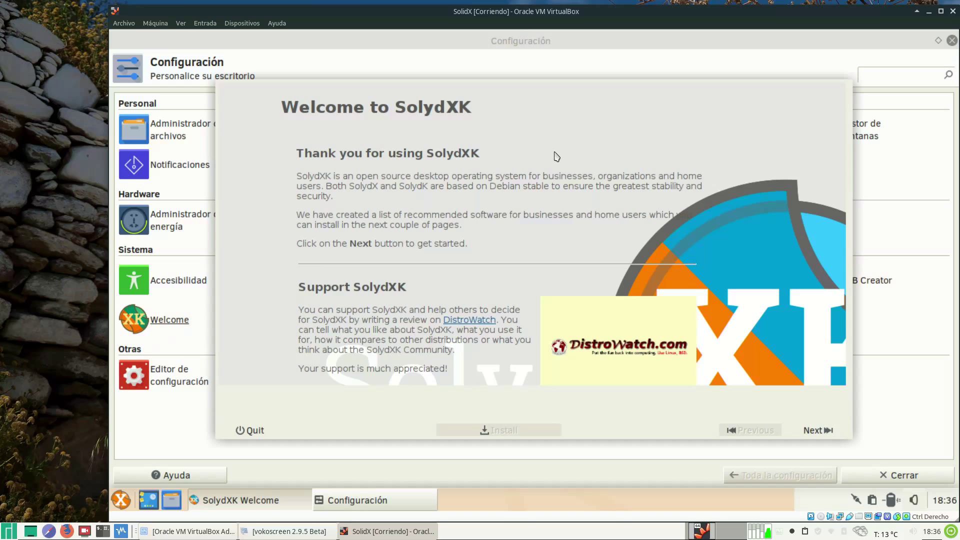
scroll(490, 286, "down", 3)
scroll(489, 281, "up", 3)
left_click(251, 431)
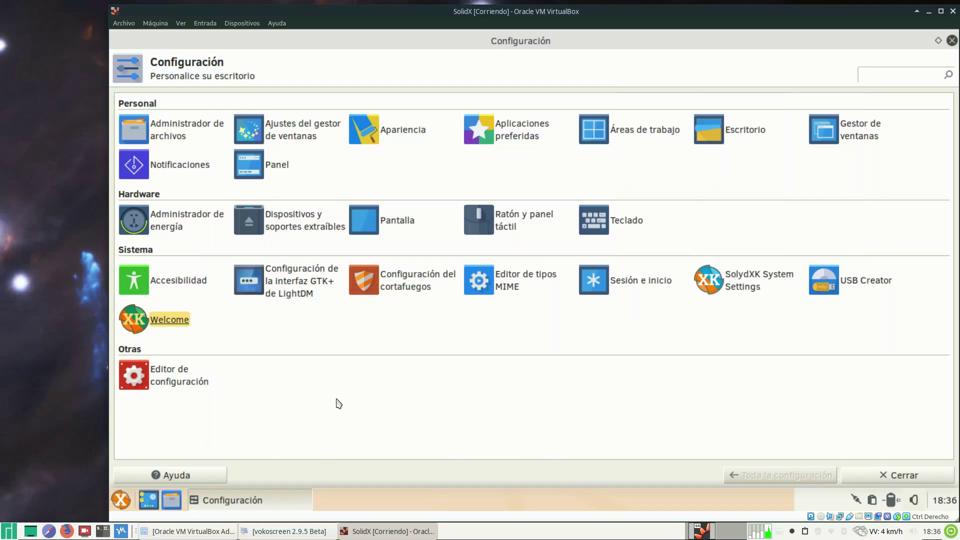
Step: Check the displays channel's 1360x768 resolution in the configuration editor, then close it
left_click(168, 375)
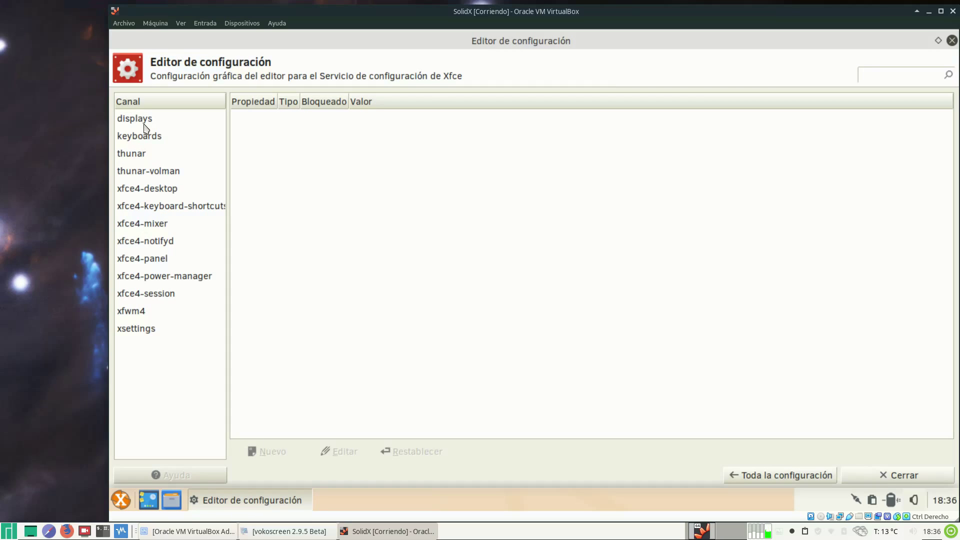
left_click(143, 125)
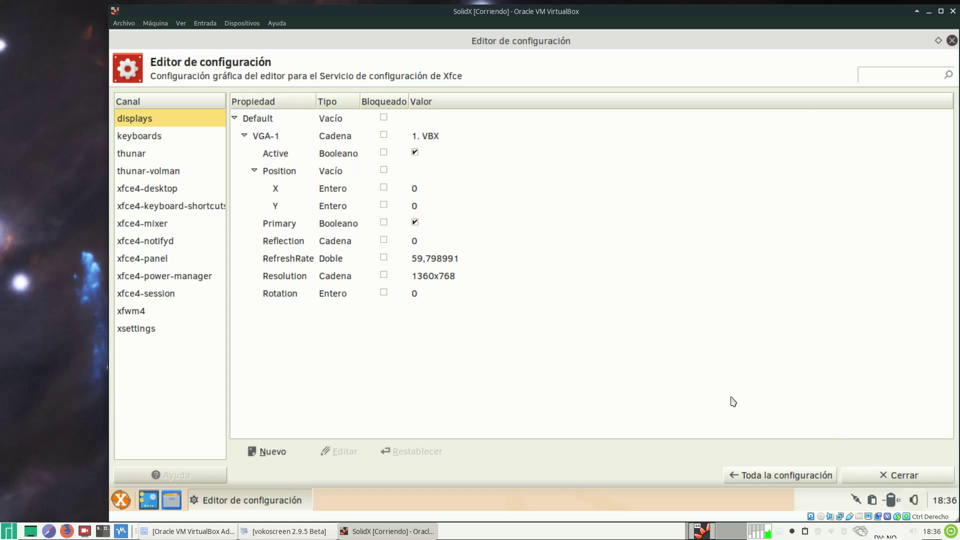
left_click(899, 476)
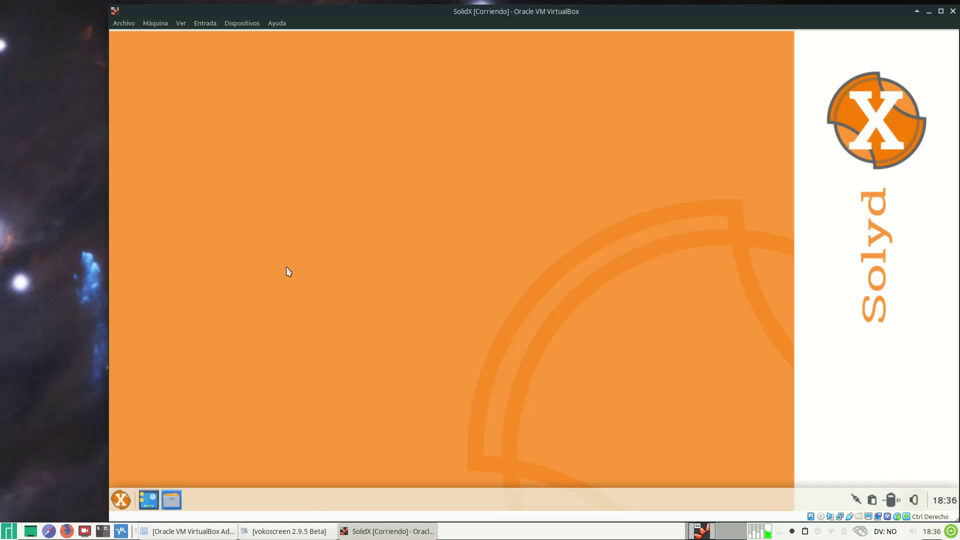
Step: Browse the menu categories, ending on Oficina's LibreOffice Base, Calc, Draw, Impress, Math and Writer
left_click(122, 501)
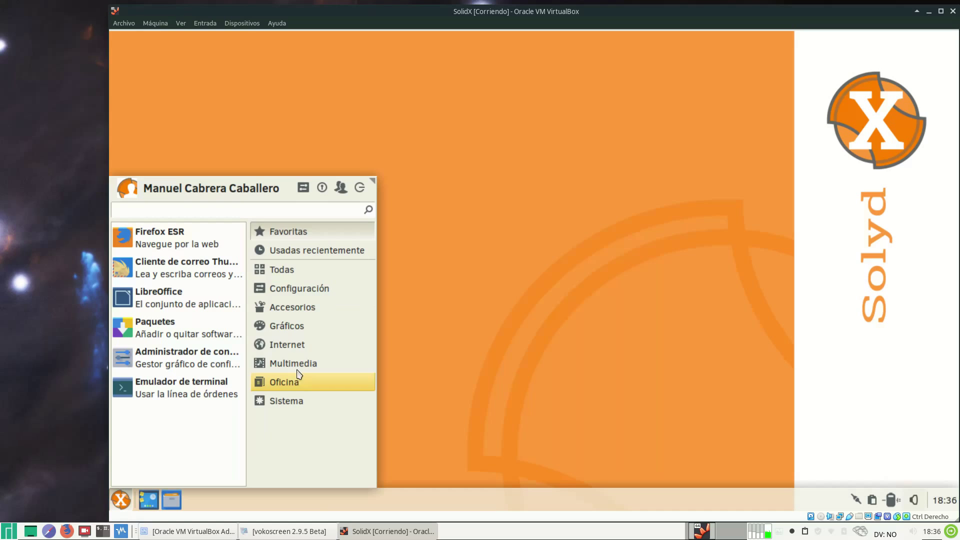
left_click(275, 249)
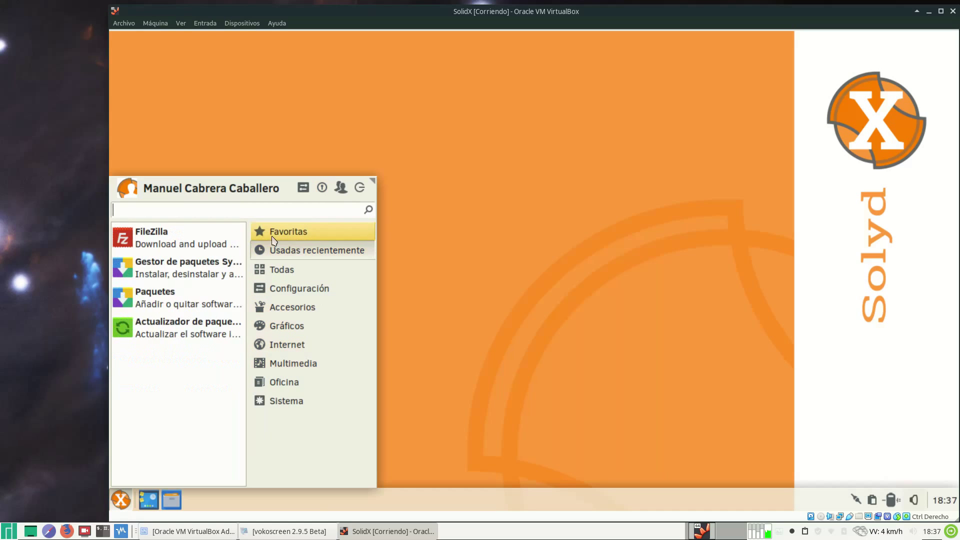
left_click(273, 237)
left_click(301, 399)
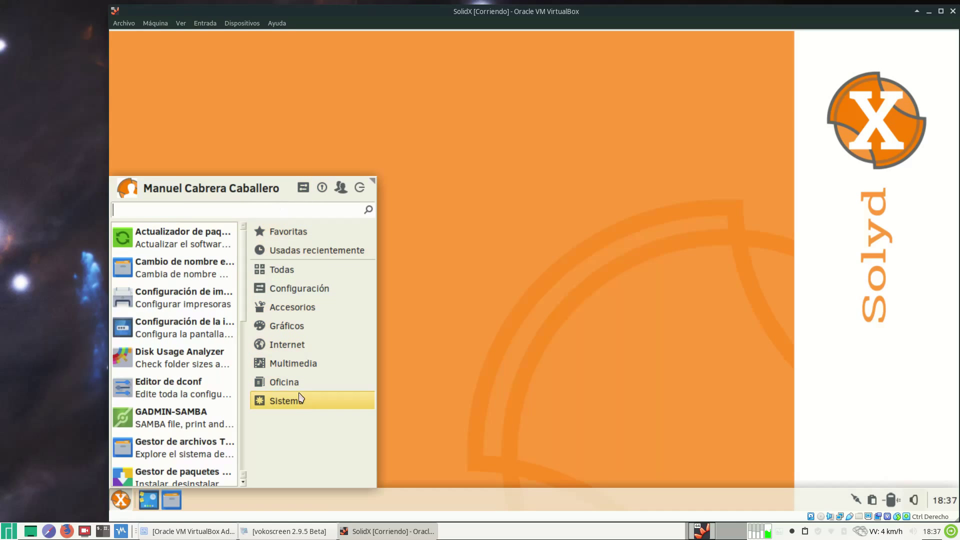
left_click(299, 271)
left_click(299, 287)
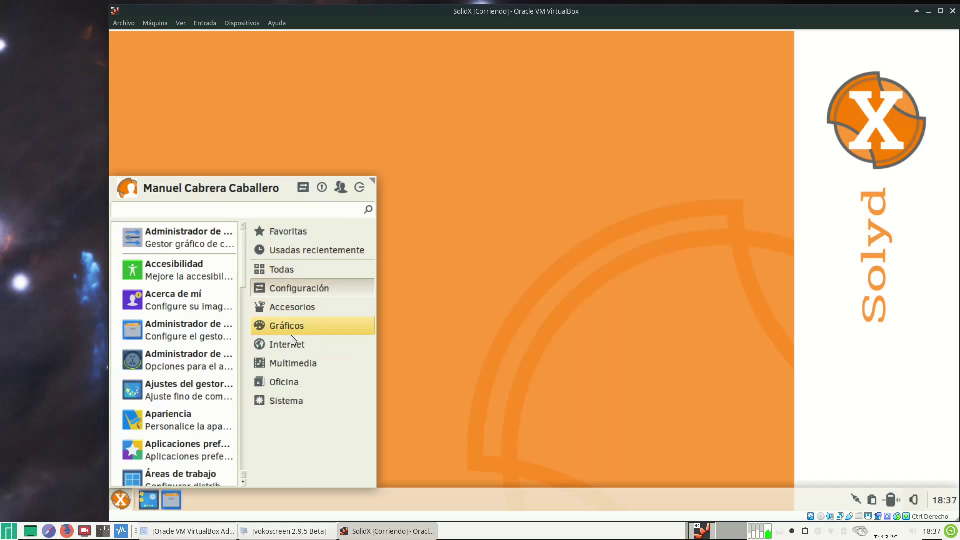
left_click(303, 363)
left_click(312, 343)
left_click(303, 383)
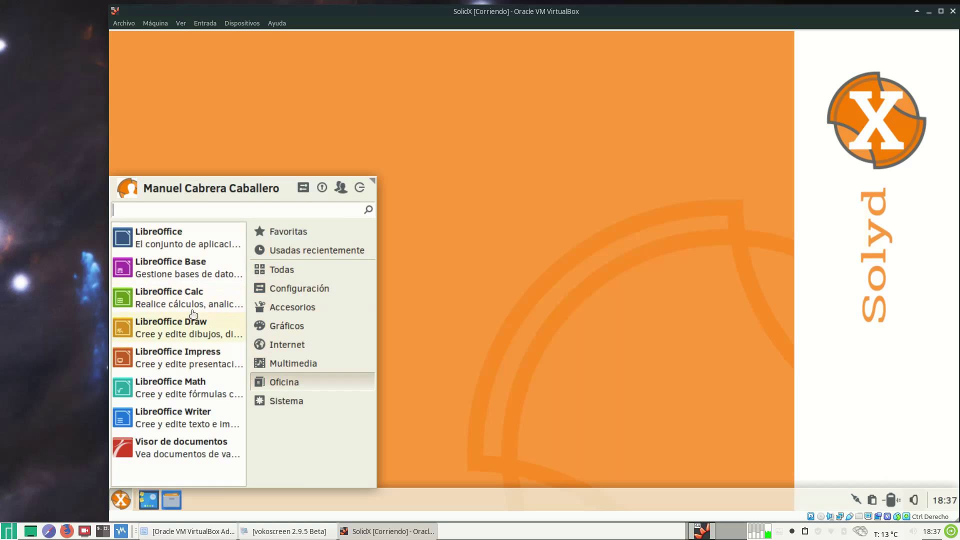
Step: Launch LibreOffice Writer, confirm version 5.2.7.2 in its About box, then close Writer
left_click(204, 414)
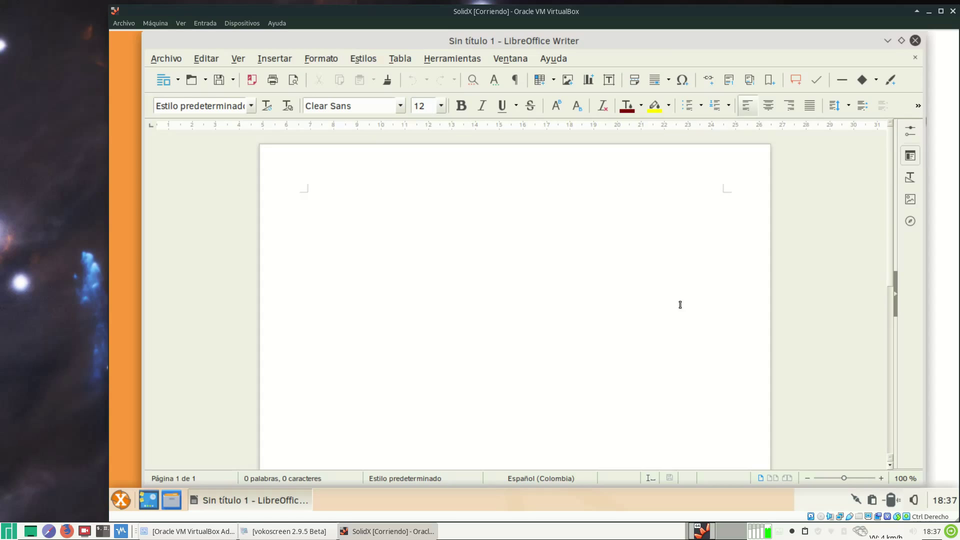
left_click(551, 59)
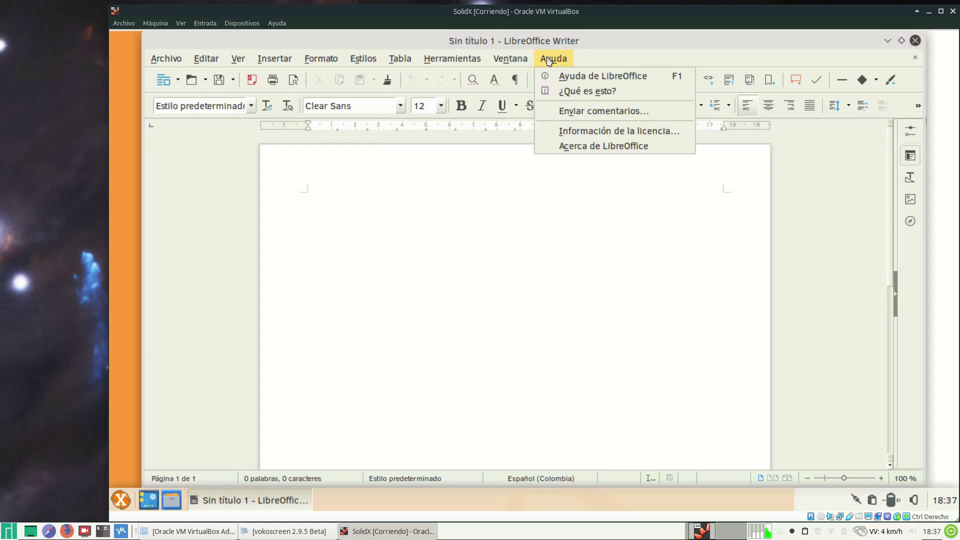
left_click(563, 146)
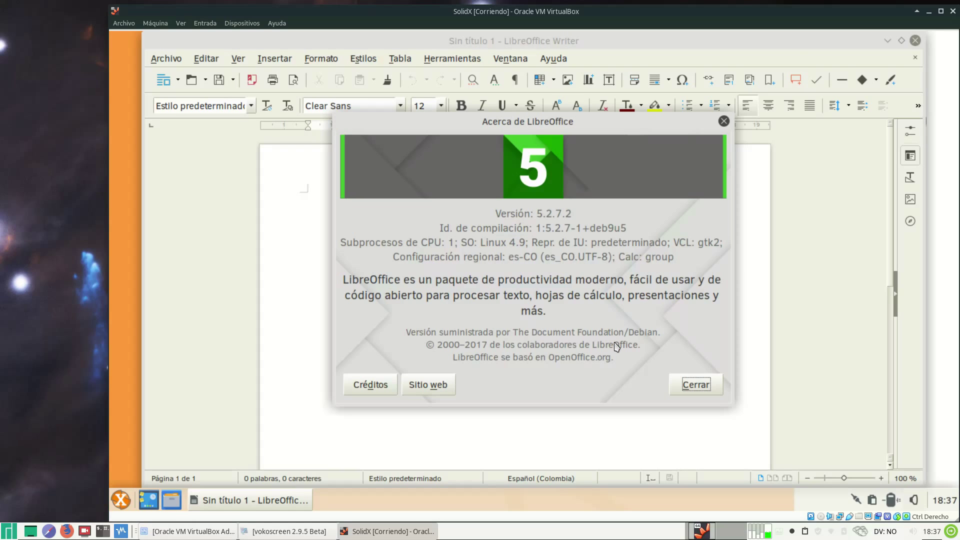
left_click(691, 385)
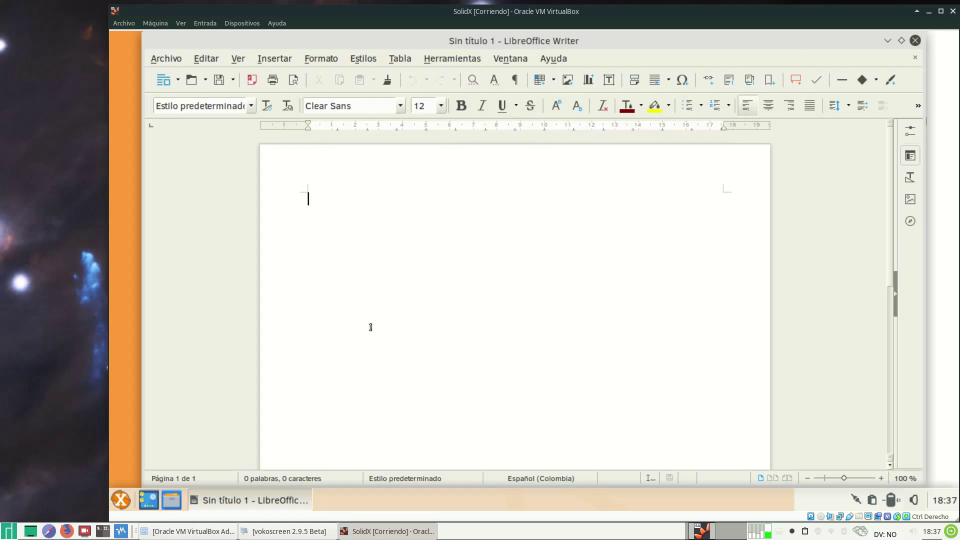
left_click(915, 41)
Step: Browse the menu's Multimedia and Internet categories and launch Firefox ESR
left_click(126, 500)
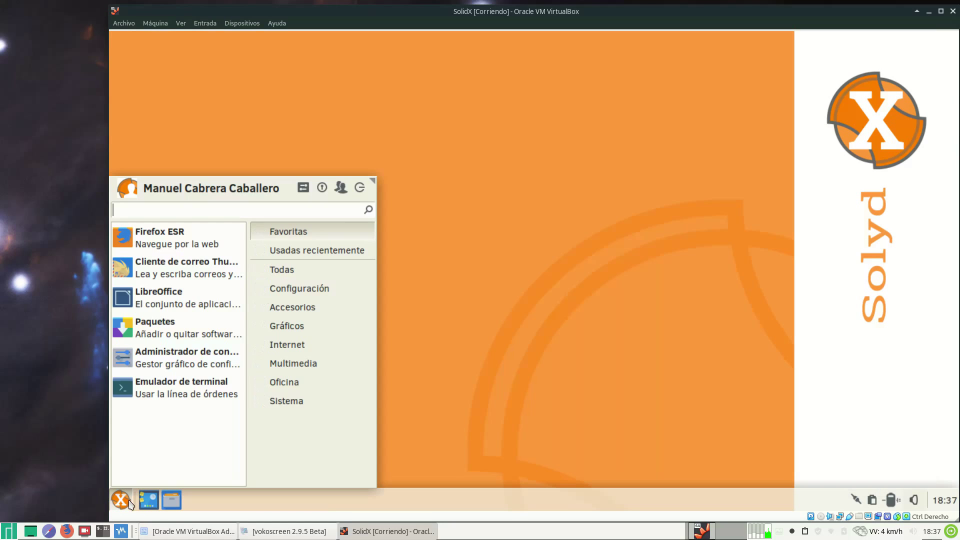
left_click(282, 382)
left_click(291, 362)
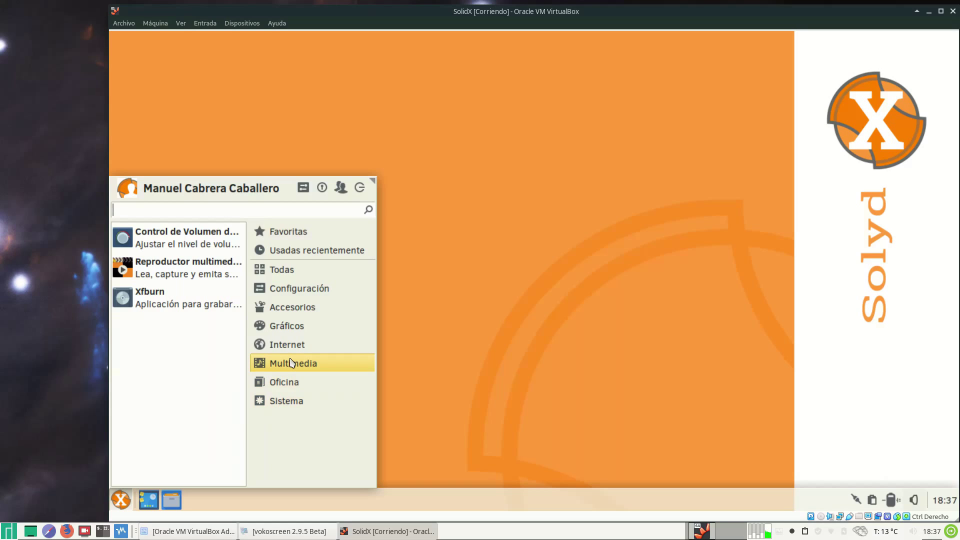
left_click(301, 343)
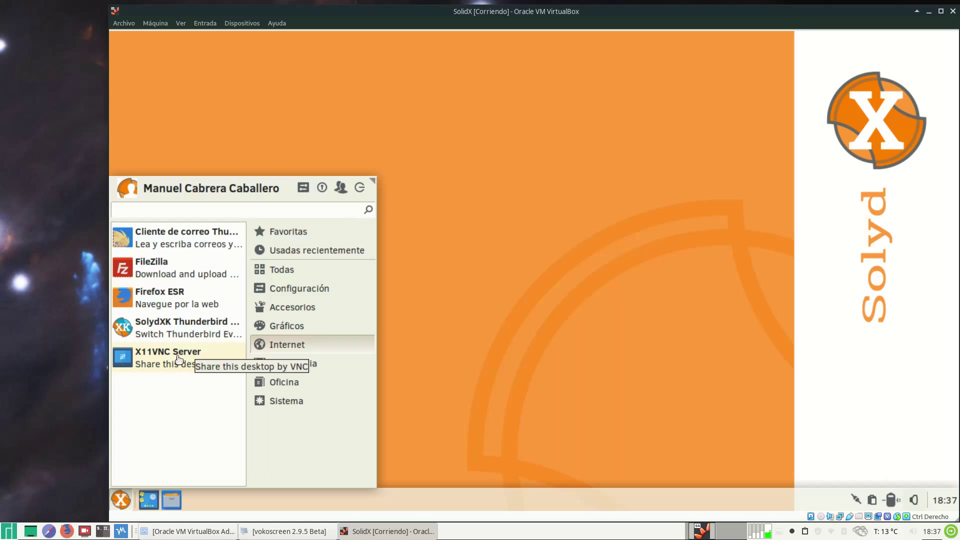
left_click(160, 296)
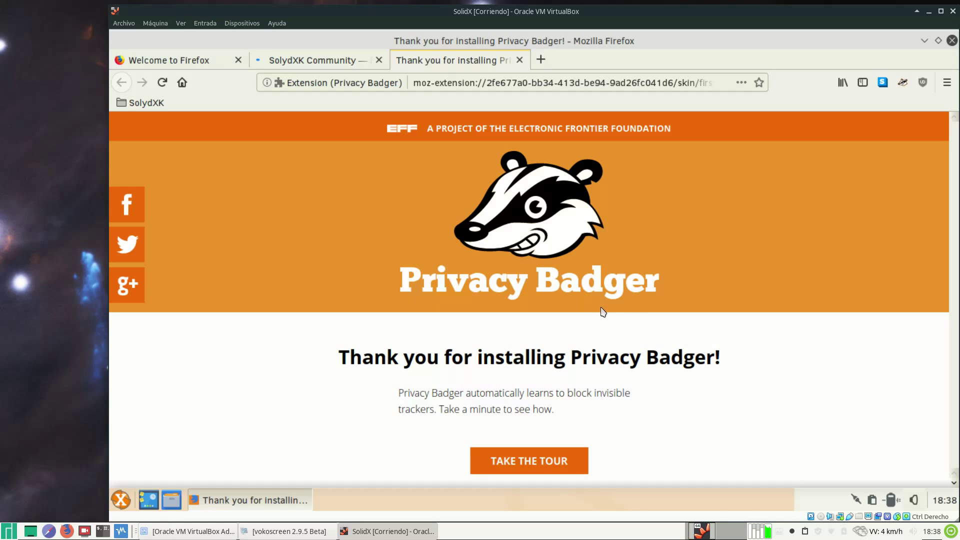
Step: Scroll the Privacy Badger welcome page and open its toolbar panel showing version 2019.2.19
scroll(731, 360, "down", 10)
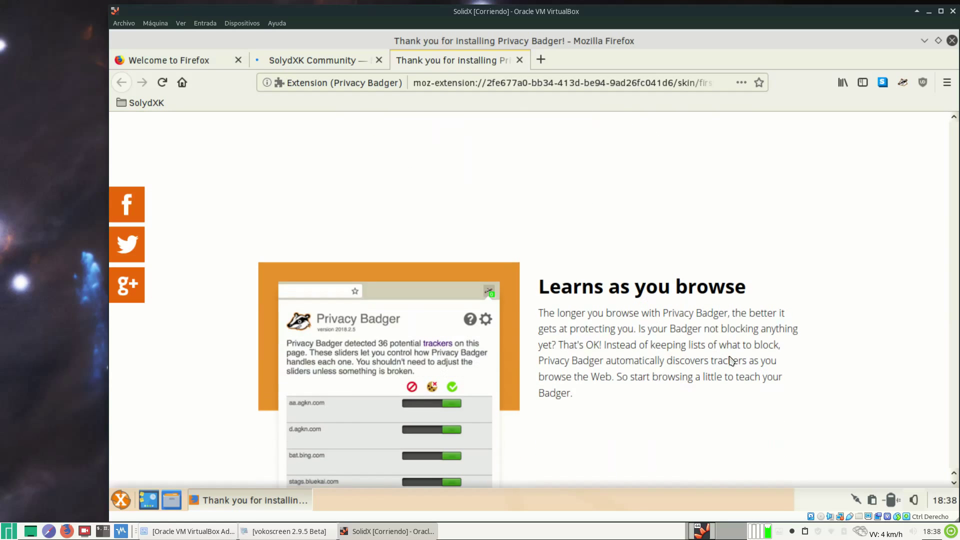
scroll(732, 360, "down", 4)
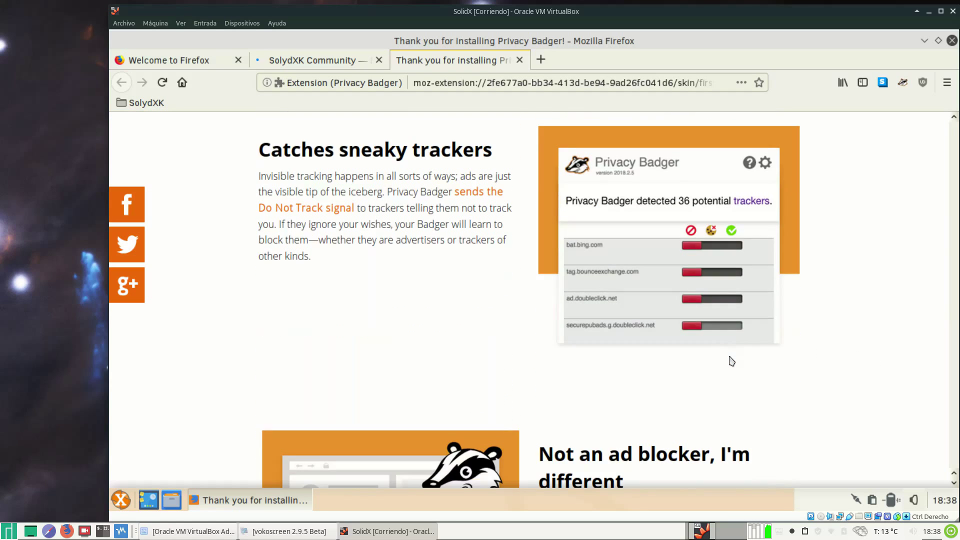
scroll(732, 360, "down", 8)
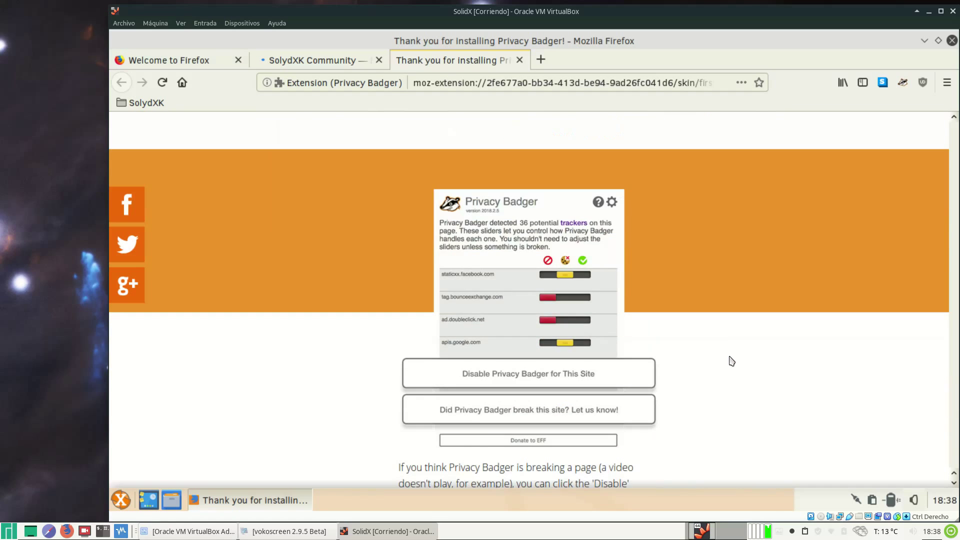
scroll(732, 360, "up", 8)
scroll(746, 354, "up", 12)
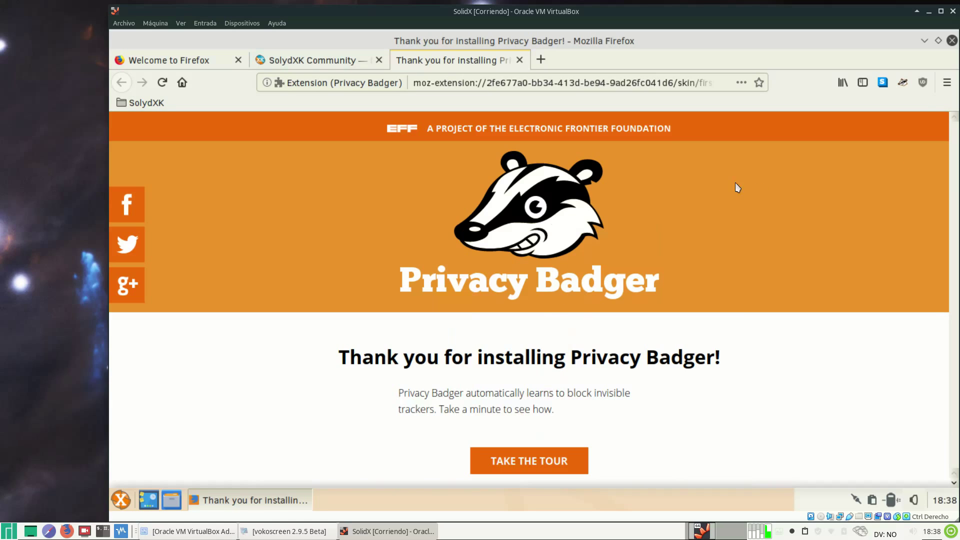
left_click(902, 83)
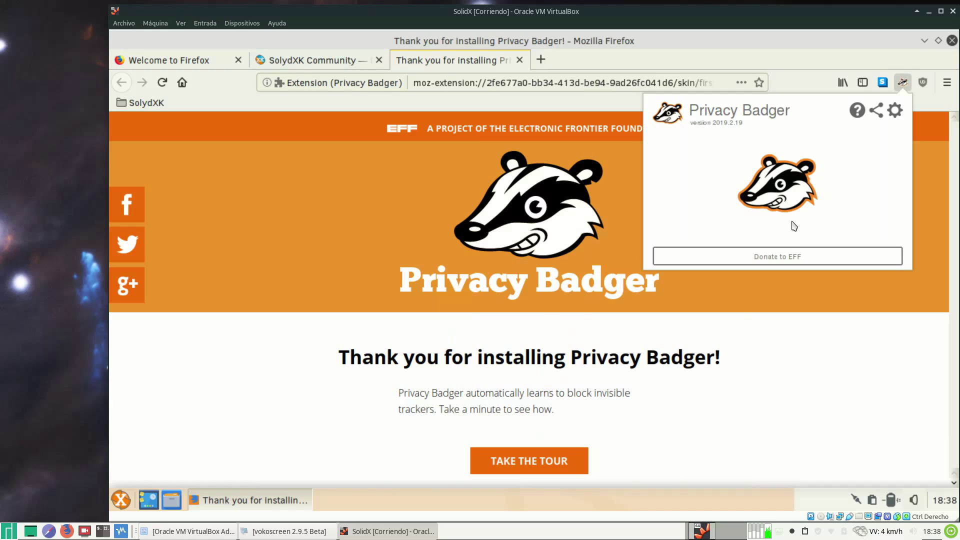
left_click(896, 112)
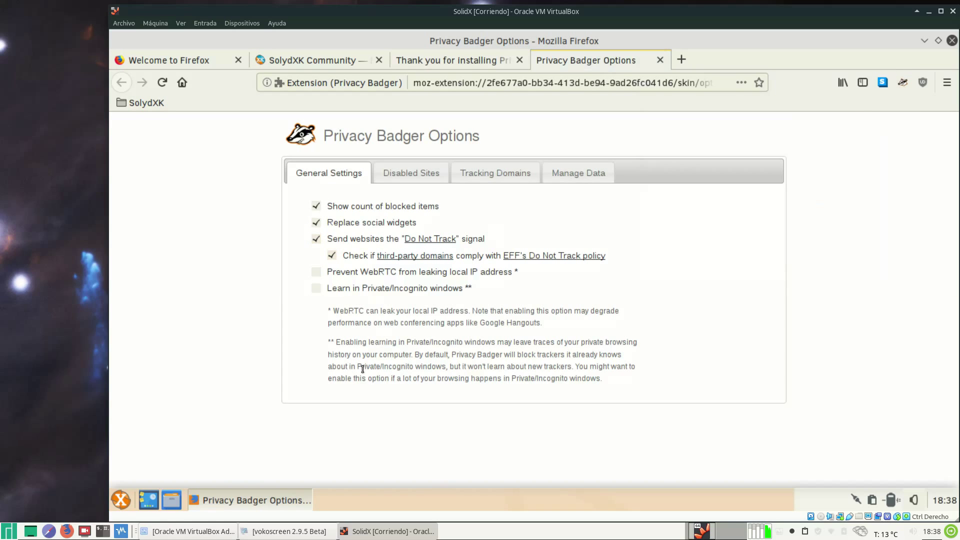
left_click(412, 178)
left_click(486, 173)
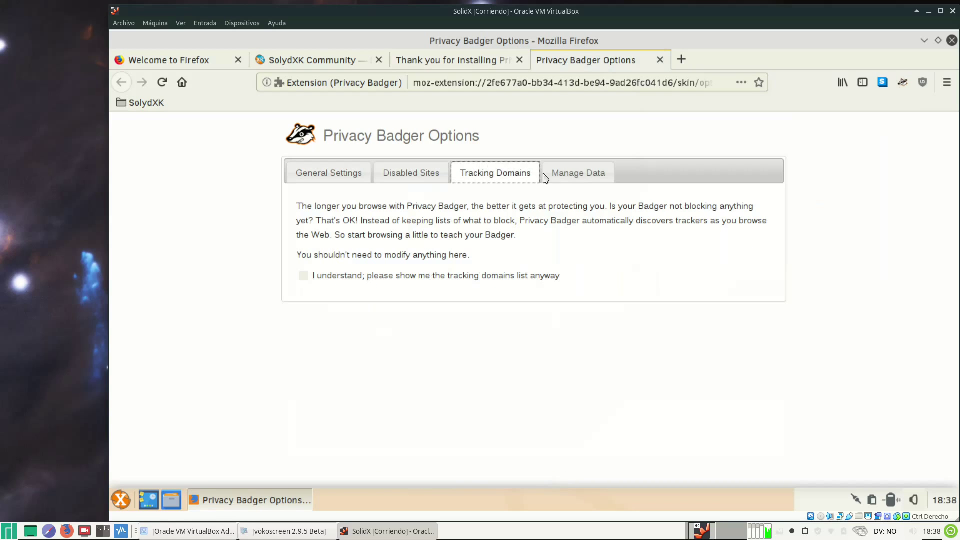
left_click(572, 174)
left_click(505, 173)
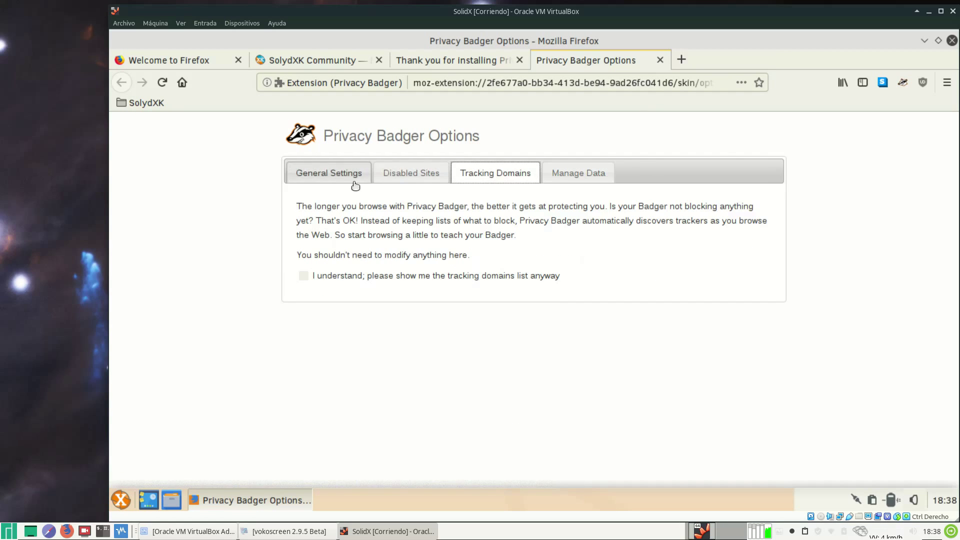
left_click(399, 178)
left_click(343, 171)
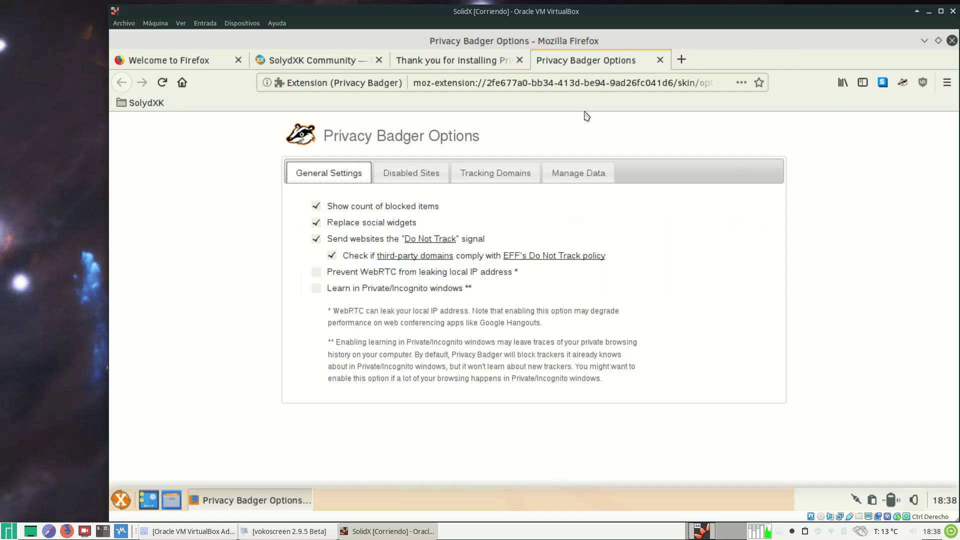
left_click(660, 60)
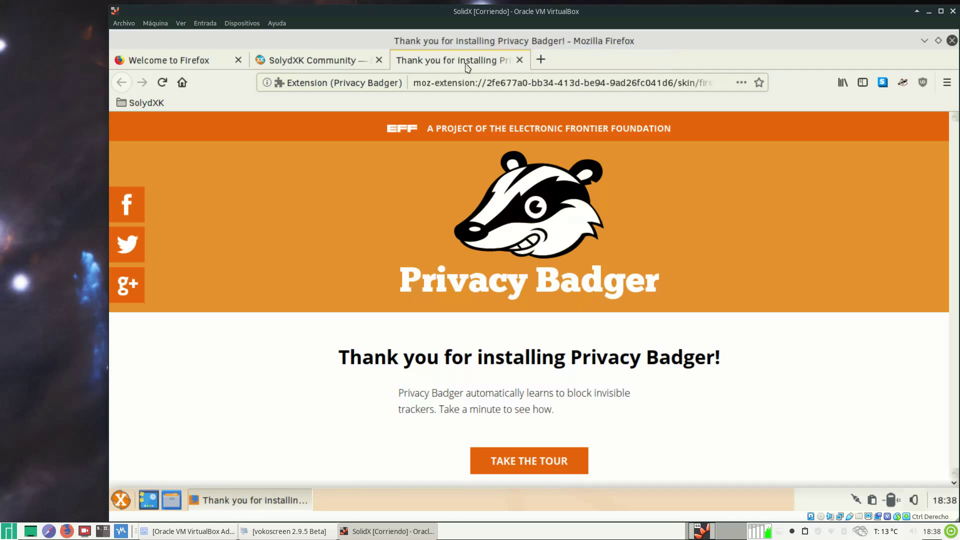
Step: Close the Privacy Badger thank-you tab, scroll solydxk.com, then close the SolydXK Community tab
left_click(519, 60)
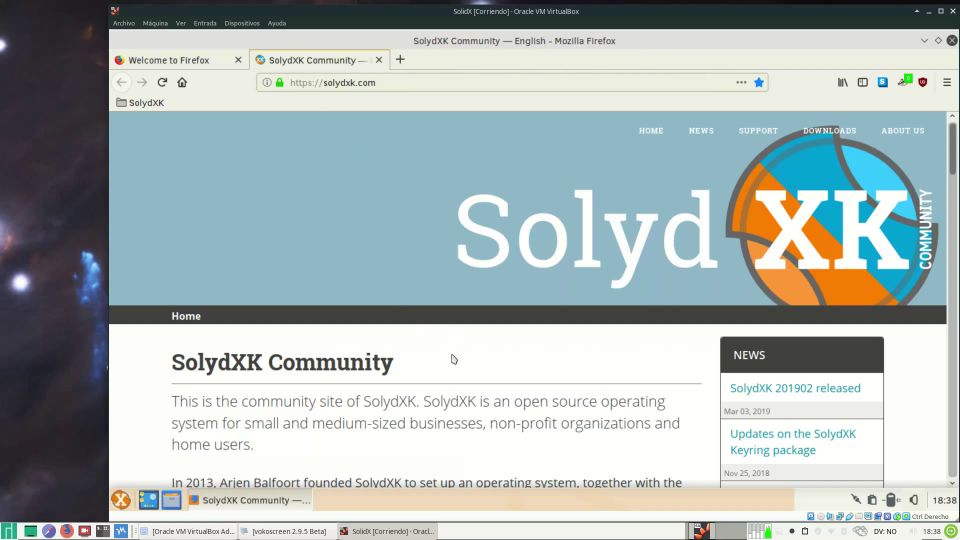
scroll(454, 359, "down", 5)
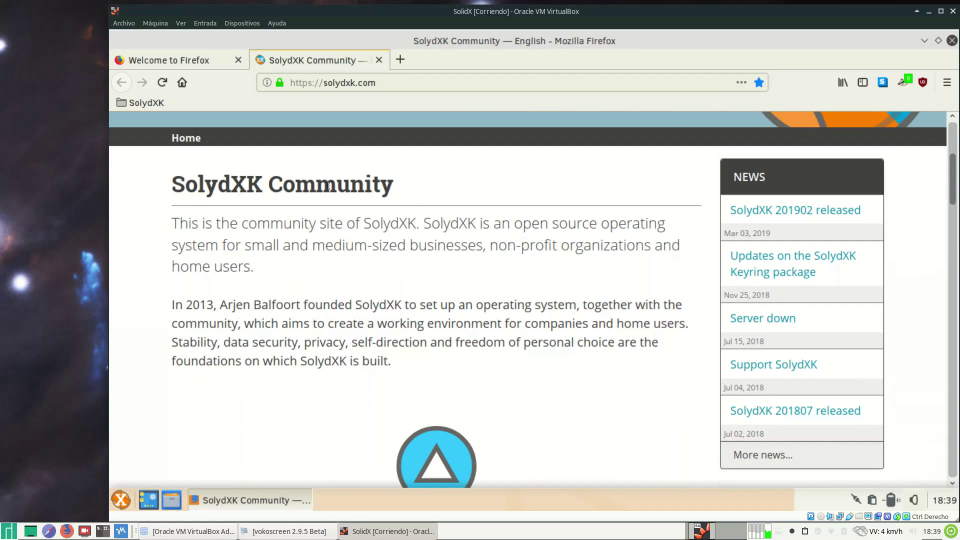
scroll(450, 206, "down", 9)
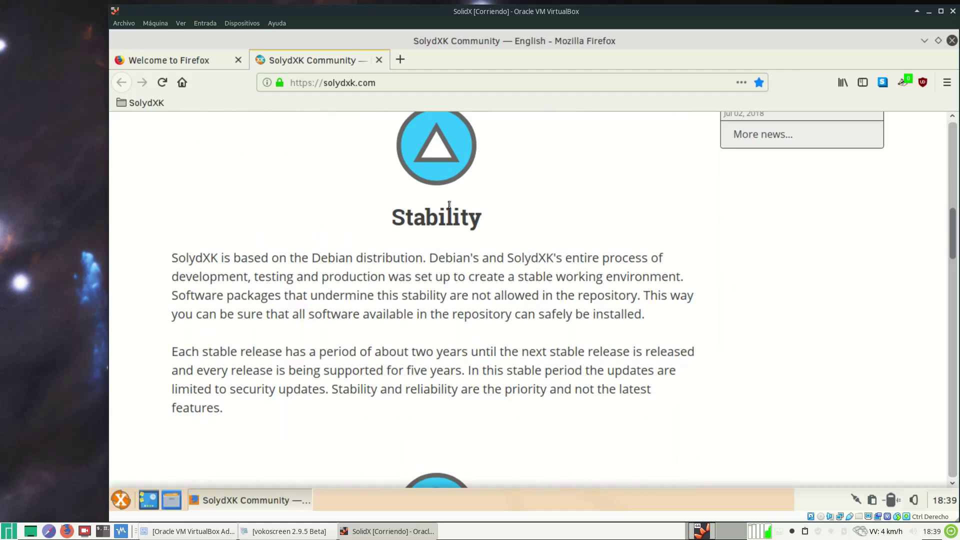
scroll(449, 205, "up", 4)
scroll(449, 204, "up", 5)
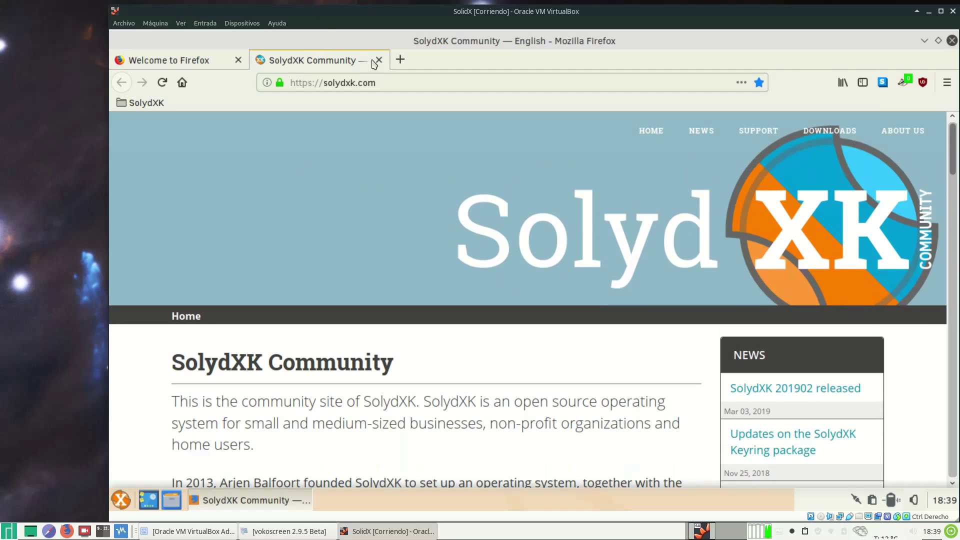
left_click(378, 60)
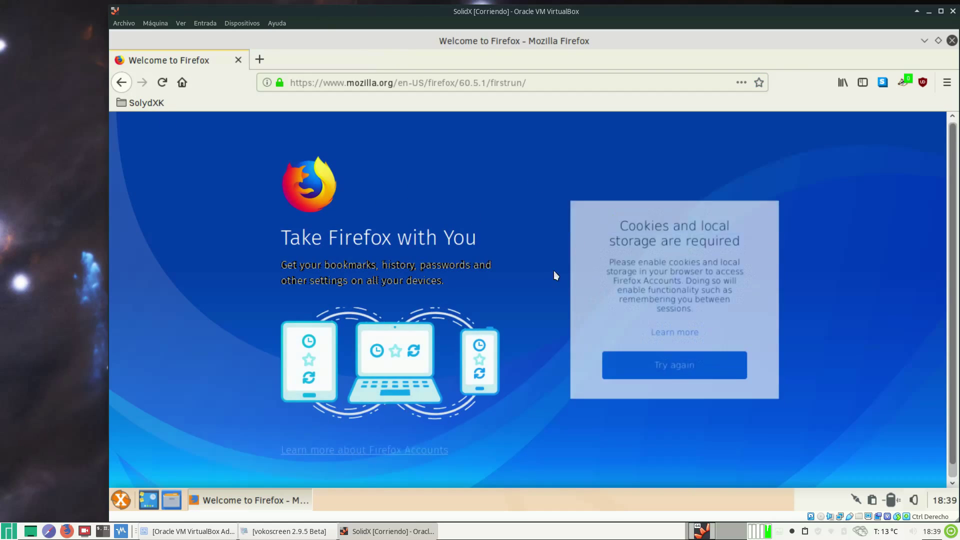
Step: Confirm Firefox version 60.5.1esr (64-bit) via Help > About Firefox, then close the browser
left_click(946, 83)
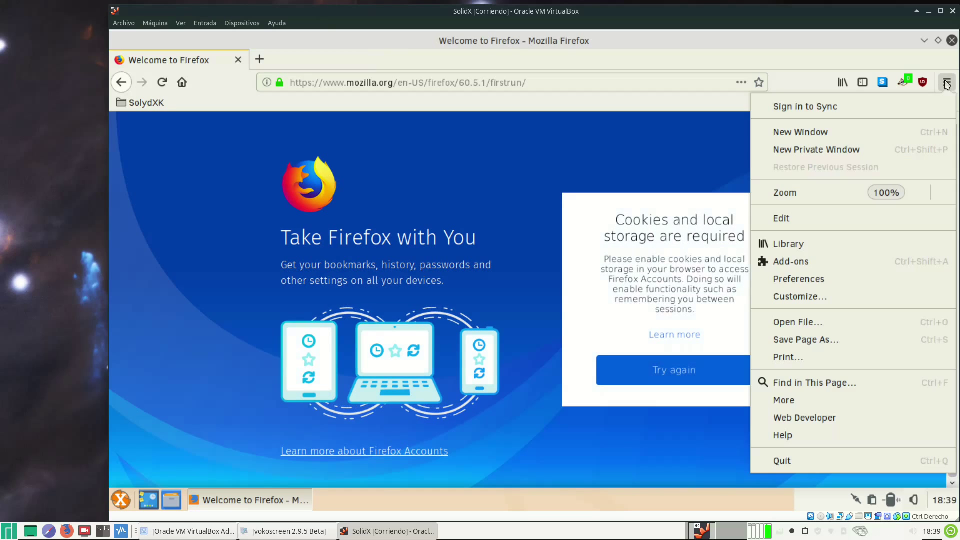
left_click(795, 441)
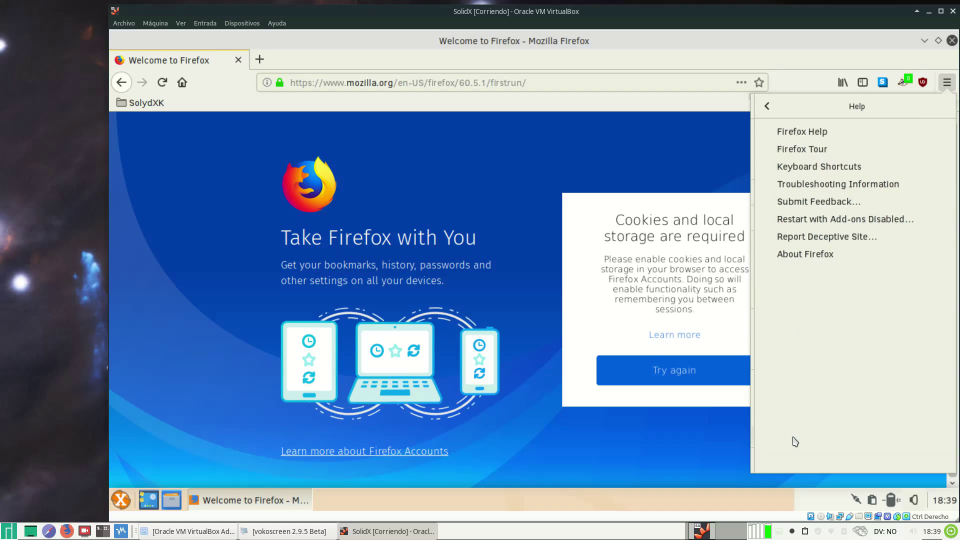
left_click(824, 259)
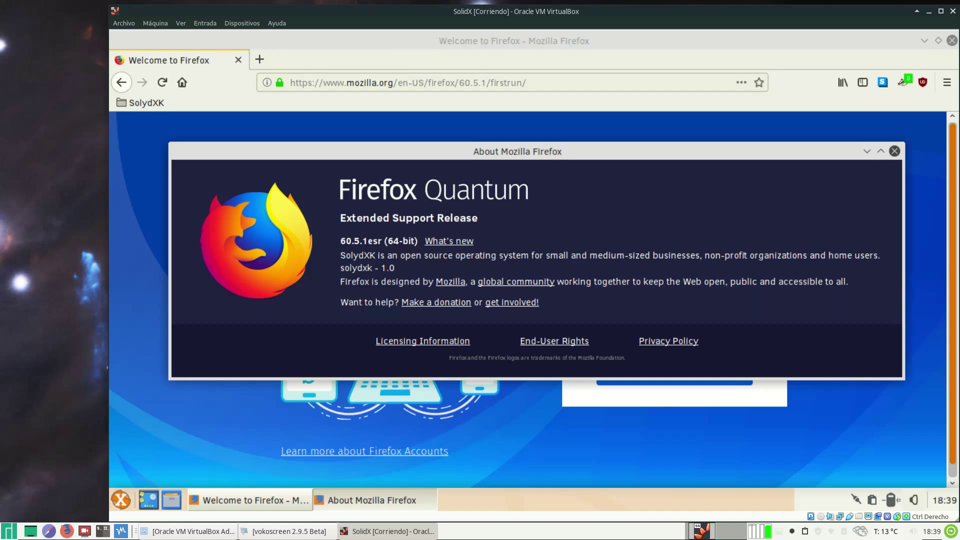
left_click(894, 151)
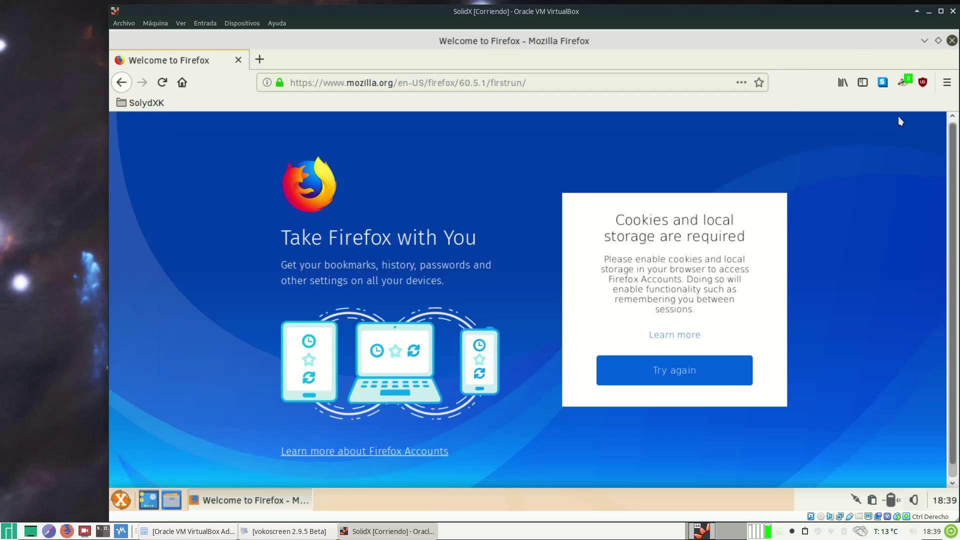
left_click(952, 41)
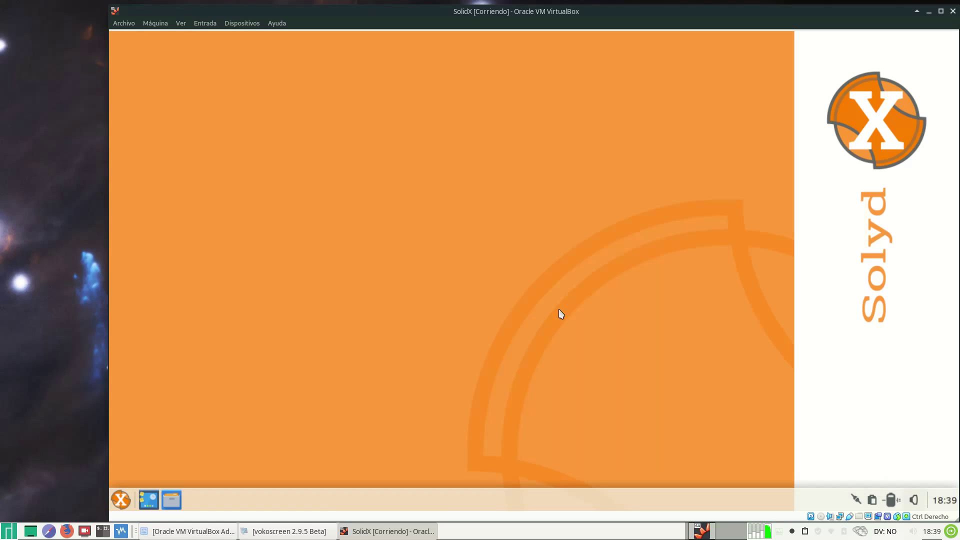
left_click(121, 500)
left_click(307, 407)
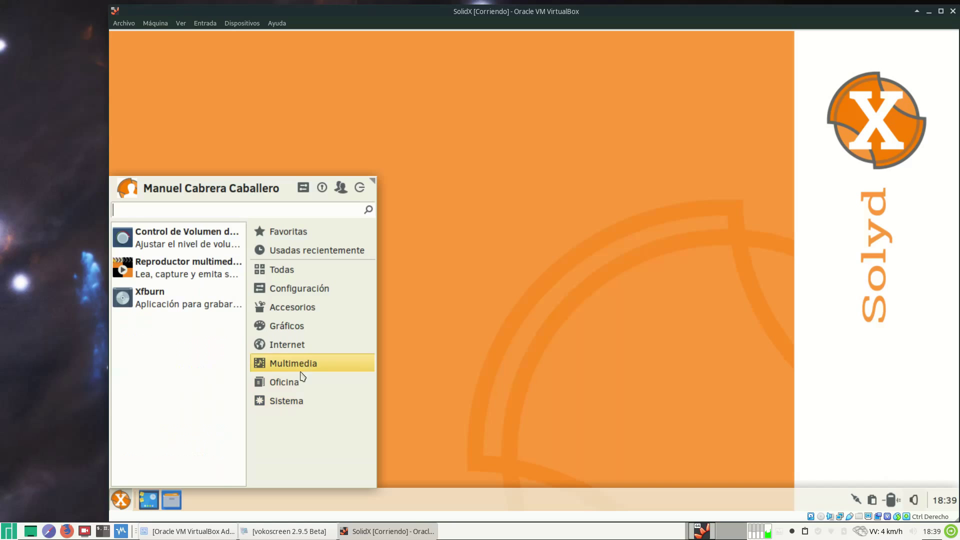
mouse_move(300, 295)
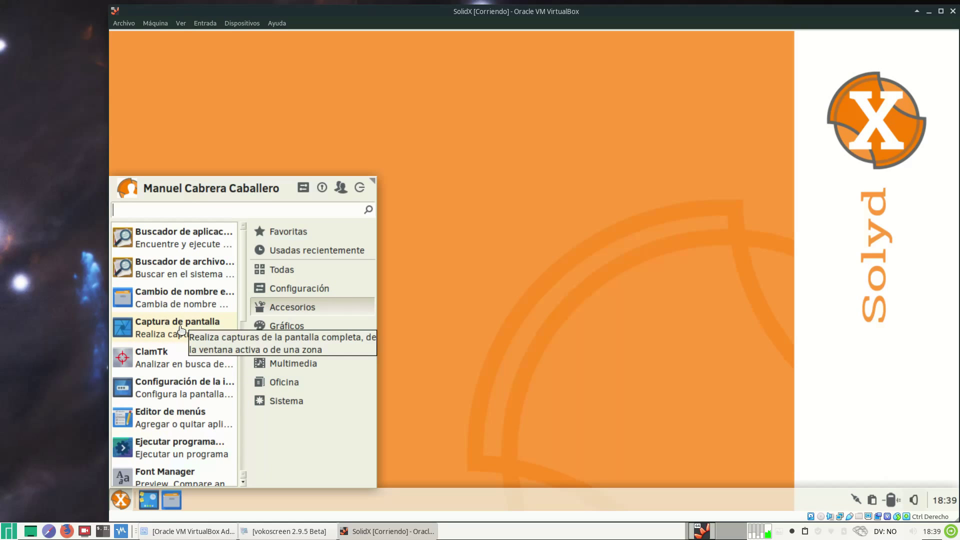
scroll(181, 330, "down", 4)
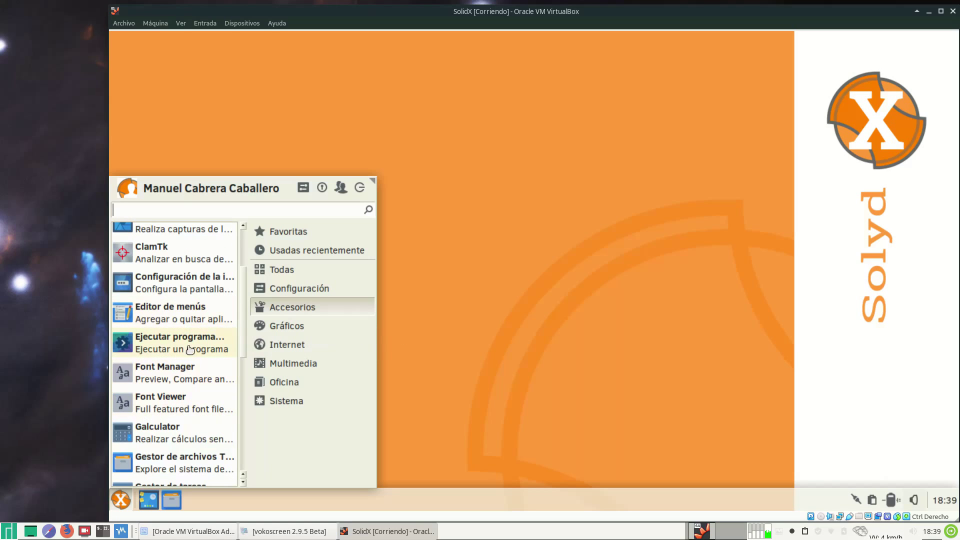
scroll(190, 349, "down", 5)
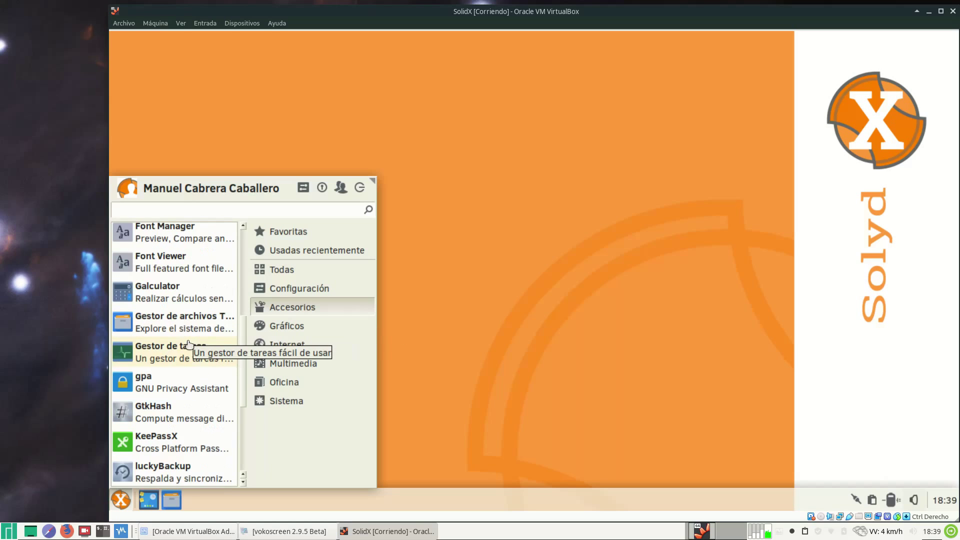
scroll(189, 345, "down", 4)
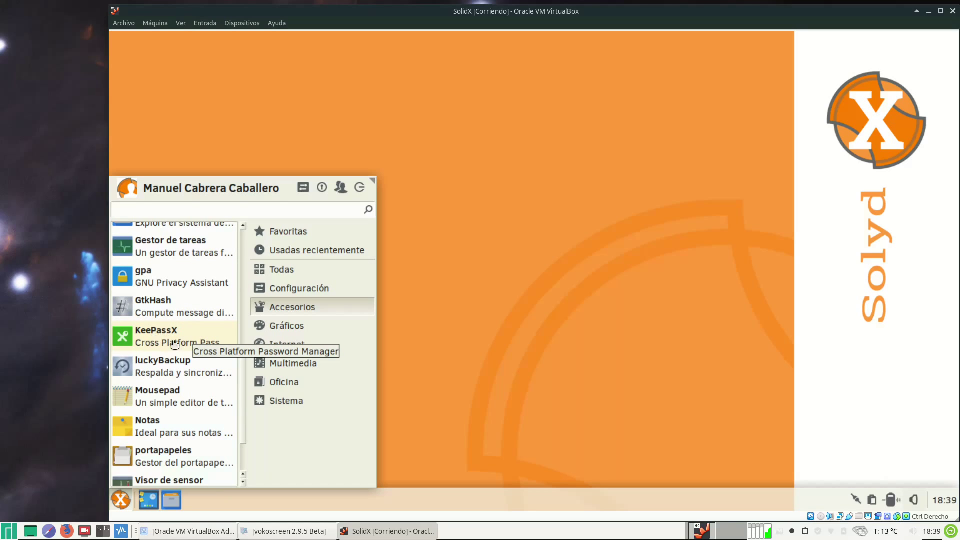
scroll(176, 350, "down", 3)
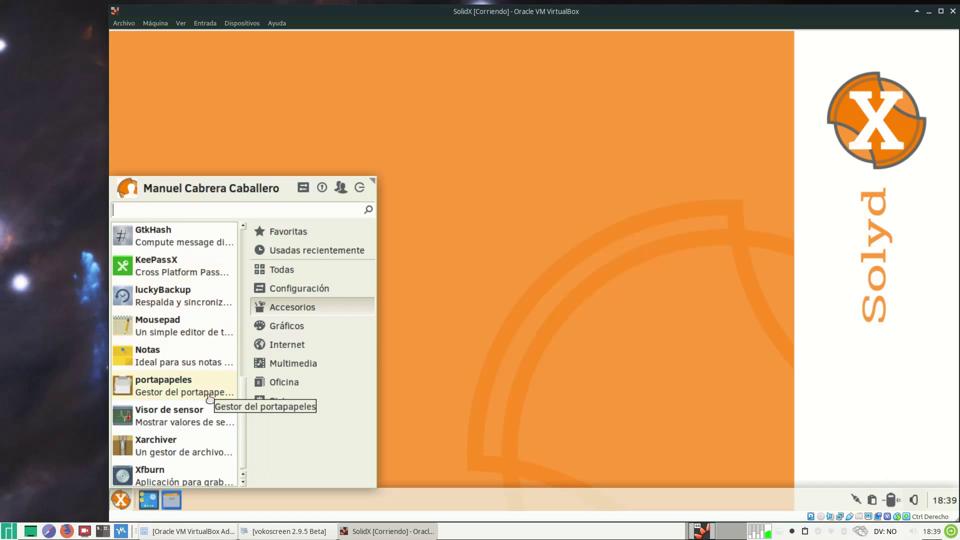
scroll(176, 420, "down", 1)
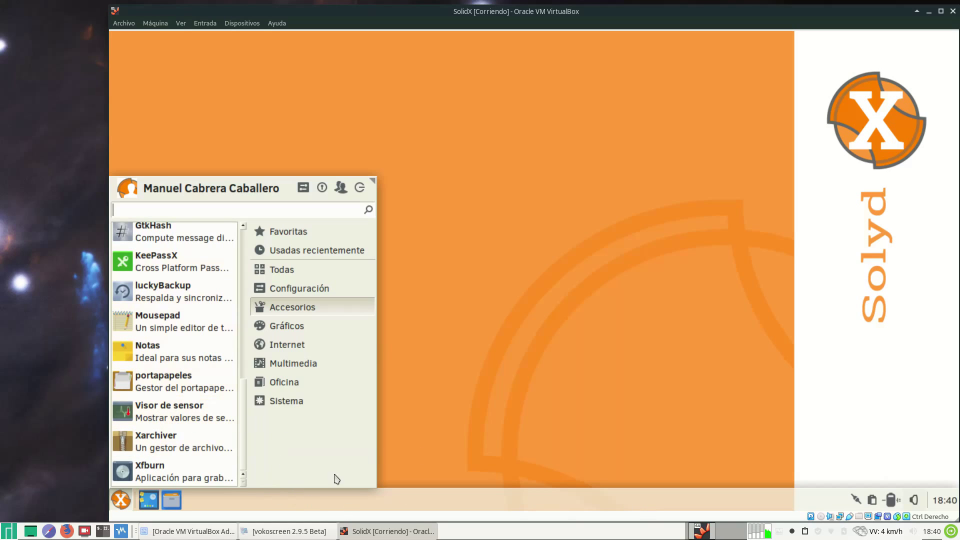
scroll(188, 354, "up", 10)
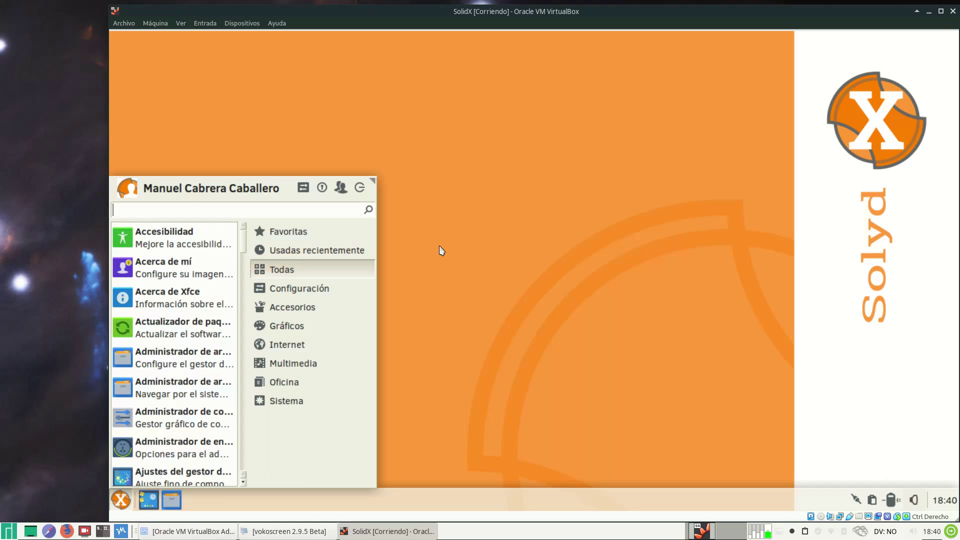
left_click(548, 275)
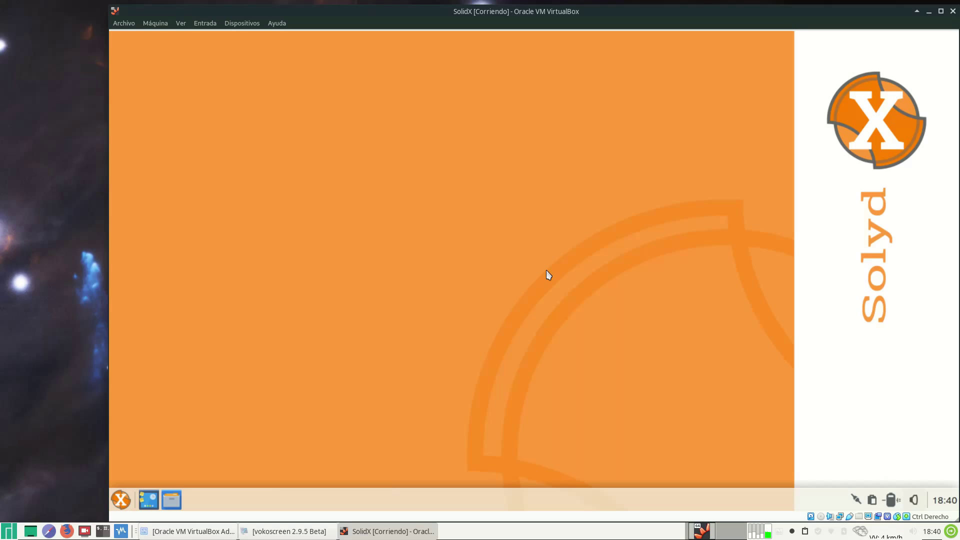